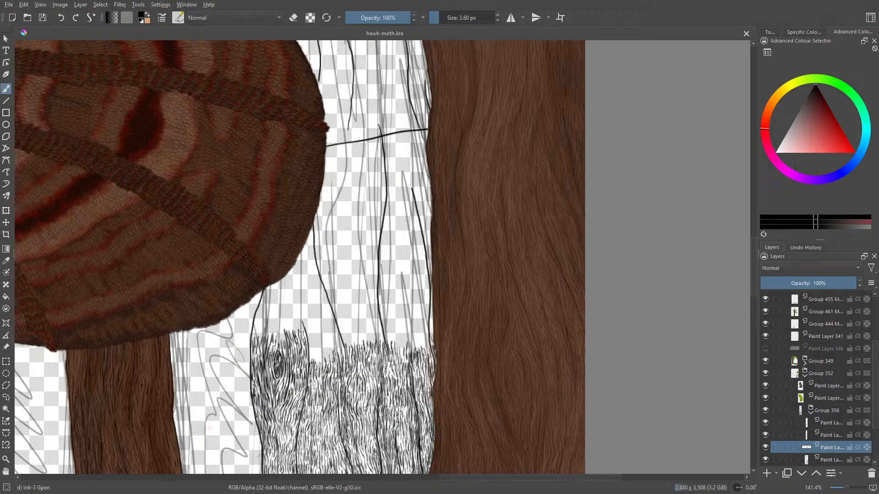
- Toggle the visibility of the two lowest paint layers in Group 356 to identify them, and make the lowest one active
{"action": "left_click", "coordinate": [766, 448]}
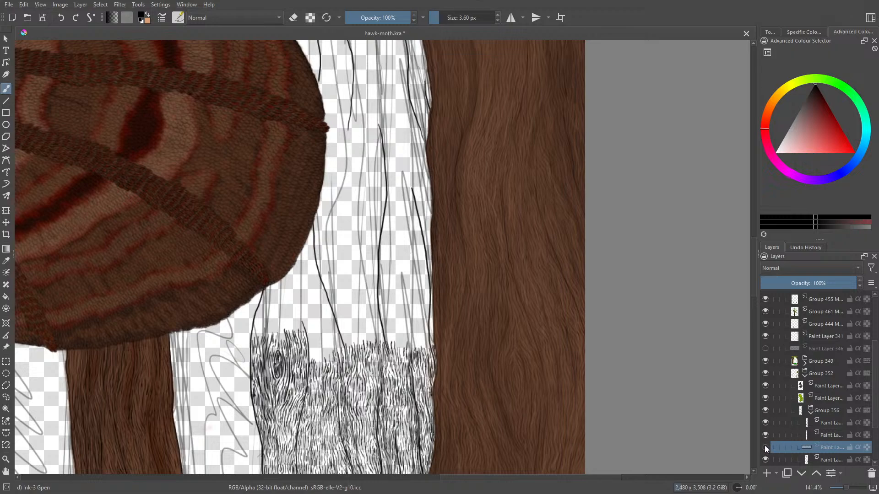
{"action": "left_click", "coordinate": [765, 447]}
{"action": "left_click", "coordinate": [766, 459]}
{"action": "left_click", "coordinate": [766, 458]}
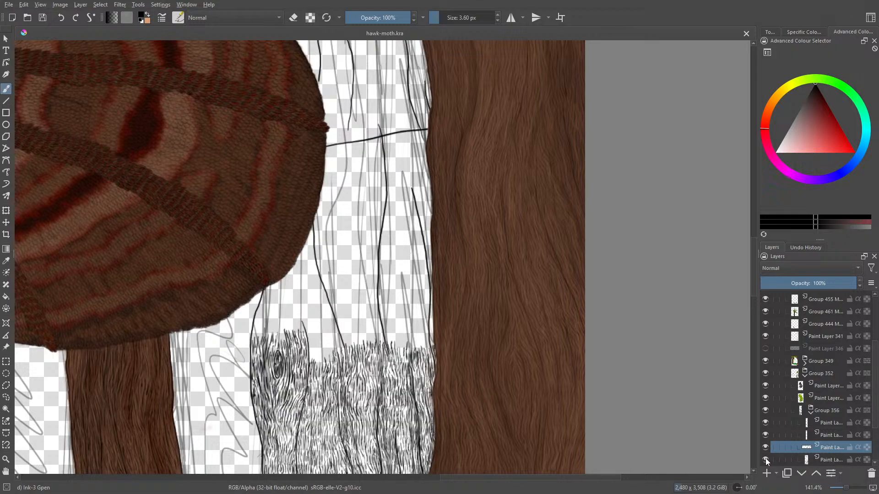
{"action": "left_click", "coordinate": [831, 459]}
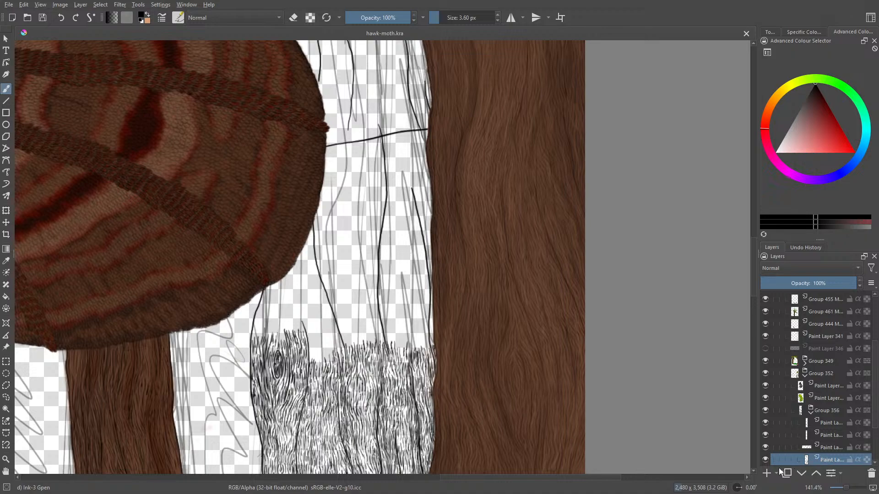
{"action": "left_click", "coordinate": [766, 460]}
{"action": "left_click", "coordinate": [765, 458]}
- Ink short wavy bark-grain strokes upward from the existing hatching, tapering to a peak along the slanted crack line right of the knot
{"action": "scroll", "coordinate": [754, 252], "scroll_direction": "down", "scroll_amount": 3}
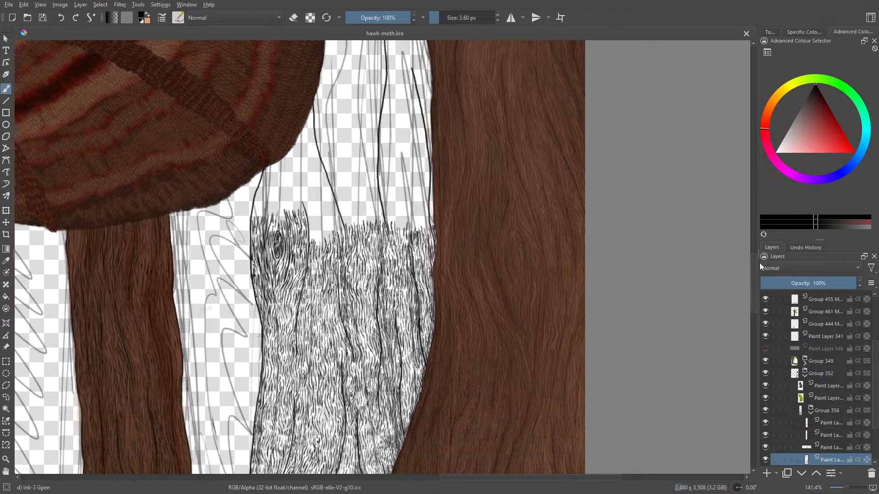
{"action": "left_click_drag", "start_coordinate": [845, 488], "coordinate": [848, 488]}
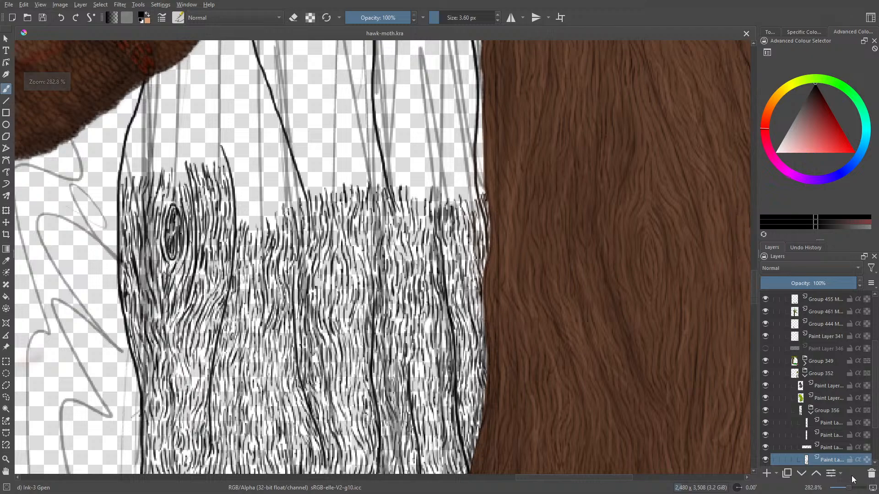
{"action": "left_click_drag", "start_coordinate": [751, 293], "coordinate": [757, 273]}
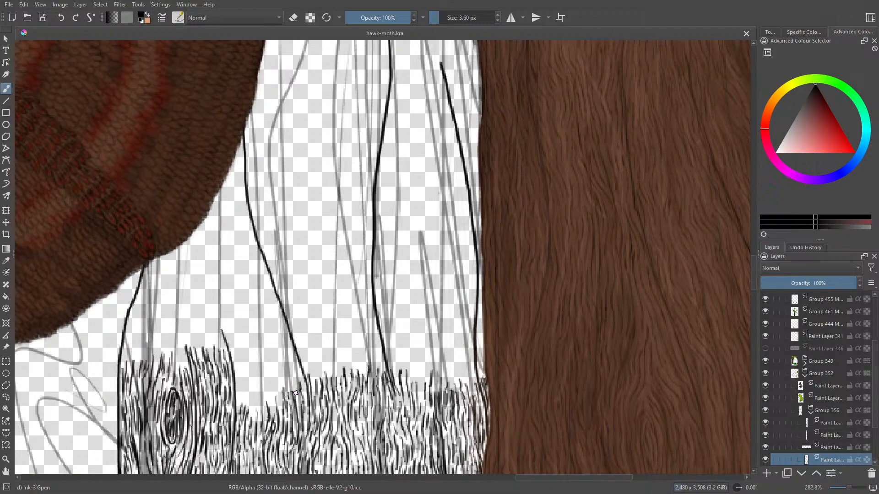
{"action": "mouse_move", "coordinate": [297, 394]}
{"action": "left_mouse_down"}
{"action": "mouse_move", "coordinate": [285, 360]}
{"action": "mouse_move", "coordinate": [299, 369]}
{"action": "mouse_move", "coordinate": [305, 392]}
{"action": "mouse_move", "coordinate": [277, 364]}
{"action": "mouse_move", "coordinate": [281, 343]}
{"action": "mouse_move", "coordinate": [286, 352]}
{"action": "mouse_move", "coordinate": [282, 333]}
{"action": "mouse_move", "coordinate": [289, 343]}
{"action": "mouse_move", "coordinate": [273, 345]}
{"action": "mouse_move", "coordinate": [280, 401]}
{"action": "mouse_move", "coordinate": [270, 391]}
{"action": "left_mouse_up"}
{"action": "left_click_drag", "start_coordinate": [269, 390], "coordinate": [268, 371]}
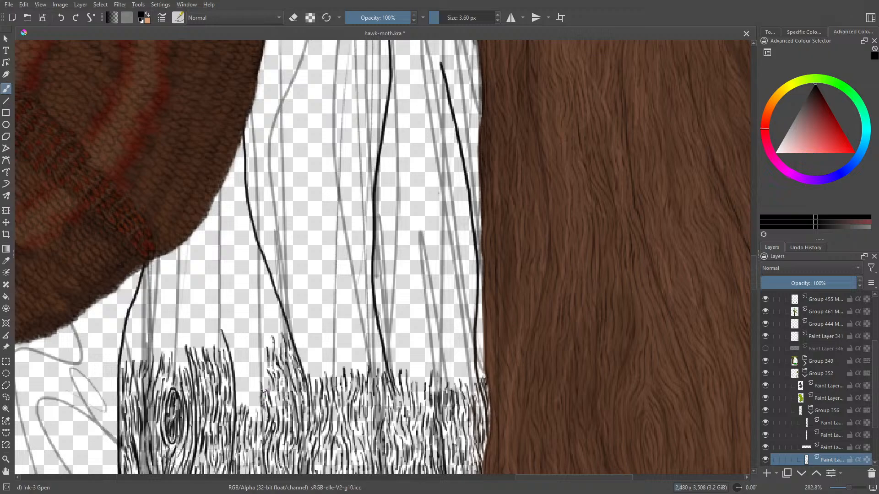
{"action": "mouse_move", "coordinate": [254, 400]}
{"action": "left_mouse_down"}
{"action": "mouse_move", "coordinate": [252, 414]}
{"action": "mouse_move", "coordinate": [260, 347]}
{"action": "mouse_move", "coordinate": [257, 359]}
{"action": "left_mouse_up"}
{"action": "left_click_drag", "start_coordinate": [261, 382], "coordinate": [256, 373]}
{"action": "mouse_move", "coordinate": [277, 349]}
{"action": "left_mouse_down"}
{"action": "mouse_move", "coordinate": [273, 312]}
{"action": "mouse_move", "coordinate": [284, 327]}
{"action": "mouse_move", "coordinate": [273, 306]}
{"action": "left_mouse_up"}
{"action": "mouse_move", "coordinate": [275, 308]}
{"action": "left_mouse_down"}
{"action": "mouse_move", "coordinate": [269, 298]}
{"action": "mouse_move", "coordinate": [275, 303]}
{"action": "left_mouse_up"}
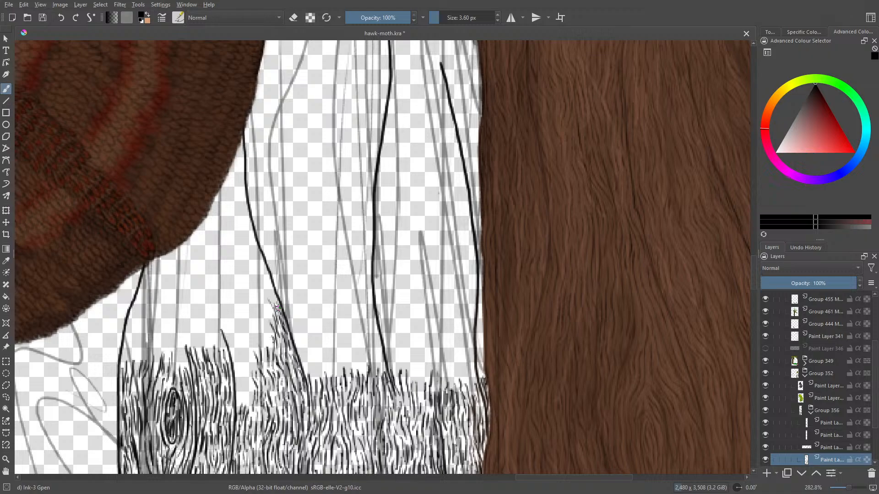
- Fill the gap between the knot section and the new peak with wavy bark strokes, building the grain up towards the crack line
{"action": "mouse_move", "coordinate": [249, 354]}
{"action": "left_mouse_down"}
{"action": "mouse_move", "coordinate": [248, 407]}
{"action": "mouse_move", "coordinate": [243, 399]}
{"action": "left_mouse_up"}
{"action": "left_click_drag", "start_coordinate": [236, 391], "coordinate": [240, 406]}
{"action": "left_click_drag", "start_coordinate": [236, 370], "coordinate": [239, 380]}
{"action": "mouse_move", "coordinate": [236, 364]}
{"action": "left_mouse_down"}
{"action": "mouse_move", "coordinate": [246, 386]}
{"action": "mouse_move", "coordinate": [245, 372]}
{"action": "left_mouse_up"}
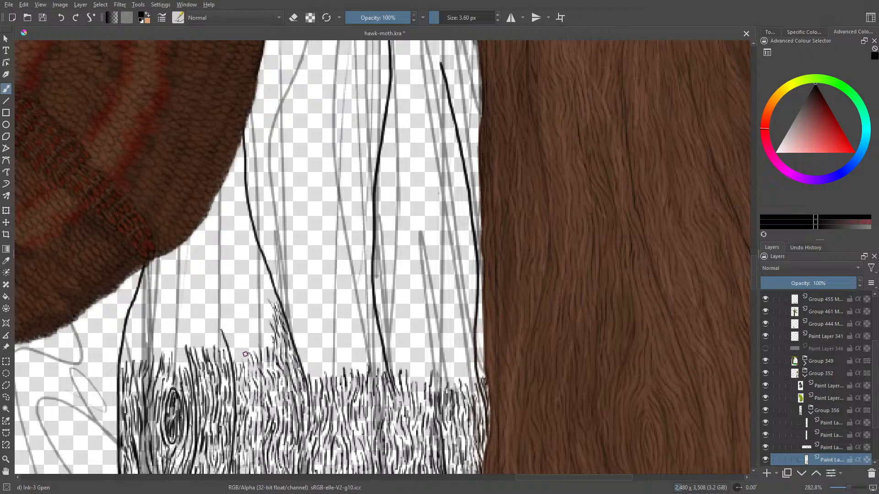
{"action": "mouse_move", "coordinate": [244, 357]}
{"action": "left_mouse_down"}
{"action": "mouse_move", "coordinate": [245, 365]}
{"action": "mouse_move", "coordinate": [241, 353]}
{"action": "mouse_move", "coordinate": [253, 336]}
{"action": "mouse_move", "coordinate": [264, 359]}
{"action": "mouse_move", "coordinate": [262, 346]}
{"action": "left_mouse_up"}
{"action": "mouse_move", "coordinate": [255, 327]}
{"action": "left_mouse_down"}
{"action": "mouse_move", "coordinate": [260, 344]}
{"action": "mouse_move", "coordinate": [269, 345]}
{"action": "mouse_move", "coordinate": [266, 335]}
{"action": "left_mouse_up"}
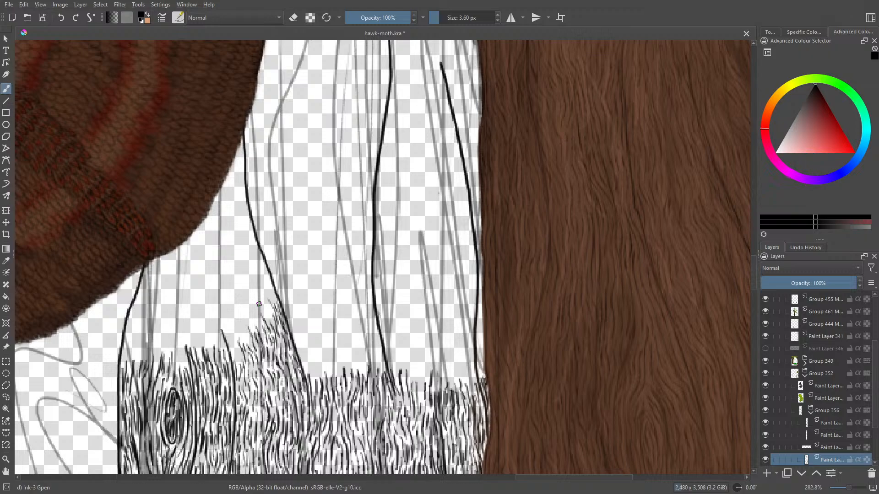
{"action": "right_click", "coordinate": [276, 298]}
- Extend the bark grain higher along the crack line and fill the slope descending from it towards the knot
{"action": "left_click_drag", "start_coordinate": [525, 478], "coordinate": [497, 478]}
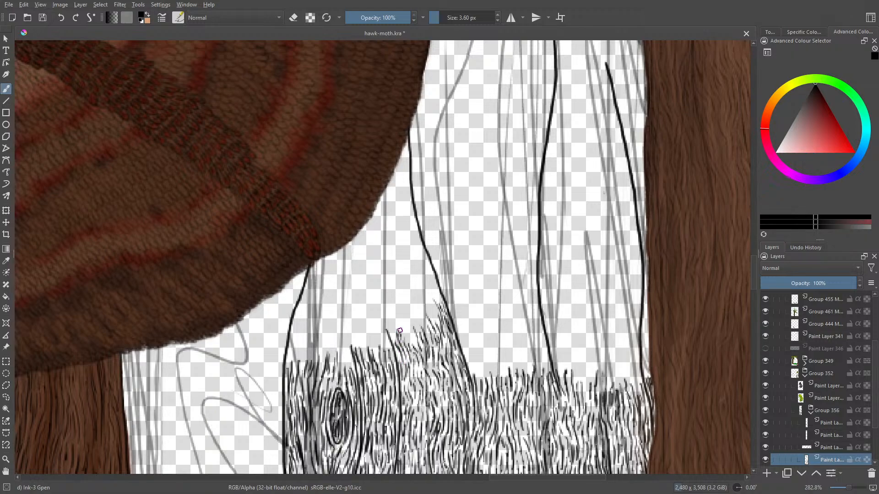
{"action": "mouse_move", "coordinate": [409, 346]}
{"action": "left_mouse_down"}
{"action": "mouse_move", "coordinate": [403, 320]}
{"action": "mouse_move", "coordinate": [416, 337]}
{"action": "mouse_move", "coordinate": [419, 318]}
{"action": "mouse_move", "coordinate": [421, 337]}
{"action": "left_mouse_up"}
{"action": "mouse_move", "coordinate": [436, 321]}
{"action": "left_mouse_down"}
{"action": "mouse_move", "coordinate": [432, 291]}
{"action": "mouse_move", "coordinate": [440, 302]}
{"action": "mouse_move", "coordinate": [421, 255]}
{"action": "left_mouse_up"}
{"action": "mouse_move", "coordinate": [426, 271]}
{"action": "left_mouse_down"}
{"action": "mouse_move", "coordinate": [423, 263]}
{"action": "mouse_move", "coordinate": [419, 318]}
{"action": "mouse_move", "coordinate": [402, 278]}
{"action": "mouse_move", "coordinate": [411, 289]}
{"action": "mouse_move", "coordinate": [415, 274]}
{"action": "mouse_move", "coordinate": [424, 302]}
{"action": "left_mouse_up"}
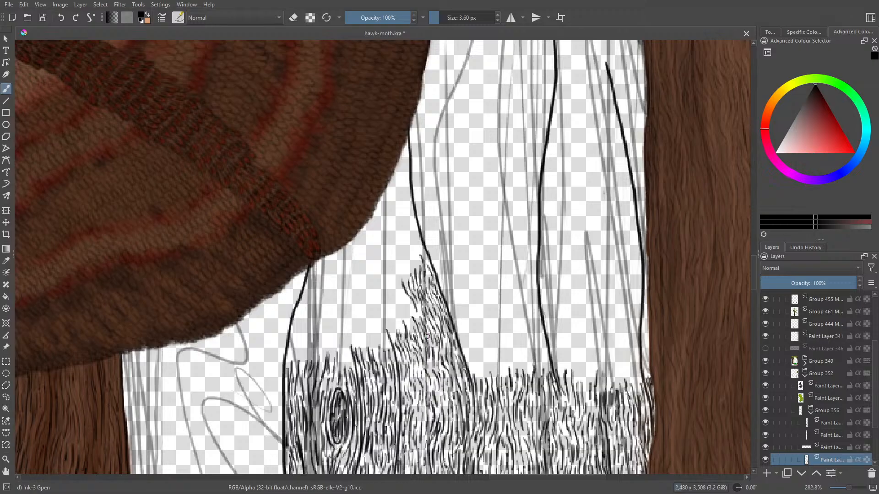
{"action": "scroll", "coordinate": [427, 337], "scroll_direction": "down", "scroll_amount": 8}
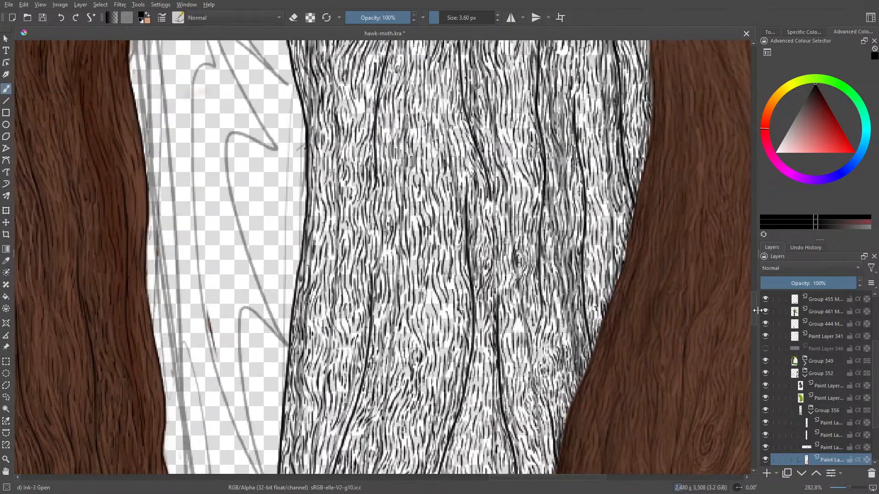
{"action": "scroll", "coordinate": [756, 293], "scroll_direction": "up", "scroll_amount": 8}
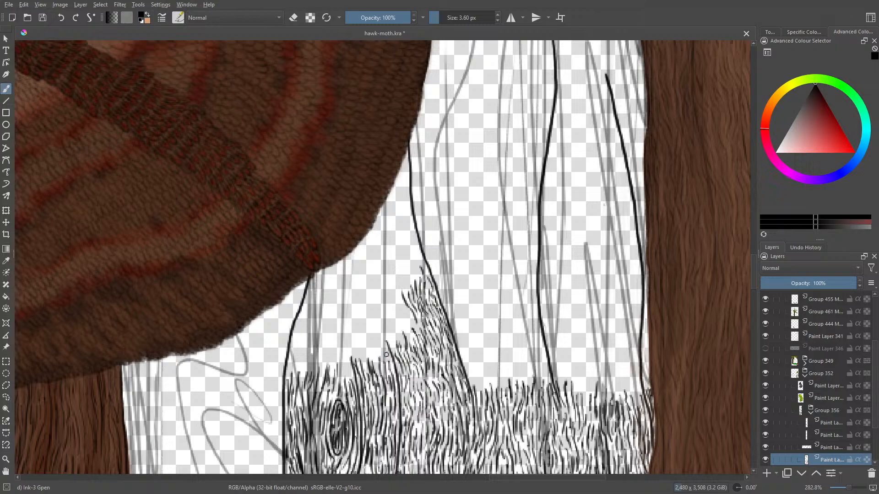
{"action": "mouse_move", "coordinate": [382, 348]}
{"action": "left_mouse_down"}
{"action": "mouse_move", "coordinate": [374, 326]}
{"action": "mouse_move", "coordinate": [382, 341]}
{"action": "mouse_move", "coordinate": [384, 331]}
{"action": "mouse_move", "coordinate": [399, 341]}
{"action": "mouse_move", "coordinate": [398, 313]}
{"action": "mouse_move", "coordinate": [414, 323]}
{"action": "mouse_move", "coordinate": [398, 297]}
{"action": "mouse_move", "coordinate": [399, 330]}
{"action": "mouse_move", "coordinate": [386, 319]}
{"action": "left_mouse_up"}
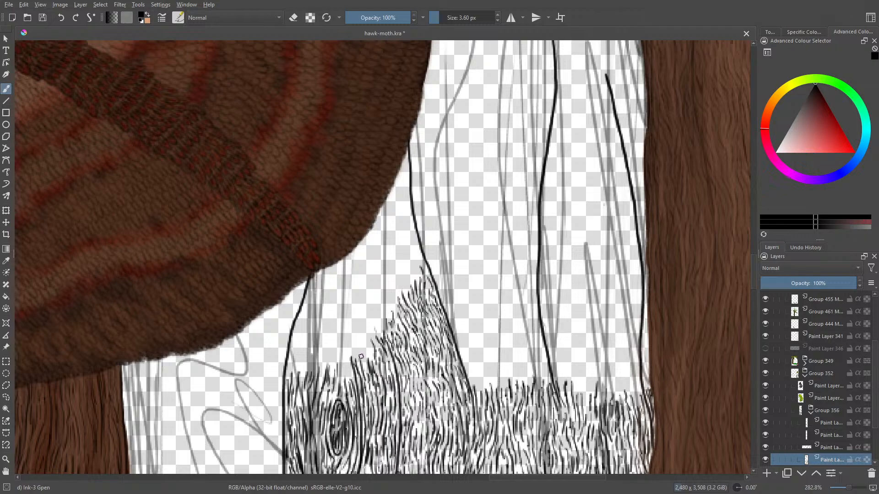
{"action": "mouse_move", "coordinate": [367, 358]}
{"action": "left_mouse_down"}
{"action": "mouse_move", "coordinate": [363, 326]}
{"action": "mouse_move", "coordinate": [373, 339]}
{"action": "mouse_move", "coordinate": [369, 326]}
{"action": "mouse_move", "coordinate": [386, 317]}
{"action": "left_mouse_up"}
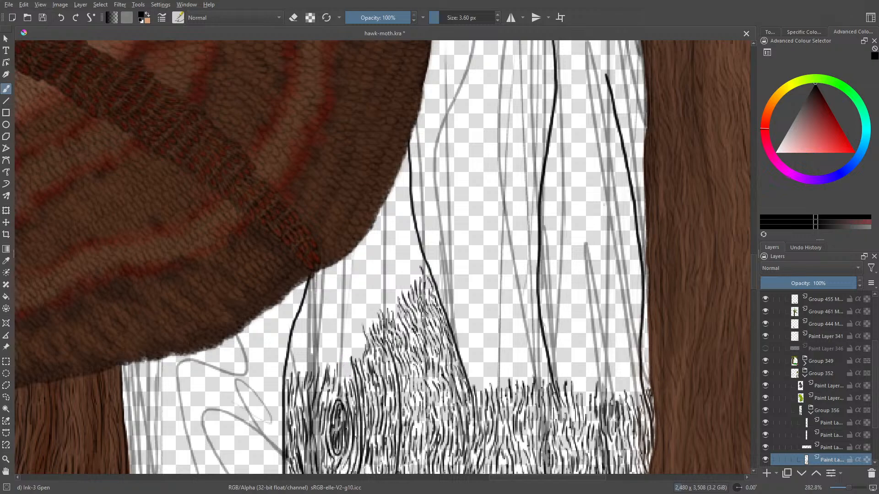
- Ink bark grain above the knot and across to the trunk's left outline, curving the strokes with the trunk
{"action": "mouse_move", "coordinate": [351, 376]}
{"action": "left_mouse_down"}
{"action": "mouse_move", "coordinate": [341, 352]}
{"action": "mouse_move", "coordinate": [351, 362]}
{"action": "mouse_move", "coordinate": [360, 357]}
{"action": "mouse_move", "coordinate": [360, 330]}
{"action": "mouse_move", "coordinate": [347, 344]}
{"action": "mouse_move", "coordinate": [352, 351]}
{"action": "left_mouse_up"}
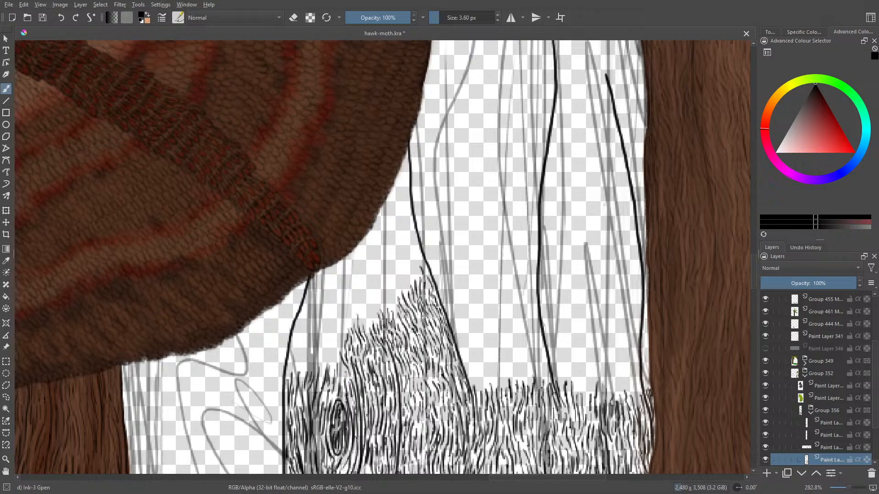
{"action": "mouse_move", "coordinate": [345, 371]}
{"action": "left_mouse_down"}
{"action": "mouse_move", "coordinate": [331, 341]}
{"action": "mouse_move", "coordinate": [335, 360]}
{"action": "mouse_move", "coordinate": [343, 316]}
{"action": "mouse_move", "coordinate": [346, 324]}
{"action": "mouse_move", "coordinate": [353, 311]}
{"action": "mouse_move", "coordinate": [326, 333]}
{"action": "left_mouse_up"}
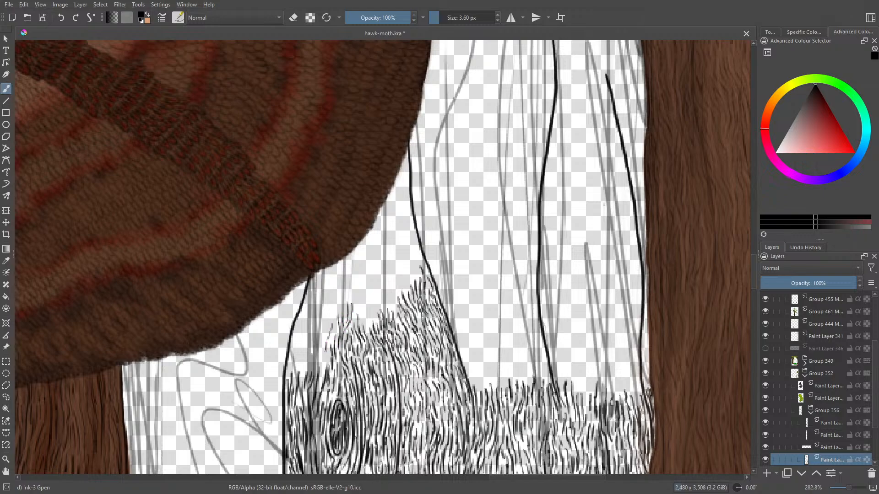
{"action": "mouse_move", "coordinate": [321, 378]}
{"action": "left_mouse_down"}
{"action": "mouse_move", "coordinate": [322, 318]}
{"action": "mouse_move", "coordinate": [335, 329]}
{"action": "mouse_move", "coordinate": [333, 310]}
{"action": "left_mouse_up"}
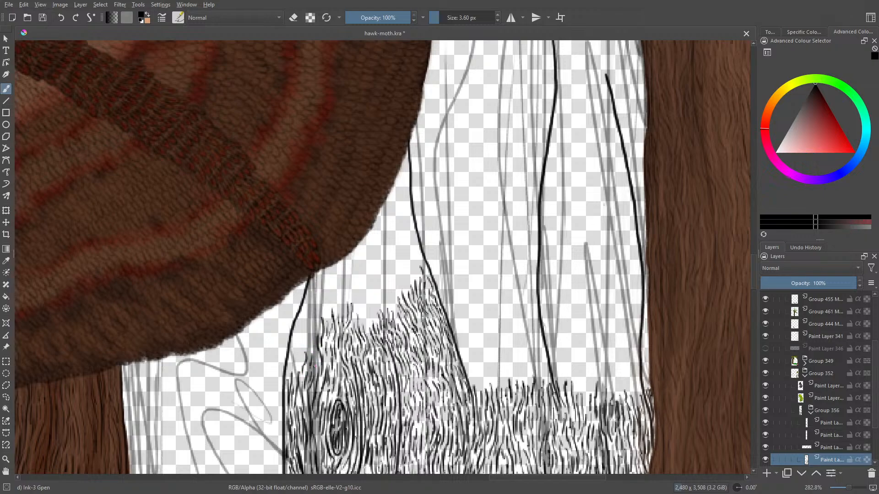
{"action": "mouse_move", "coordinate": [311, 339]}
{"action": "left_mouse_down"}
{"action": "mouse_move", "coordinate": [318, 328]}
{"action": "mouse_move", "coordinate": [310, 332]}
{"action": "left_mouse_up"}
{"action": "left_click_drag", "start_coordinate": [308, 324], "coordinate": [300, 368]}
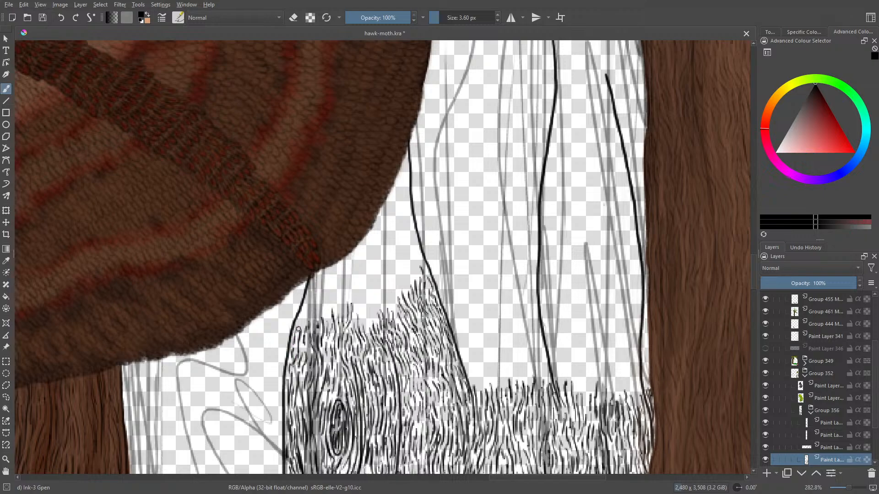
{"action": "mouse_move", "coordinate": [302, 324]}
{"action": "left_mouse_down"}
{"action": "mouse_move", "coordinate": [308, 302]}
{"action": "mouse_move", "coordinate": [304, 320]}
{"action": "mouse_move", "coordinate": [314, 304]}
{"action": "mouse_move", "coordinate": [326, 307]}
{"action": "mouse_move", "coordinate": [325, 332]}
{"action": "left_mouse_up"}
- Raise the bark grain between the knot area and the crack line with more wavy strokes towards the wing
{"action": "mouse_move", "coordinate": [368, 329]}
{"action": "left_mouse_down"}
{"action": "mouse_move", "coordinate": [373, 285]}
{"action": "mouse_move", "coordinate": [400, 321]}
{"action": "mouse_move", "coordinate": [389, 267]}
{"action": "mouse_move", "coordinate": [402, 295]}
{"action": "left_mouse_up"}
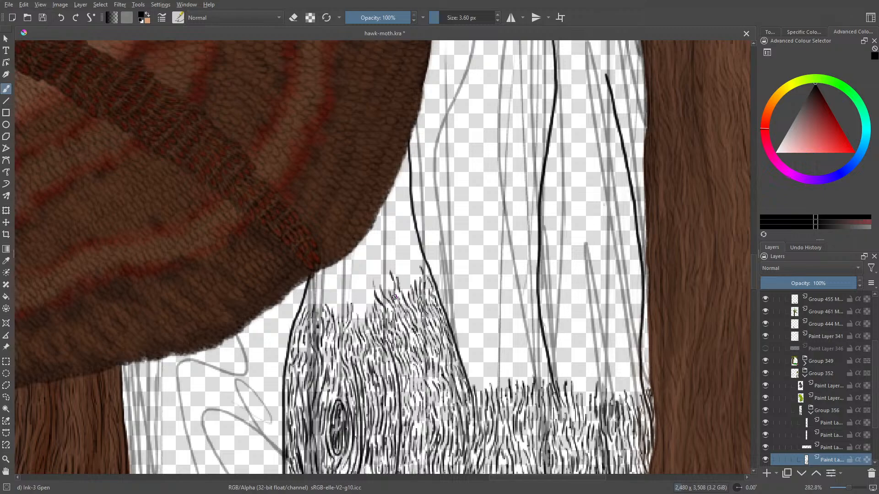
{"action": "mouse_move", "coordinate": [405, 291]}
{"action": "left_mouse_down"}
{"action": "mouse_move", "coordinate": [400, 257]}
{"action": "mouse_move", "coordinate": [414, 277]}
{"action": "mouse_move", "coordinate": [417, 255]}
{"action": "mouse_move", "coordinate": [427, 283]}
{"action": "left_mouse_up"}
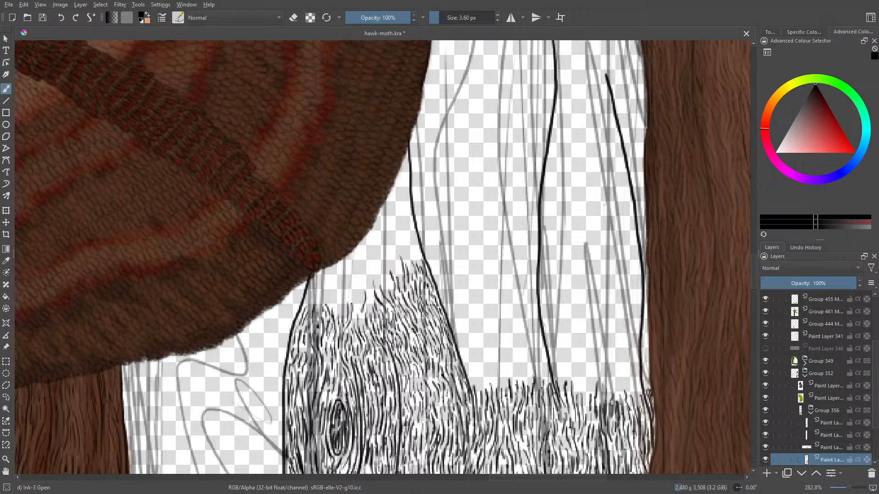
{"action": "mouse_move", "coordinate": [361, 311]}
{"action": "left_mouse_down"}
{"action": "mouse_move", "coordinate": [362, 320]}
{"action": "mouse_move", "coordinate": [366, 262]}
{"action": "mouse_move", "coordinate": [378, 280]}
{"action": "left_mouse_up"}
{"action": "left_click_drag", "start_coordinate": [390, 309], "coordinate": [385, 289]}
{"action": "left_click_drag", "start_coordinate": [388, 294], "coordinate": [388, 274]}
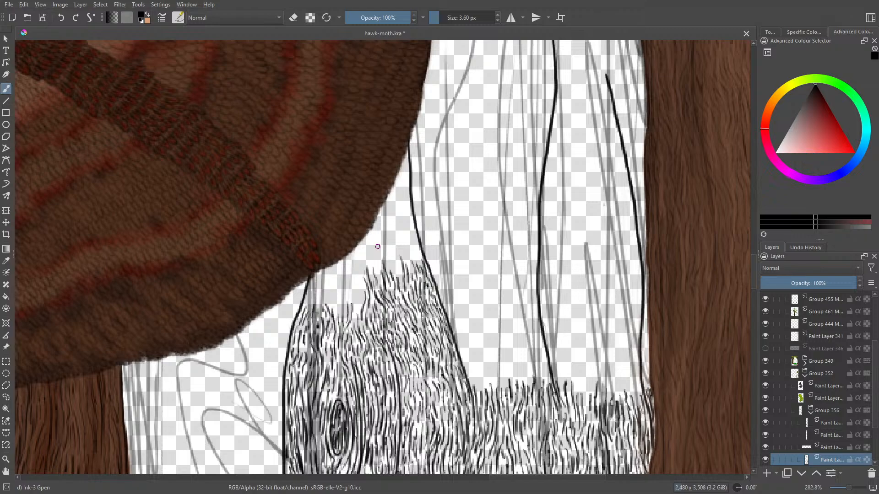
{"action": "mouse_move", "coordinate": [394, 249]}
{"action": "left_mouse_down"}
{"action": "mouse_move", "coordinate": [390, 233]}
{"action": "mouse_move", "coordinate": [371, 232]}
{"action": "mouse_move", "coordinate": [370, 250]}
{"action": "mouse_move", "coordinate": [373, 243]}
{"action": "left_mouse_up"}
- Set the Eraser Circle brush size to 10.20 px and return to the Ink-3 Gpen brush
{"action": "key", "text": "slash"}
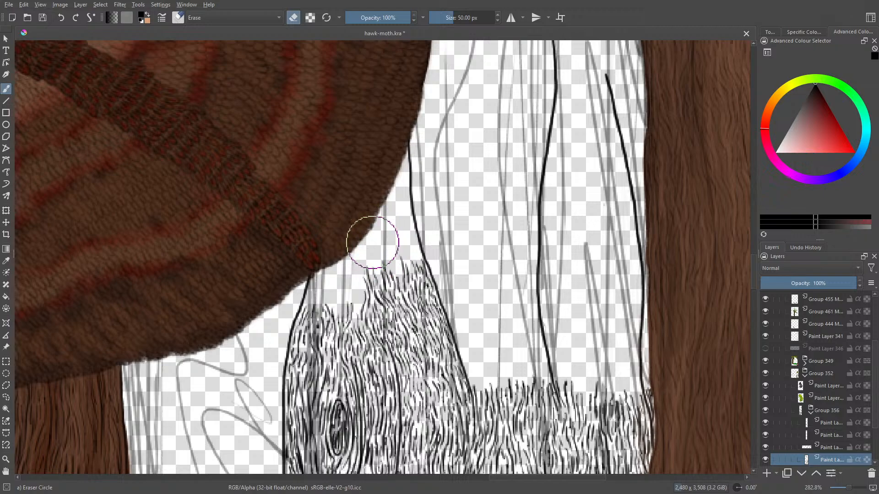
{"action": "left_click_drag", "start_coordinate": [453, 18], "coordinate": [442, 17]}
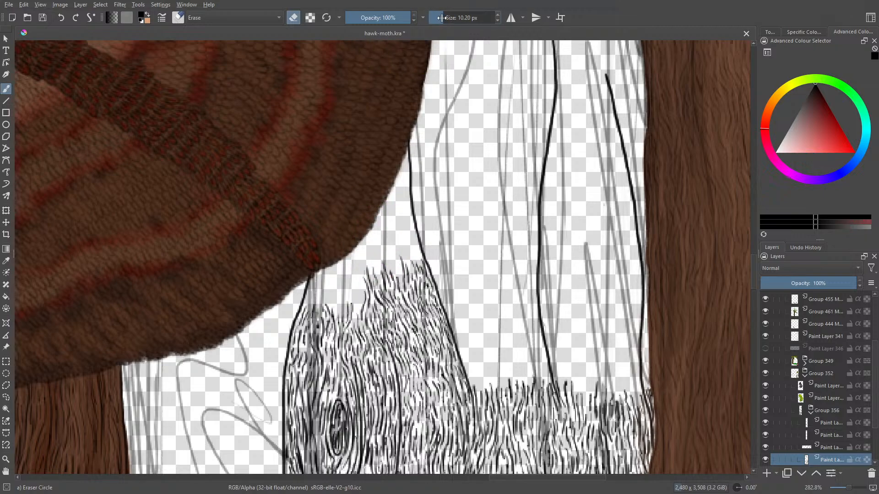
{"action": "key", "text": "slash"}
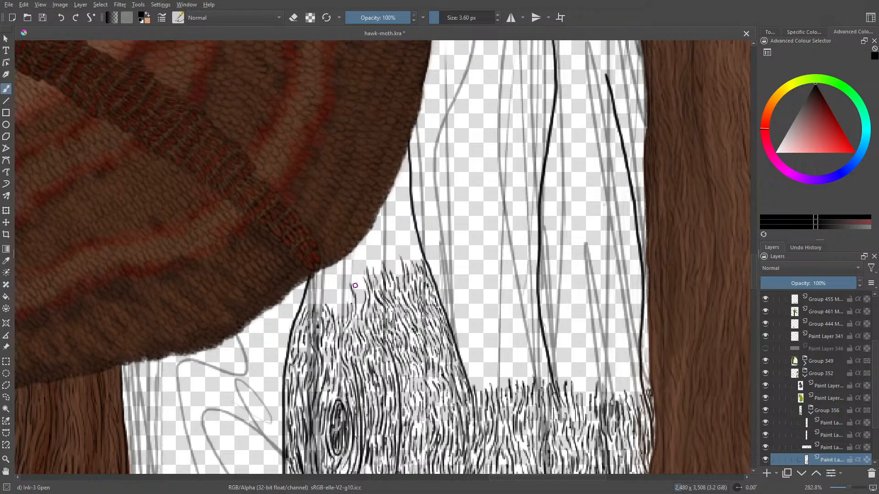
- Continue the bark strokes up towards the gap below the wing and along the inner side of the crack line
{"action": "left_click_drag", "start_coordinate": [356, 300], "coordinate": [351, 264]}
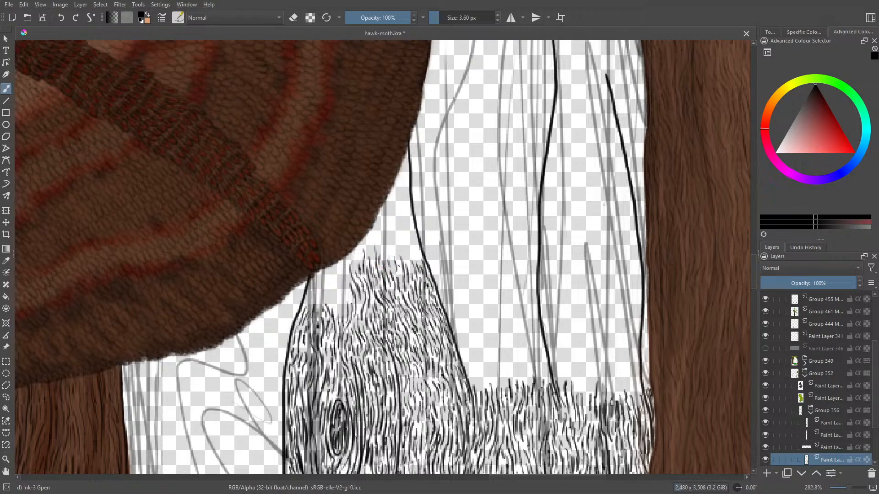
{"action": "mouse_move", "coordinate": [400, 279]}
{"action": "left_mouse_down"}
{"action": "mouse_move", "coordinate": [394, 239]}
{"action": "mouse_move", "coordinate": [411, 267]}
{"action": "mouse_move", "coordinate": [417, 261]}
{"action": "left_mouse_up"}
{"action": "mouse_move", "coordinate": [414, 249]}
{"action": "left_mouse_down"}
{"action": "mouse_move", "coordinate": [422, 269]}
{"action": "mouse_move", "coordinate": [422, 257]}
{"action": "left_mouse_up"}
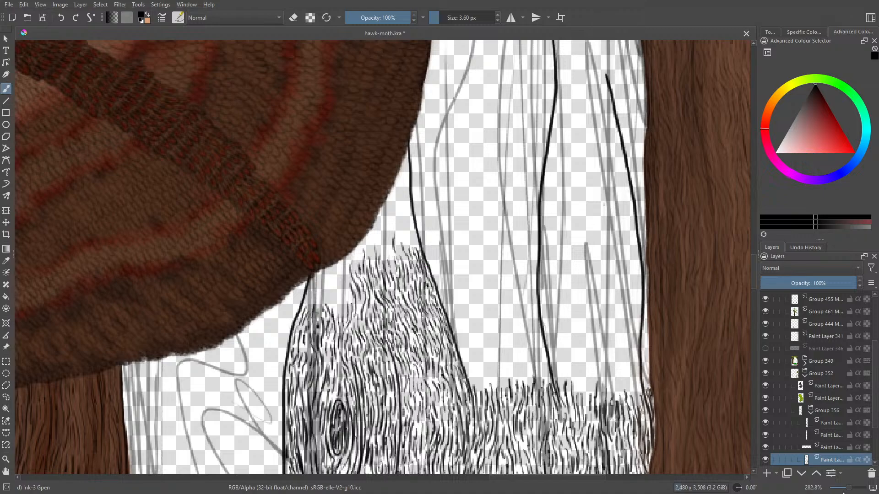
- Fill the remaining space above the knot with bark strokes up to the wing's lower edge and along its curve
{"action": "scroll", "coordinate": [845, 492], "scroll_direction": "down", "scroll_amount": 5}
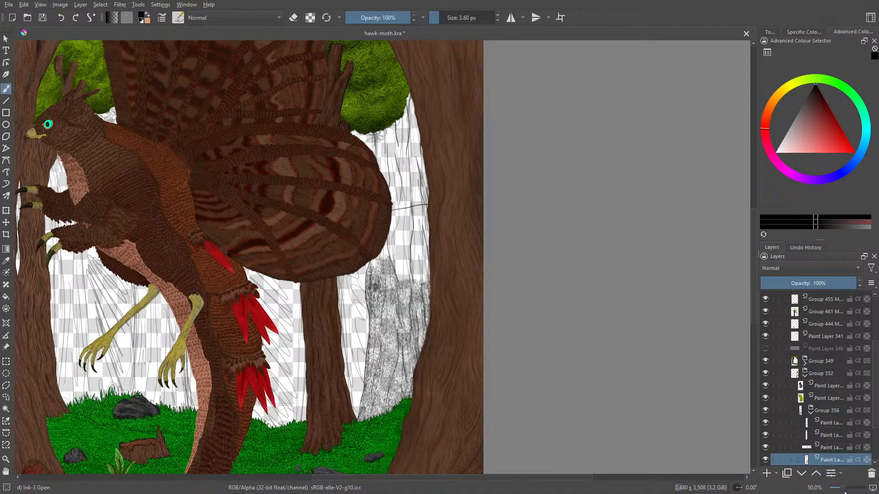
{"action": "scroll", "coordinate": [844, 492], "scroll_direction": "up", "scroll_amount": 2}
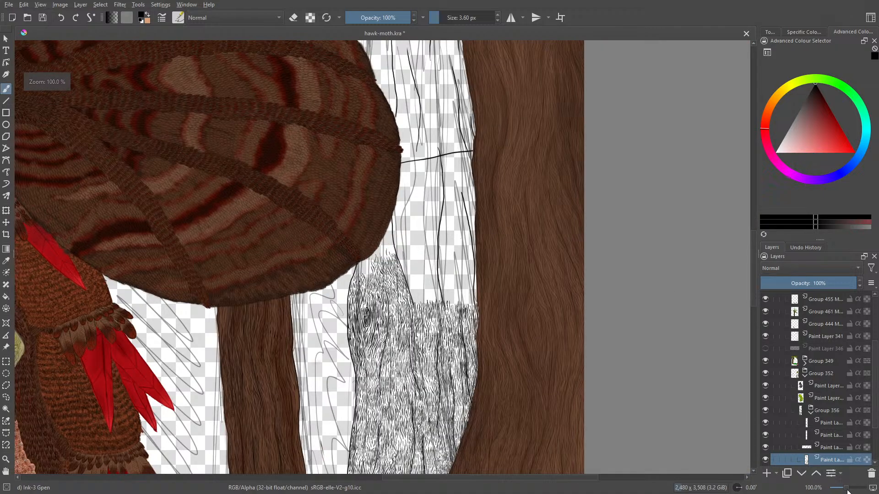
{"action": "scroll", "coordinate": [847, 492], "scroll_direction": "down", "scroll_amount": 3}
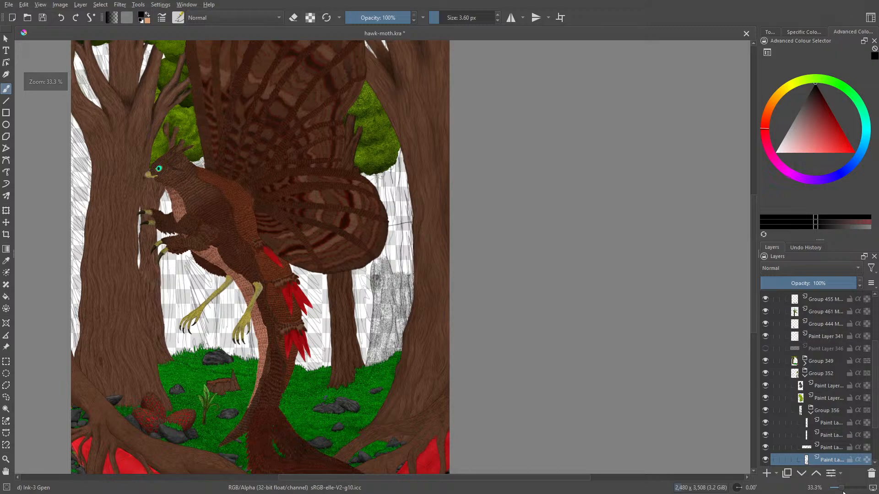
{"action": "scroll", "coordinate": [844, 493], "scroll_direction": "up", "scroll_amount": 2}
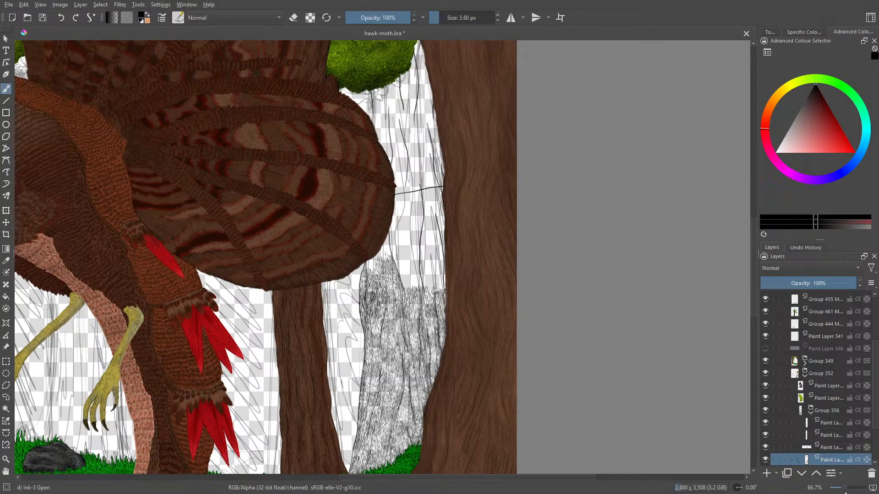
{"action": "scroll", "coordinate": [846, 493], "scroll_direction": "up", "scroll_amount": 4}
{"action": "left_click_drag", "start_coordinate": [853, 493], "coordinate": [851, 493]}
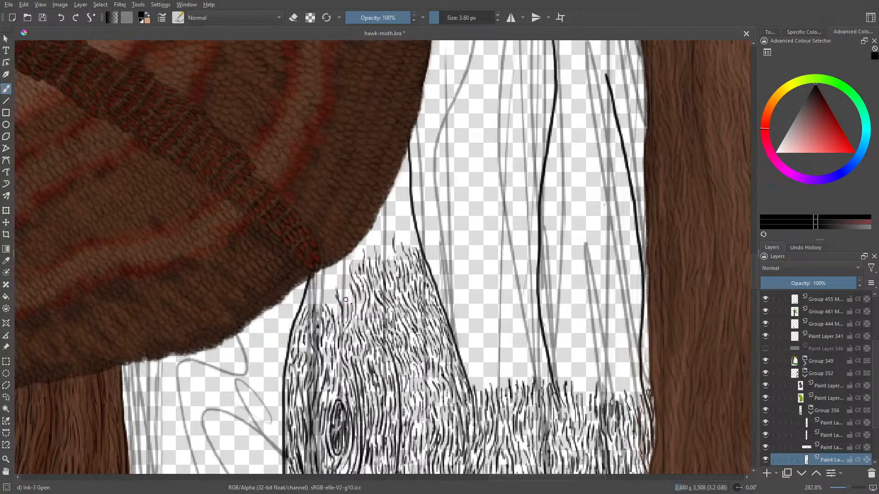
{"action": "mouse_move", "coordinate": [343, 292]}
{"action": "left_mouse_down"}
{"action": "mouse_move", "coordinate": [346, 308]}
{"action": "mouse_move", "coordinate": [343, 262]}
{"action": "mouse_move", "coordinate": [329, 285]}
{"action": "mouse_move", "coordinate": [337, 314]}
{"action": "left_mouse_up"}
{"action": "mouse_move", "coordinate": [326, 301]}
{"action": "left_mouse_down"}
{"action": "mouse_move", "coordinate": [336, 263]}
{"action": "mouse_move", "coordinate": [320, 270]}
{"action": "left_mouse_up"}
{"action": "mouse_move", "coordinate": [311, 294]}
{"action": "left_mouse_down"}
{"action": "mouse_move", "coordinate": [315, 277]}
{"action": "mouse_move", "coordinate": [318, 316]}
{"action": "left_mouse_up"}
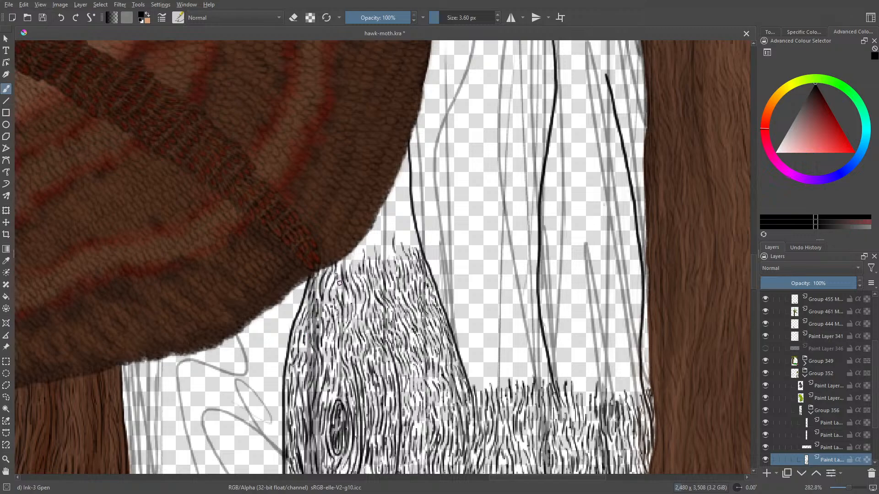
{"action": "left_click_drag", "start_coordinate": [340, 283], "coordinate": [337, 291]}
{"action": "mouse_move", "coordinate": [355, 268]}
{"action": "left_mouse_down"}
{"action": "mouse_move", "coordinate": [355, 242]}
{"action": "mouse_move", "coordinate": [345, 266]}
{"action": "mouse_move", "coordinate": [352, 258]}
{"action": "mouse_move", "coordinate": [342, 260]}
{"action": "mouse_move", "coordinate": [340, 292]}
{"action": "mouse_move", "coordinate": [370, 247]}
{"action": "mouse_move", "coordinate": [368, 224]}
{"action": "mouse_move", "coordinate": [376, 256]}
{"action": "mouse_move", "coordinate": [380, 242]}
{"action": "mouse_move", "coordinate": [391, 253]}
{"action": "mouse_move", "coordinate": [391, 223]}
{"action": "mouse_move", "coordinate": [385, 217]}
{"action": "mouse_move", "coordinate": [365, 245]}
{"action": "left_mouse_up"}
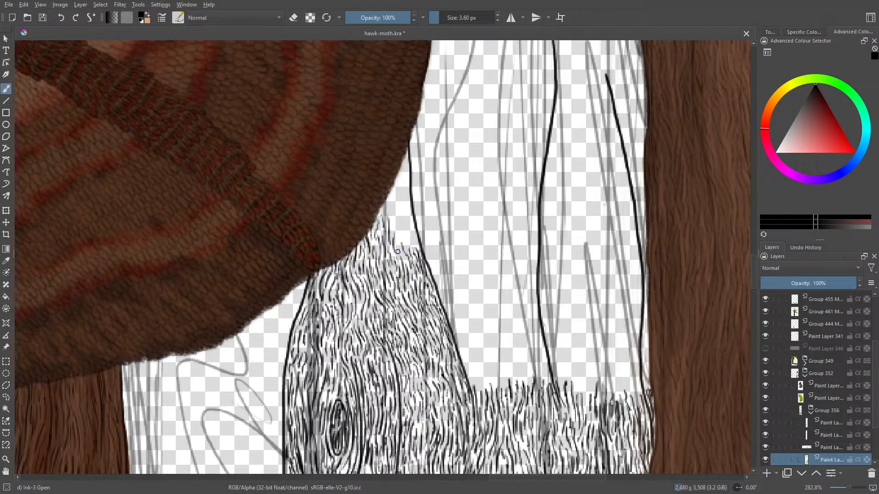
- Fill the narrow tip between the wing's edge and the crack line beside it with short bark strokes
{"action": "left_click_drag", "start_coordinate": [399, 254], "coordinate": [399, 223]}
{"action": "mouse_move", "coordinate": [407, 230]}
{"action": "left_mouse_down"}
{"action": "mouse_move", "coordinate": [405, 209]}
{"action": "mouse_move", "coordinate": [417, 236]}
{"action": "left_mouse_up"}
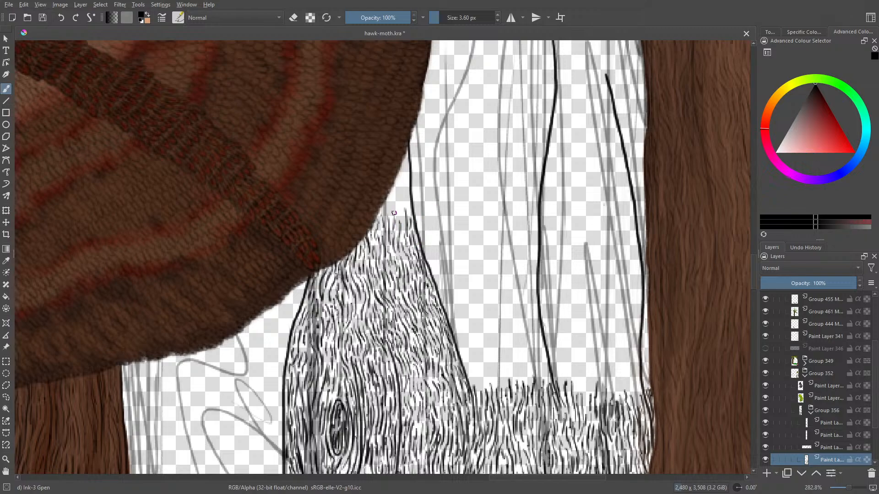
{"action": "left_click_drag", "start_coordinate": [393, 222], "coordinate": [390, 199]}
{"action": "left_click_drag", "start_coordinate": [401, 216], "coordinate": [405, 183]}
{"action": "mouse_move", "coordinate": [405, 185]}
{"action": "left_mouse_down"}
{"action": "mouse_move", "coordinate": [405, 154]}
{"action": "mouse_move", "coordinate": [391, 206]}
{"action": "left_mouse_up"}
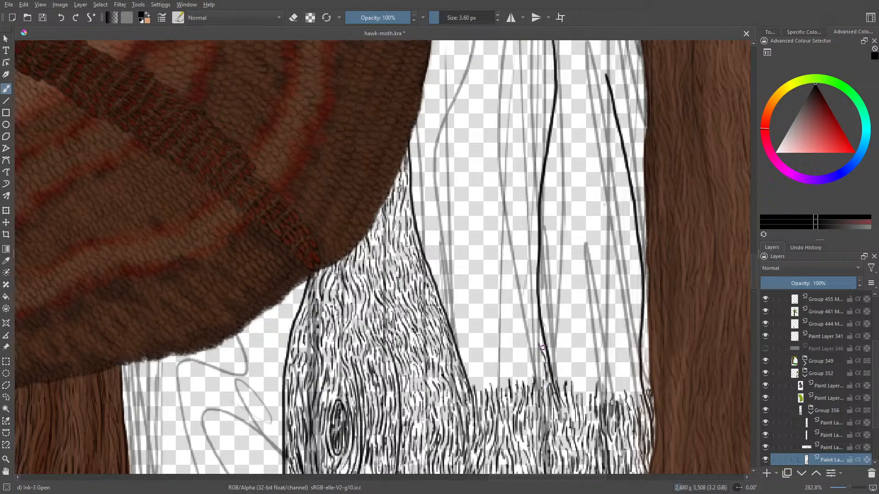
- Extend the bark grain upward between the two crack lines, from the central line across to the wing-side line
{"action": "mouse_move", "coordinate": [537, 326]}
{"action": "left_mouse_down"}
{"action": "mouse_move", "coordinate": [542, 365]}
{"action": "mouse_move", "coordinate": [533, 398]}
{"action": "mouse_move", "coordinate": [531, 343]}
{"action": "mouse_move", "coordinate": [542, 365]}
{"action": "mouse_move", "coordinate": [522, 368]}
{"action": "mouse_move", "coordinate": [524, 356]}
{"action": "mouse_move", "coordinate": [521, 385]}
{"action": "mouse_move", "coordinate": [520, 333]}
{"action": "left_mouse_up"}
{"action": "left_click_drag", "start_coordinate": [527, 364], "coordinate": [521, 316]}
{"action": "mouse_move", "coordinate": [525, 347]}
{"action": "left_mouse_down"}
{"action": "mouse_move", "coordinate": [522, 329]}
{"action": "mouse_move", "coordinate": [535, 313]}
{"action": "left_mouse_up"}
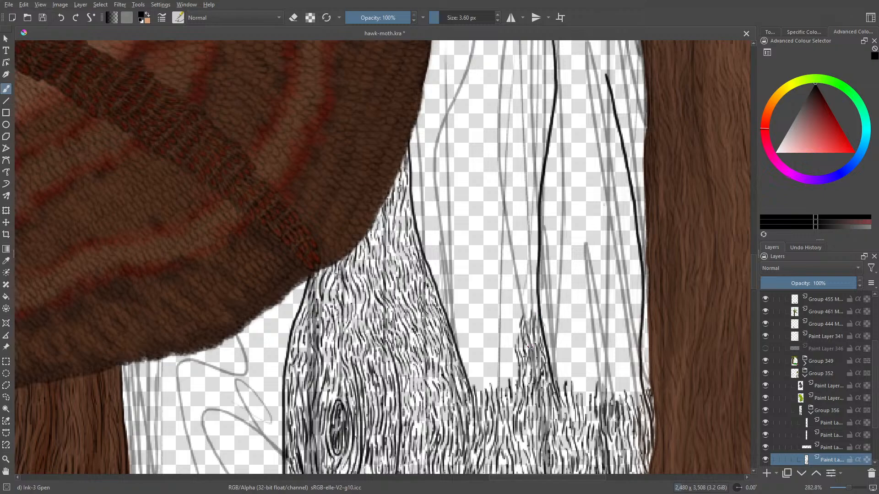
{"action": "mouse_move", "coordinate": [513, 385]}
{"action": "left_mouse_down"}
{"action": "mouse_move", "coordinate": [505, 353]}
{"action": "mouse_move", "coordinate": [512, 363]}
{"action": "mouse_move", "coordinate": [516, 315]}
{"action": "left_mouse_up"}
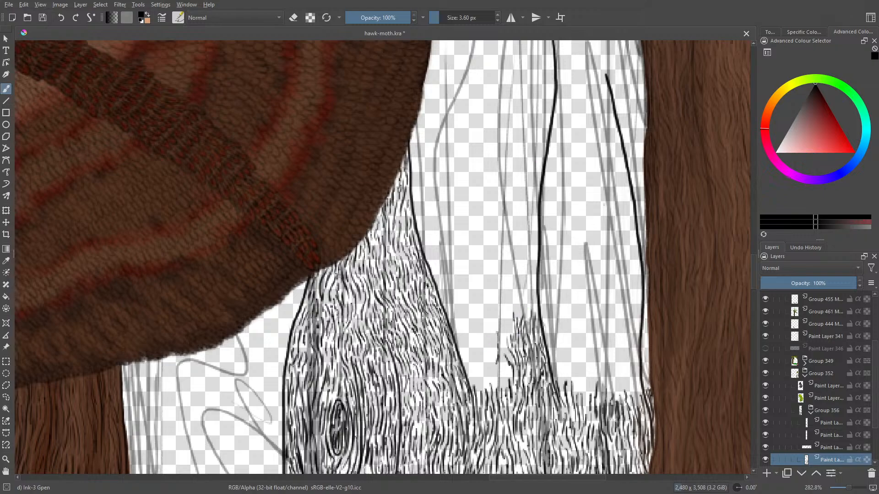
{"action": "mouse_move", "coordinate": [503, 393]}
{"action": "left_mouse_down"}
{"action": "mouse_move", "coordinate": [503, 329]}
{"action": "mouse_move", "coordinate": [501, 365]}
{"action": "mouse_move", "coordinate": [494, 360]}
{"action": "mouse_move", "coordinate": [486, 391]}
{"action": "left_mouse_up"}
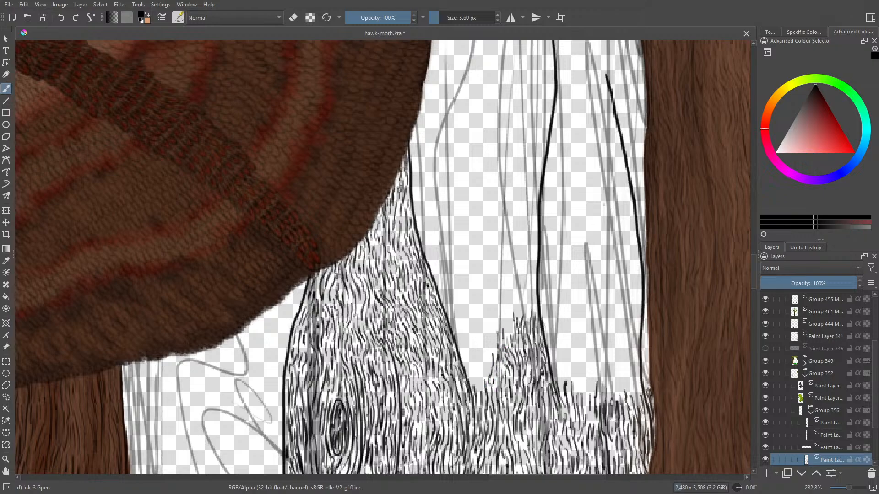
{"action": "left_click_drag", "start_coordinate": [490, 360], "coordinate": [490, 397]}
{"action": "left_click_drag", "start_coordinate": [482, 388], "coordinate": [481, 393]}
{"action": "mouse_move", "coordinate": [481, 377]}
{"action": "left_mouse_down"}
{"action": "mouse_move", "coordinate": [481, 366]}
{"action": "mouse_move", "coordinate": [474, 391]}
{"action": "left_mouse_up"}
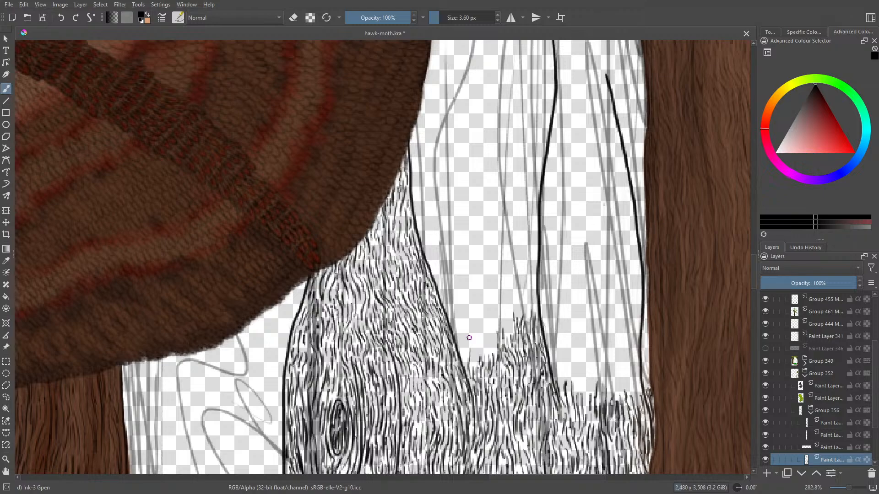
{"action": "mouse_move", "coordinate": [468, 356]}
{"action": "left_mouse_down"}
{"action": "mouse_move", "coordinate": [463, 333]}
{"action": "mouse_move", "coordinate": [472, 367]}
{"action": "mouse_move", "coordinate": [484, 331]}
{"action": "mouse_move", "coordinate": [484, 355]}
{"action": "mouse_move", "coordinate": [494, 346]}
{"action": "mouse_move", "coordinate": [495, 326]}
{"action": "mouse_move", "coordinate": [485, 346]}
{"action": "mouse_move", "coordinate": [484, 332]}
{"action": "mouse_move", "coordinate": [481, 360]}
{"action": "left_mouse_up"}
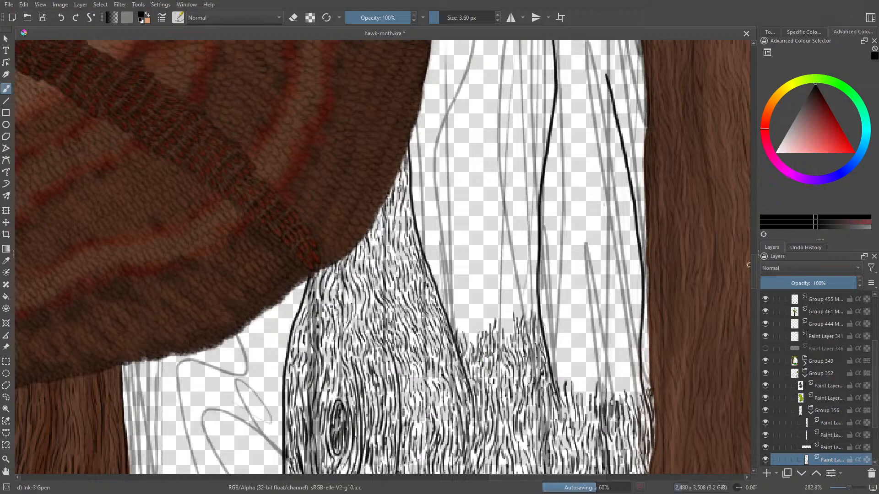
- Add another band of wavy bark strokes above the grain between the wing-side and central crack lines
{"action": "scroll", "coordinate": [753, 264], "scroll_direction": "up", "scroll_amount": 3}
{"action": "mouse_move", "coordinate": [753, 265]}
{"action": "left_mouse_down"}
{"action": "mouse_move", "coordinate": [754, 254]}
{"action": "mouse_move", "coordinate": [755, 272]}
{"action": "mouse_move", "coordinate": [754, 249]}
{"action": "mouse_move", "coordinate": [755, 263]}
{"action": "left_mouse_up"}
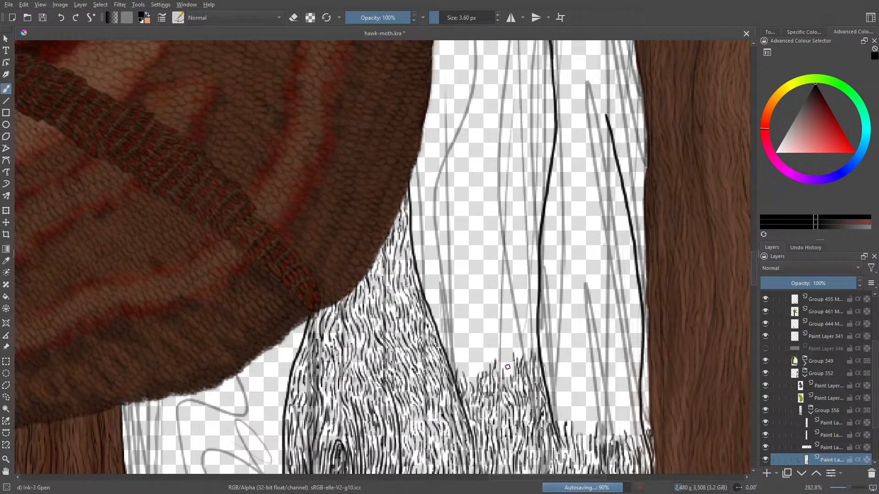
{"action": "mouse_move", "coordinate": [511, 376]}
{"action": "left_mouse_down"}
{"action": "mouse_move", "coordinate": [507, 346]}
{"action": "mouse_move", "coordinate": [505, 370]}
{"action": "mouse_move", "coordinate": [501, 348]}
{"action": "mouse_move", "coordinate": [496, 373]}
{"action": "mouse_move", "coordinate": [489, 368]}
{"action": "mouse_move", "coordinate": [498, 327]}
{"action": "mouse_move", "coordinate": [497, 346]}
{"action": "mouse_move", "coordinate": [508, 322]}
{"action": "left_mouse_up"}
{"action": "mouse_move", "coordinate": [515, 357]}
{"action": "left_mouse_down"}
{"action": "mouse_move", "coordinate": [516, 333]}
{"action": "mouse_move", "coordinate": [529, 343]}
{"action": "mouse_move", "coordinate": [530, 335]}
{"action": "left_mouse_up"}
{"action": "mouse_move", "coordinate": [528, 336]}
{"action": "left_mouse_down"}
{"action": "mouse_move", "coordinate": [535, 326]}
{"action": "mouse_move", "coordinate": [533, 313]}
{"action": "mouse_move", "coordinate": [527, 316]}
{"action": "left_mouse_up"}
{"action": "mouse_move", "coordinate": [528, 317]}
{"action": "left_mouse_down"}
{"action": "mouse_move", "coordinate": [521, 351]}
{"action": "mouse_move", "coordinate": [515, 326]}
{"action": "mouse_move", "coordinate": [512, 345]}
{"action": "mouse_move", "coordinate": [510, 351]}
{"action": "left_mouse_up"}
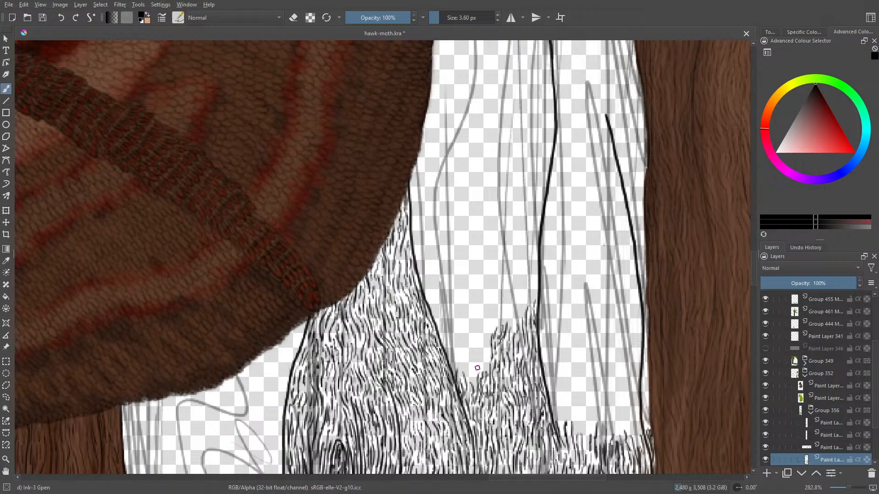
{"action": "mouse_move", "coordinate": [483, 365]}
{"action": "left_mouse_down"}
{"action": "mouse_move", "coordinate": [483, 323]}
{"action": "mouse_move", "coordinate": [496, 301]}
{"action": "mouse_move", "coordinate": [488, 316]}
{"action": "mouse_move", "coordinate": [484, 305]}
{"action": "left_mouse_up"}
{"action": "mouse_move", "coordinate": [478, 327]}
{"action": "left_mouse_down"}
{"action": "mouse_move", "coordinate": [477, 316]}
{"action": "mouse_move", "coordinate": [481, 333]}
{"action": "left_mouse_up"}
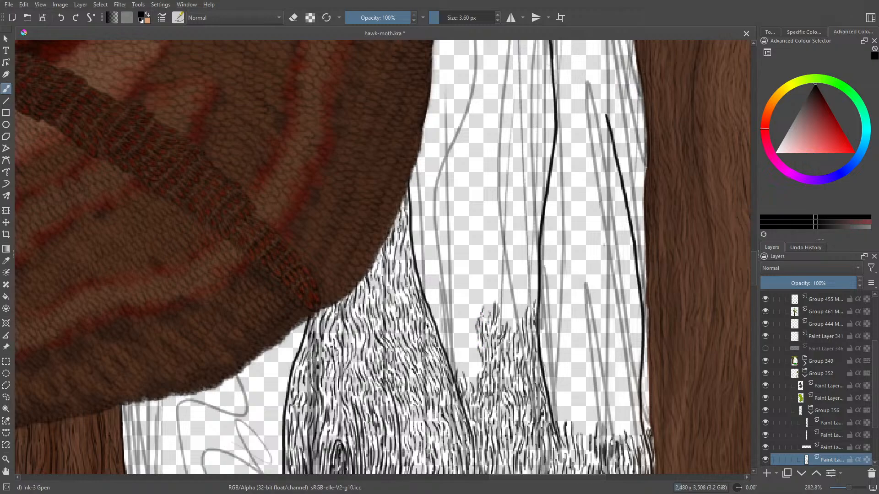
{"action": "mouse_move", "coordinate": [470, 331]}
{"action": "left_mouse_down"}
{"action": "mouse_move", "coordinate": [473, 386]}
{"action": "mouse_move", "coordinate": [472, 361]}
{"action": "mouse_move", "coordinate": [467, 378]}
{"action": "mouse_move", "coordinate": [461, 357]}
{"action": "mouse_move", "coordinate": [463, 381]}
{"action": "mouse_move", "coordinate": [460, 375]}
{"action": "mouse_move", "coordinate": [463, 327]}
{"action": "mouse_move", "coordinate": [458, 357]}
{"action": "mouse_move", "coordinate": [459, 337]}
{"action": "left_mouse_up"}
{"action": "mouse_move", "coordinate": [459, 320]}
{"action": "left_mouse_down"}
{"action": "mouse_move", "coordinate": [457, 333]}
{"action": "mouse_move", "coordinate": [439, 339]}
{"action": "mouse_move", "coordinate": [442, 348]}
{"action": "mouse_move", "coordinate": [440, 335]}
{"action": "left_mouse_up"}
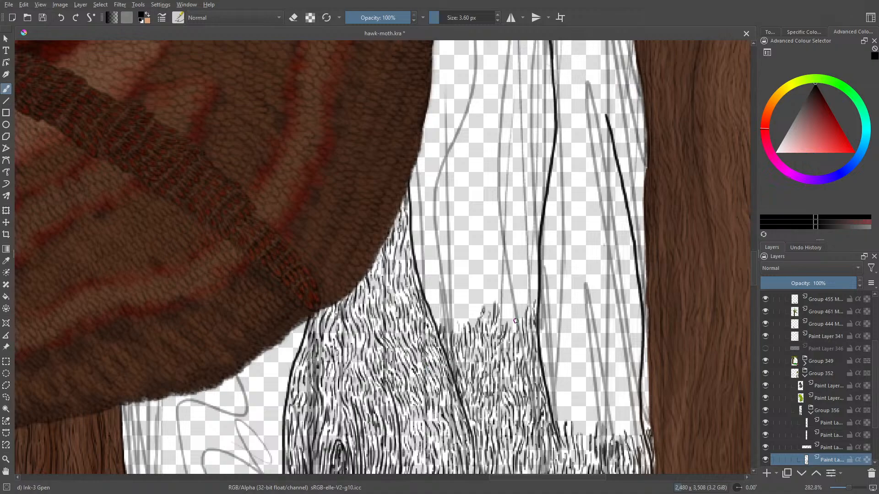
- Build a tall patch of bark strokes up along the wing-facing side of the central crack line
{"action": "mouse_move", "coordinate": [516, 322]}
{"action": "left_mouse_down"}
{"action": "mouse_move", "coordinate": [513, 333]}
{"action": "mouse_move", "coordinate": [523, 318]}
{"action": "left_mouse_up"}
{"action": "mouse_move", "coordinate": [528, 286]}
{"action": "left_mouse_down"}
{"action": "mouse_move", "coordinate": [524, 307]}
{"action": "mouse_move", "coordinate": [530, 302]}
{"action": "mouse_move", "coordinate": [535, 316]}
{"action": "left_mouse_up"}
{"action": "left_click_drag", "start_coordinate": [534, 267], "coordinate": [533, 285]}
{"action": "mouse_move", "coordinate": [536, 274]}
{"action": "left_mouse_down"}
{"action": "mouse_move", "coordinate": [538, 247]}
{"action": "mouse_move", "coordinate": [518, 299]}
{"action": "mouse_move", "coordinate": [522, 288]}
{"action": "mouse_move", "coordinate": [509, 299]}
{"action": "mouse_move", "coordinate": [510, 327]}
{"action": "mouse_move", "coordinate": [512, 301]}
{"action": "mouse_move", "coordinate": [498, 317]}
{"action": "left_mouse_up"}
{"action": "mouse_move", "coordinate": [500, 289]}
{"action": "left_mouse_down"}
{"action": "mouse_move", "coordinate": [501, 302]}
{"action": "mouse_move", "coordinate": [498, 293]}
{"action": "left_mouse_up"}
{"action": "mouse_move", "coordinate": [500, 269]}
{"action": "left_mouse_down"}
{"action": "mouse_move", "coordinate": [504, 297]}
{"action": "mouse_move", "coordinate": [511, 281]}
{"action": "mouse_move", "coordinate": [512, 296]}
{"action": "mouse_move", "coordinate": [518, 266]}
{"action": "mouse_move", "coordinate": [528, 270]}
{"action": "left_mouse_up"}
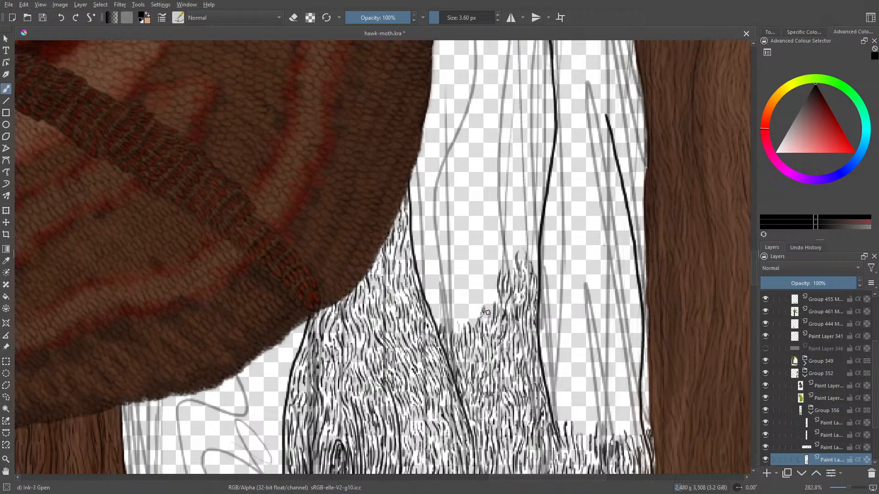
{"action": "mouse_move", "coordinate": [488, 315]}
{"action": "left_mouse_down"}
{"action": "mouse_move", "coordinate": [485, 284]}
{"action": "mouse_move", "coordinate": [484, 312]}
{"action": "mouse_move", "coordinate": [494, 282]}
{"action": "left_mouse_up"}
{"action": "mouse_move", "coordinate": [493, 295]}
{"action": "left_mouse_down"}
{"action": "mouse_move", "coordinate": [494, 262]}
{"action": "mouse_move", "coordinate": [494, 278]}
{"action": "mouse_move", "coordinate": [512, 248]}
{"action": "mouse_move", "coordinate": [513, 261]}
{"action": "mouse_move", "coordinate": [519, 230]}
{"action": "left_mouse_up"}
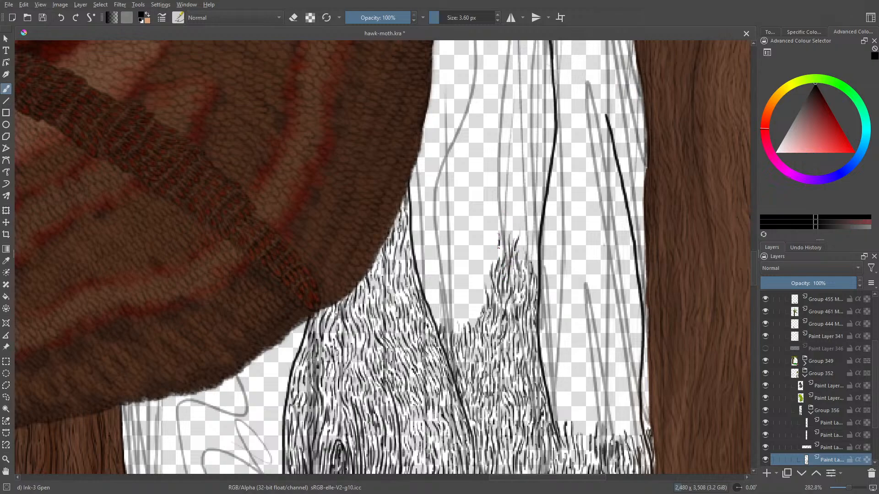
- Fill the dip between the tall bark patch and the wing-side crack line with wavy strokes
{"action": "left_click_drag", "start_coordinate": [492, 265], "coordinate": [485, 256]}
{"action": "mouse_move", "coordinate": [456, 317]}
{"action": "left_mouse_down"}
{"action": "mouse_move", "coordinate": [456, 299]}
{"action": "mouse_move", "coordinate": [452, 316]}
{"action": "mouse_move", "coordinate": [446, 306]}
{"action": "mouse_move", "coordinate": [438, 311]}
{"action": "left_mouse_up"}
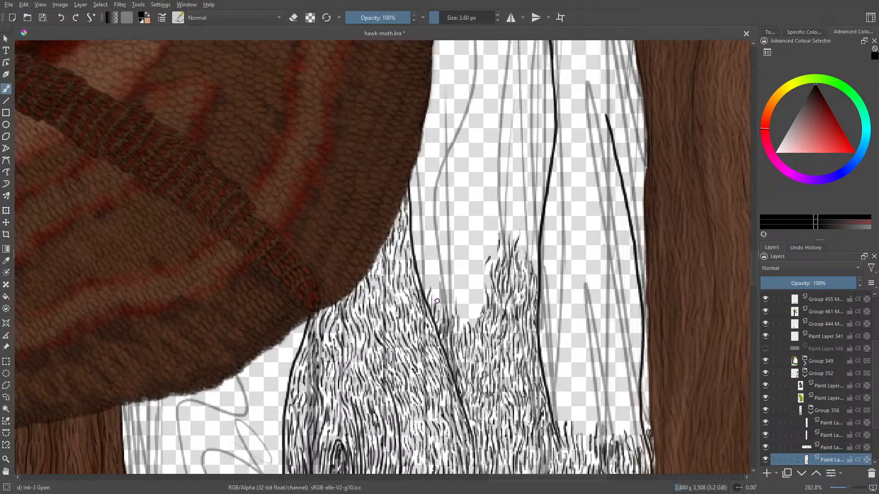
{"action": "mouse_move", "coordinate": [442, 321]}
{"action": "left_mouse_down"}
{"action": "mouse_move", "coordinate": [444, 290]}
{"action": "mouse_move", "coordinate": [449, 314]}
{"action": "mouse_move", "coordinate": [458, 302]}
{"action": "mouse_move", "coordinate": [459, 330]}
{"action": "mouse_move", "coordinate": [473, 304]}
{"action": "mouse_move", "coordinate": [475, 320]}
{"action": "mouse_move", "coordinate": [474, 284]}
{"action": "left_mouse_up"}
{"action": "left_click_drag", "start_coordinate": [478, 317], "coordinate": [483, 292]}
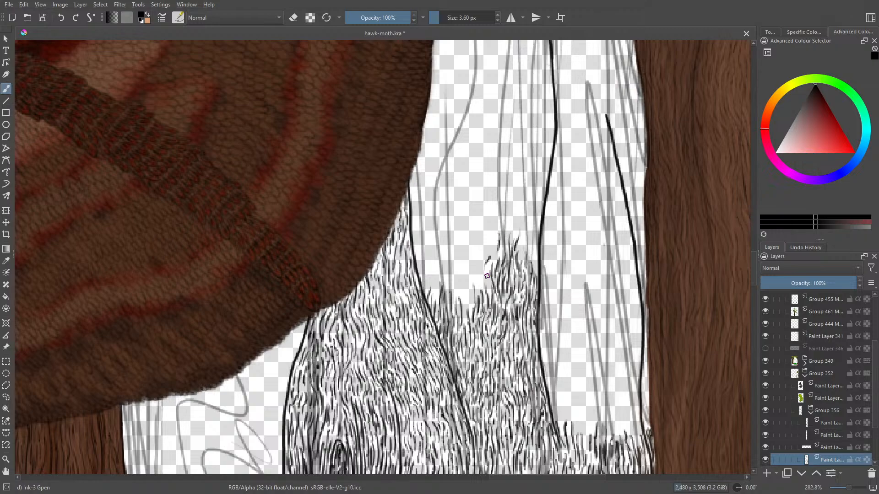
{"action": "mouse_move", "coordinate": [487, 276]}
{"action": "left_mouse_down"}
{"action": "mouse_move", "coordinate": [483, 255]}
{"action": "mouse_move", "coordinate": [488, 271]}
{"action": "mouse_move", "coordinate": [502, 236]}
{"action": "mouse_move", "coordinate": [477, 251]}
{"action": "left_mouse_up"}
{"action": "left_click_drag", "start_coordinate": [475, 290], "coordinate": [476, 277]}
{"action": "left_click_drag", "start_coordinate": [468, 300], "coordinate": [484, 280]}
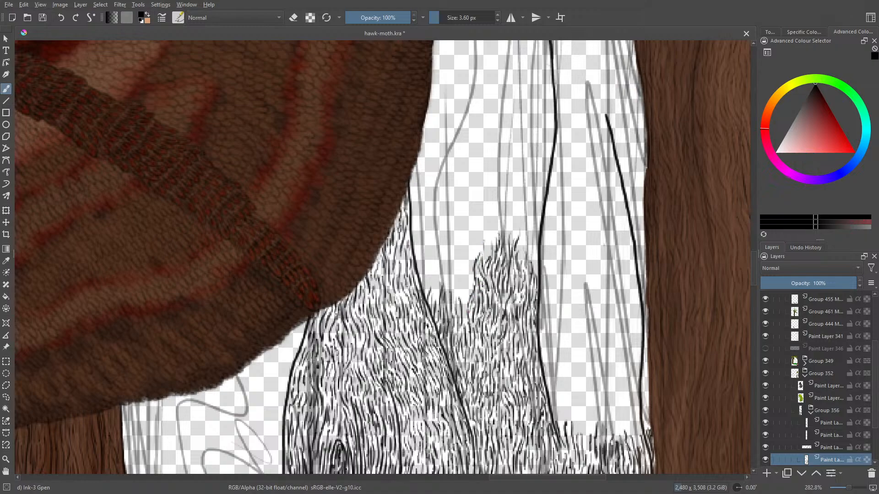
- Raise the bark strokes in the middle of the strip level with the patch by the central crack line
{"action": "left_click_drag", "start_coordinate": [464, 316], "coordinate": [466, 299]}
{"action": "mouse_move", "coordinate": [466, 304]}
{"action": "left_mouse_down"}
{"action": "mouse_move", "coordinate": [465, 257]}
{"action": "mouse_move", "coordinate": [474, 246]}
{"action": "mouse_move", "coordinate": [464, 252]}
{"action": "left_mouse_up"}
{"action": "mouse_move", "coordinate": [470, 255]}
{"action": "left_mouse_down"}
{"action": "mouse_move", "coordinate": [472, 238]}
{"action": "mouse_move", "coordinate": [462, 250]}
{"action": "left_mouse_up"}
{"action": "left_click_drag", "start_coordinate": [460, 273], "coordinate": [457, 269]}
{"action": "left_click_drag", "start_coordinate": [462, 301], "coordinate": [460, 278]}
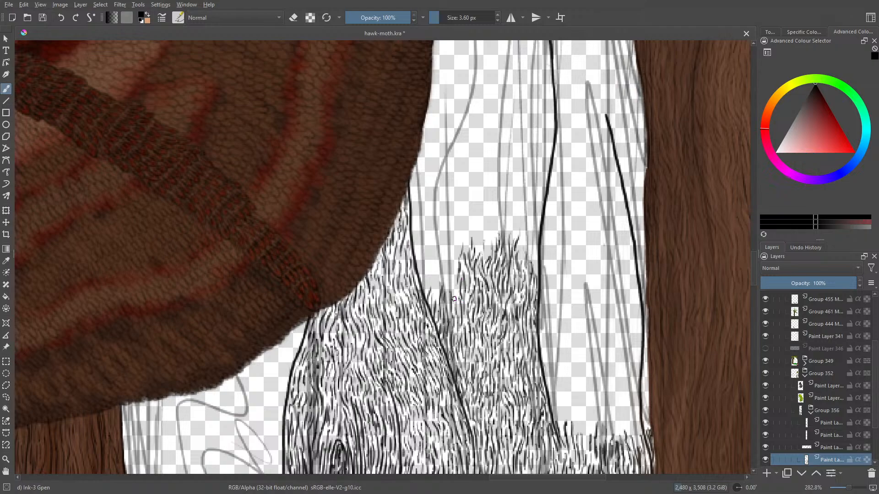
{"action": "left_click_drag", "start_coordinate": [453, 314], "coordinate": [452, 245]}
{"action": "mouse_move", "coordinate": [453, 254]}
{"action": "left_mouse_down"}
{"action": "mouse_move", "coordinate": [450, 234]}
{"action": "mouse_move", "coordinate": [463, 231]}
{"action": "mouse_move", "coordinate": [465, 242]}
{"action": "left_mouse_up"}
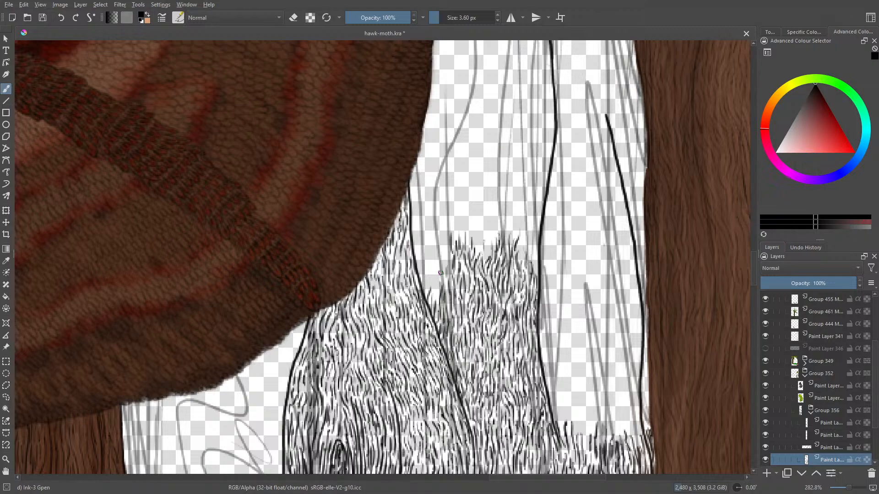
- Draw bark strokes along the outer side of the wing-side crack line to level the grain's upper edge there
{"action": "mouse_move", "coordinate": [440, 270]}
{"action": "left_mouse_down"}
{"action": "mouse_move", "coordinate": [445, 253]}
{"action": "mouse_move", "coordinate": [441, 265]}
{"action": "mouse_move", "coordinate": [450, 261]}
{"action": "left_mouse_up"}
{"action": "mouse_move", "coordinate": [448, 291]}
{"action": "left_mouse_down"}
{"action": "mouse_move", "coordinate": [450, 277]}
{"action": "mouse_move", "coordinate": [436, 280]}
{"action": "mouse_move", "coordinate": [434, 262]}
{"action": "mouse_move", "coordinate": [440, 230]}
{"action": "mouse_move", "coordinate": [445, 246]}
{"action": "left_mouse_up"}
{"action": "mouse_move", "coordinate": [433, 276]}
{"action": "left_mouse_down"}
{"action": "mouse_move", "coordinate": [428, 249]}
{"action": "mouse_move", "coordinate": [426, 290]}
{"action": "left_mouse_up"}
{"action": "mouse_move", "coordinate": [425, 287]}
{"action": "left_mouse_down"}
{"action": "mouse_move", "coordinate": [427, 299]}
{"action": "mouse_move", "coordinate": [416, 239]}
{"action": "mouse_move", "coordinate": [426, 234]}
{"action": "mouse_move", "coordinate": [414, 222]}
{"action": "mouse_move", "coordinate": [415, 233]}
{"action": "mouse_move", "coordinate": [413, 209]}
{"action": "left_mouse_up"}
{"action": "left_click_drag", "start_coordinate": [413, 233], "coordinate": [414, 219]}
{"action": "mouse_move", "coordinate": [426, 249]}
{"action": "left_mouse_down"}
{"action": "mouse_move", "coordinate": [433, 225]}
{"action": "mouse_move", "coordinate": [434, 243]}
{"action": "left_mouse_up"}
{"action": "left_click_drag", "start_coordinate": [440, 250], "coordinate": [438, 229]}
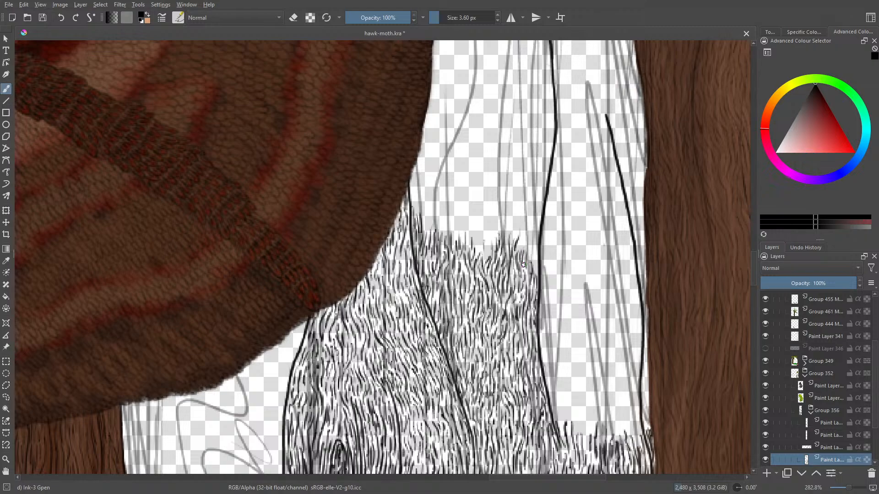
- Continue the grain higher beside the central crack line and fill the hollow in the middle of the strip
{"action": "mouse_move", "coordinate": [530, 269]}
{"action": "left_mouse_down"}
{"action": "mouse_move", "coordinate": [532, 230]}
{"action": "mouse_move", "coordinate": [524, 233]}
{"action": "left_mouse_up"}
{"action": "left_click_drag", "start_coordinate": [519, 252], "coordinate": [538, 217]}
{"action": "left_click_drag", "start_coordinate": [533, 258], "coordinate": [537, 240]}
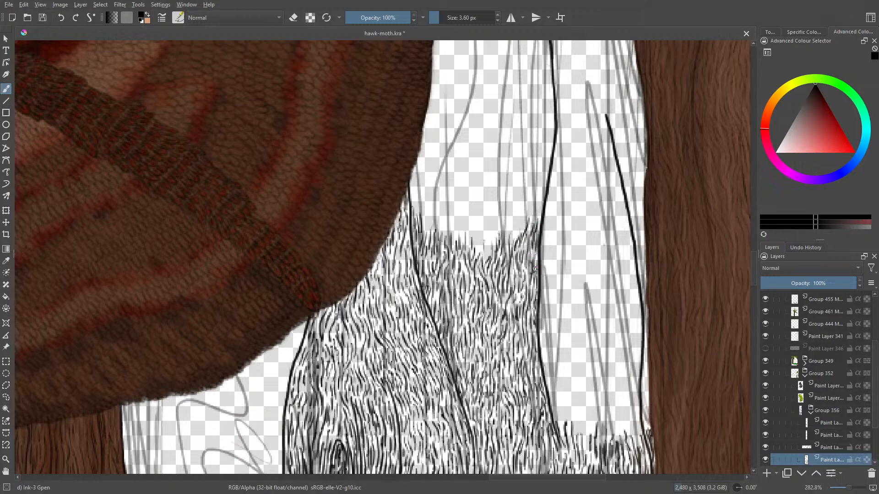
{"action": "left_click_drag", "start_coordinate": [752, 274], "coordinate": [754, 260]}
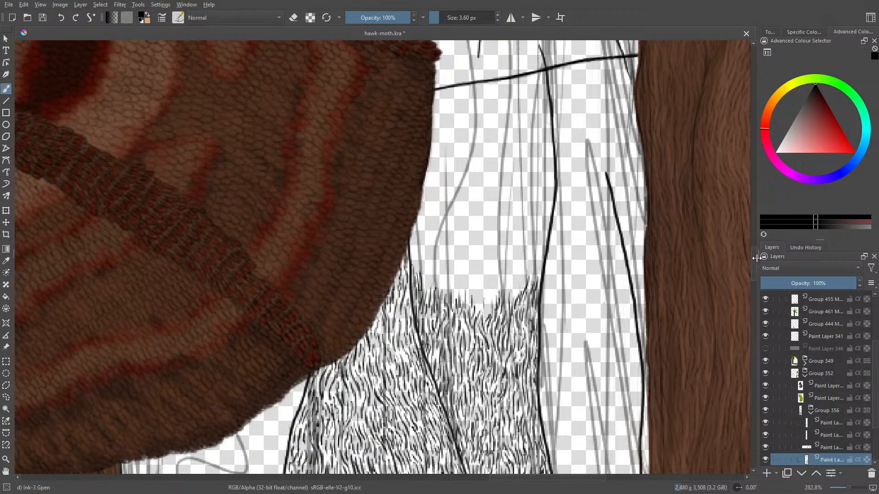
{"action": "mouse_move", "coordinate": [532, 280]}
{"action": "left_mouse_down"}
{"action": "mouse_move", "coordinate": [540, 260]}
{"action": "mouse_move", "coordinate": [509, 295]}
{"action": "mouse_move", "coordinate": [524, 281]}
{"action": "mouse_move", "coordinate": [530, 239]}
{"action": "mouse_move", "coordinate": [506, 301]}
{"action": "mouse_move", "coordinate": [502, 262]}
{"action": "mouse_move", "coordinate": [509, 264]}
{"action": "mouse_move", "coordinate": [513, 248]}
{"action": "mouse_move", "coordinate": [512, 267]}
{"action": "mouse_move", "coordinate": [503, 250]}
{"action": "left_mouse_up"}
{"action": "left_click_drag", "start_coordinate": [499, 271], "coordinate": [495, 265]}
{"action": "left_click_drag", "start_coordinate": [489, 297], "coordinate": [497, 282]}
{"action": "mouse_move", "coordinate": [486, 306]}
{"action": "left_mouse_down"}
{"action": "mouse_move", "coordinate": [498, 291]}
{"action": "mouse_move", "coordinate": [482, 282]}
{"action": "mouse_move", "coordinate": [481, 269]}
{"action": "mouse_move", "coordinate": [493, 299]}
{"action": "mouse_move", "coordinate": [485, 248]}
{"action": "mouse_move", "coordinate": [494, 241]}
{"action": "left_mouse_up"}
{"action": "mouse_move", "coordinate": [495, 273]}
{"action": "left_mouse_down"}
{"action": "mouse_move", "coordinate": [492, 243]}
{"action": "mouse_move", "coordinate": [473, 276]}
{"action": "mouse_move", "coordinate": [475, 305]}
{"action": "mouse_move", "coordinate": [464, 267]}
{"action": "mouse_move", "coordinate": [479, 246]}
{"action": "left_mouse_up"}
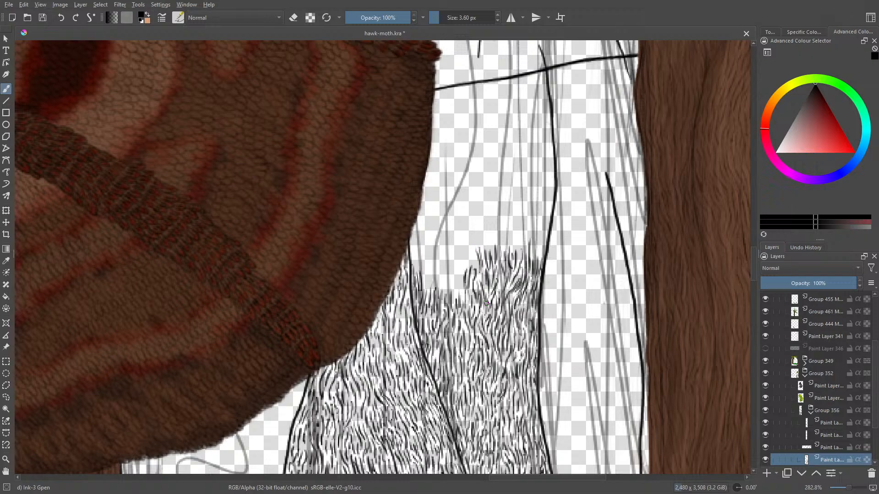
- Carry the new band of bark strokes across to the wing's edge, over the upper end of the wing-side crack line
{"action": "left_click_drag", "start_coordinate": [458, 275], "coordinate": [456, 295]}
{"action": "mouse_move", "coordinate": [454, 293]}
{"action": "left_mouse_down"}
{"action": "mouse_move", "coordinate": [454, 306]}
{"action": "mouse_move", "coordinate": [463, 295]}
{"action": "left_mouse_up"}
{"action": "mouse_move", "coordinate": [462, 264]}
{"action": "left_mouse_down"}
{"action": "mouse_move", "coordinate": [463, 272]}
{"action": "mouse_move", "coordinate": [461, 241]}
{"action": "mouse_move", "coordinate": [477, 283]}
{"action": "mouse_move", "coordinate": [454, 271]}
{"action": "mouse_move", "coordinate": [450, 295]}
{"action": "mouse_move", "coordinate": [456, 275]}
{"action": "left_mouse_up"}
{"action": "mouse_move", "coordinate": [459, 242]}
{"action": "left_mouse_down"}
{"action": "mouse_move", "coordinate": [457, 251]}
{"action": "mouse_move", "coordinate": [453, 233]}
{"action": "mouse_move", "coordinate": [445, 272]}
{"action": "left_mouse_up"}
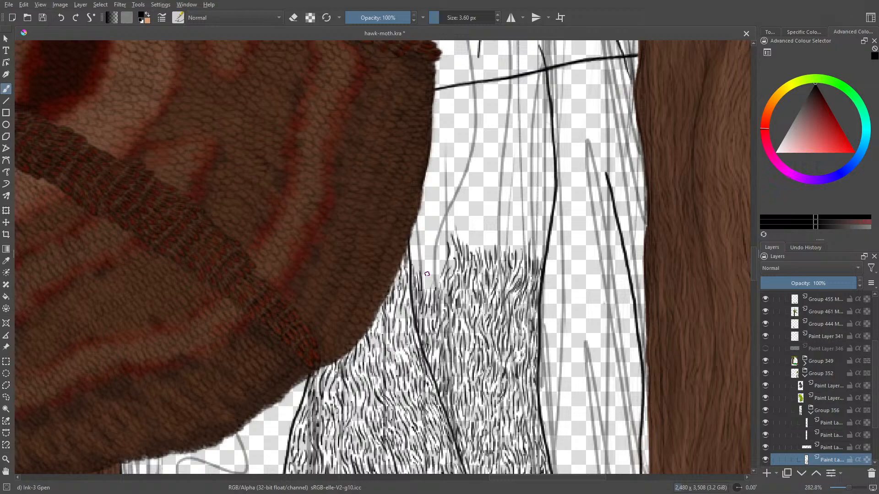
{"action": "mouse_move", "coordinate": [433, 291]}
{"action": "left_mouse_down"}
{"action": "mouse_move", "coordinate": [441, 242]}
{"action": "mouse_move", "coordinate": [433, 231]}
{"action": "left_mouse_up"}
{"action": "mouse_move", "coordinate": [431, 264]}
{"action": "left_mouse_down"}
{"action": "mouse_move", "coordinate": [430, 236]}
{"action": "mouse_move", "coordinate": [426, 241]}
{"action": "left_mouse_up"}
{"action": "left_click_drag", "start_coordinate": [428, 272], "coordinate": [414, 255]}
{"action": "left_click_drag", "start_coordinate": [414, 267], "coordinate": [413, 236]}
{"action": "left_click_drag", "start_coordinate": [412, 247], "coordinate": [413, 232]}
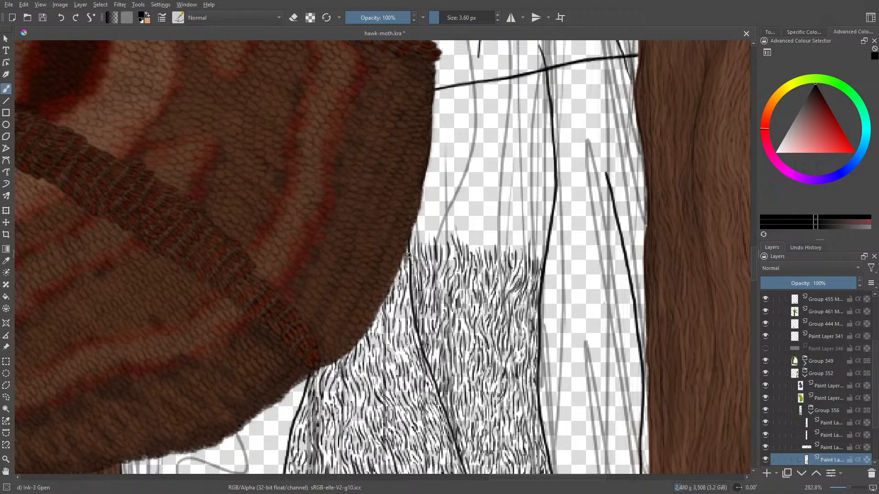
- Draw a further row of bark strokes from mid-strip to the central crack line, rising to a peak in the middle
{"action": "left_click_drag", "start_coordinate": [445, 254], "coordinate": [443, 233]}
{"action": "mouse_move", "coordinate": [445, 242]}
{"action": "left_mouse_down"}
{"action": "mouse_move", "coordinate": [444, 222]}
{"action": "mouse_move", "coordinate": [448, 271]}
{"action": "mouse_move", "coordinate": [449, 226]}
{"action": "mouse_move", "coordinate": [461, 241]}
{"action": "mouse_move", "coordinate": [460, 221]}
{"action": "mouse_move", "coordinate": [466, 238]}
{"action": "mouse_move", "coordinate": [468, 229]}
{"action": "mouse_move", "coordinate": [465, 251]}
{"action": "mouse_move", "coordinate": [470, 237]}
{"action": "mouse_move", "coordinate": [476, 256]}
{"action": "mouse_move", "coordinate": [491, 225]}
{"action": "mouse_move", "coordinate": [487, 216]}
{"action": "mouse_move", "coordinate": [477, 245]}
{"action": "mouse_move", "coordinate": [477, 200]}
{"action": "mouse_move", "coordinate": [469, 232]}
{"action": "mouse_move", "coordinate": [459, 219]}
{"action": "mouse_move", "coordinate": [465, 224]}
{"action": "mouse_move", "coordinate": [466, 202]}
{"action": "mouse_move", "coordinate": [470, 219]}
{"action": "mouse_move", "coordinate": [466, 184]}
{"action": "mouse_move", "coordinate": [477, 180]}
{"action": "left_mouse_up"}
{"action": "mouse_move", "coordinate": [480, 212]}
{"action": "left_mouse_down"}
{"action": "mouse_move", "coordinate": [476, 231]}
{"action": "mouse_move", "coordinate": [483, 206]}
{"action": "left_mouse_up"}
{"action": "mouse_move", "coordinate": [490, 231]}
{"action": "left_mouse_down"}
{"action": "mouse_move", "coordinate": [488, 206]}
{"action": "mouse_move", "coordinate": [490, 235]}
{"action": "mouse_move", "coordinate": [498, 223]}
{"action": "left_mouse_up"}
{"action": "mouse_move", "coordinate": [502, 257]}
{"action": "left_mouse_down"}
{"action": "mouse_move", "coordinate": [506, 232]}
{"action": "mouse_move", "coordinate": [509, 240]}
{"action": "mouse_move", "coordinate": [525, 234]}
{"action": "mouse_move", "coordinate": [515, 241]}
{"action": "mouse_move", "coordinate": [519, 255]}
{"action": "mouse_move", "coordinate": [513, 240]}
{"action": "mouse_move", "coordinate": [513, 256]}
{"action": "mouse_move", "coordinate": [524, 236]}
{"action": "left_mouse_up"}
{"action": "mouse_move", "coordinate": [529, 225]}
{"action": "left_mouse_down"}
{"action": "mouse_move", "coordinate": [527, 251]}
{"action": "mouse_move", "coordinate": [537, 236]}
{"action": "mouse_move", "coordinate": [533, 254]}
{"action": "mouse_move", "coordinate": [541, 232]}
{"action": "left_mouse_up"}
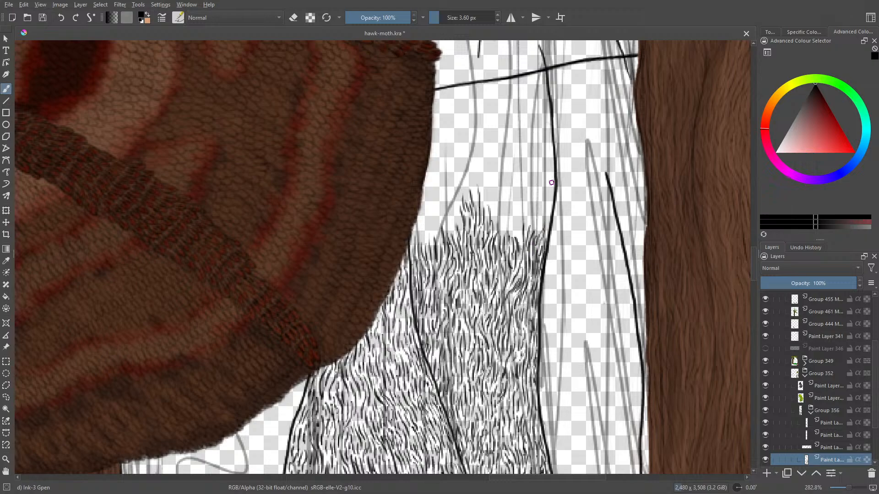
- Fill the space between the middle peak of grain and the wing's edge with bark strokes
{"action": "mouse_move", "coordinate": [413, 250]}
{"action": "left_mouse_down"}
{"action": "mouse_move", "coordinate": [413, 227]}
{"action": "mouse_move", "coordinate": [424, 244]}
{"action": "mouse_move", "coordinate": [423, 230]}
{"action": "mouse_move", "coordinate": [422, 239]}
{"action": "mouse_move", "coordinate": [433, 227]}
{"action": "mouse_move", "coordinate": [428, 247]}
{"action": "mouse_move", "coordinate": [430, 223]}
{"action": "mouse_move", "coordinate": [433, 247]}
{"action": "mouse_move", "coordinate": [455, 213]}
{"action": "mouse_move", "coordinate": [460, 228]}
{"action": "mouse_move", "coordinate": [448, 173]}
{"action": "mouse_move", "coordinate": [451, 184]}
{"action": "mouse_move", "coordinate": [457, 164]}
{"action": "left_mouse_up"}
{"action": "mouse_move", "coordinate": [458, 207]}
{"action": "left_mouse_down"}
{"action": "mouse_move", "coordinate": [462, 171]}
{"action": "mouse_move", "coordinate": [465, 200]}
{"action": "mouse_move", "coordinate": [473, 184]}
{"action": "left_mouse_up"}
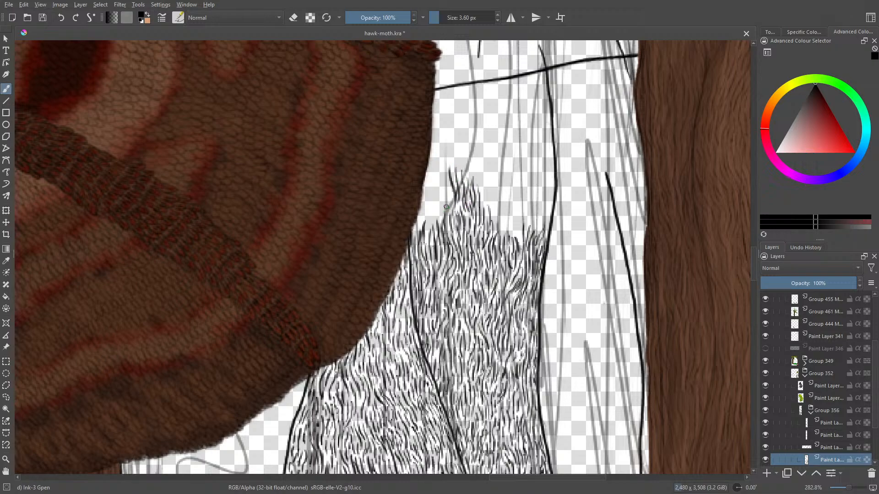
{"action": "mouse_move", "coordinate": [446, 214]}
{"action": "left_mouse_down"}
{"action": "mouse_move", "coordinate": [441, 196]}
{"action": "mouse_move", "coordinate": [440, 208]}
{"action": "mouse_move", "coordinate": [421, 213]}
{"action": "left_mouse_up"}
{"action": "left_click_drag", "start_coordinate": [410, 251], "coordinate": [416, 231]}
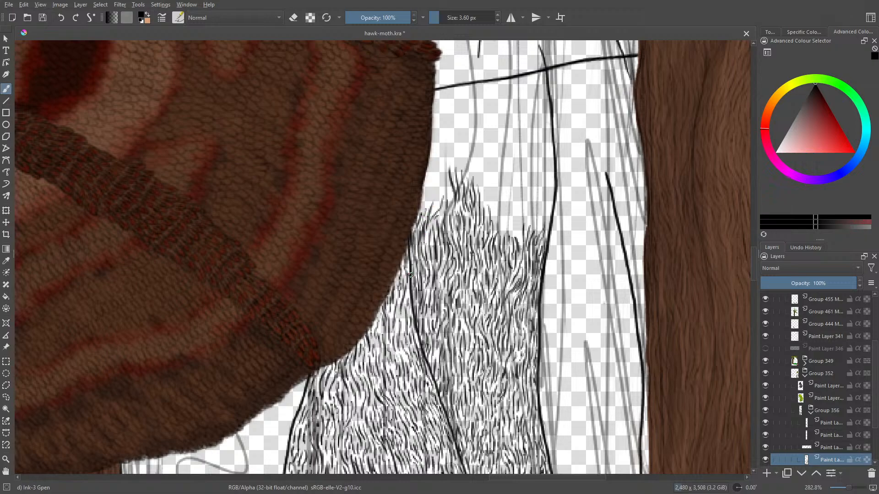
- Run bark strokes up the wing-facing side of the central crack line, following its bend
{"action": "mouse_move", "coordinate": [754, 259]}
{"action": "left_mouse_down"}
{"action": "mouse_move", "coordinate": [754, 275]}
{"action": "mouse_move", "coordinate": [750, 254]}
{"action": "left_mouse_up"}
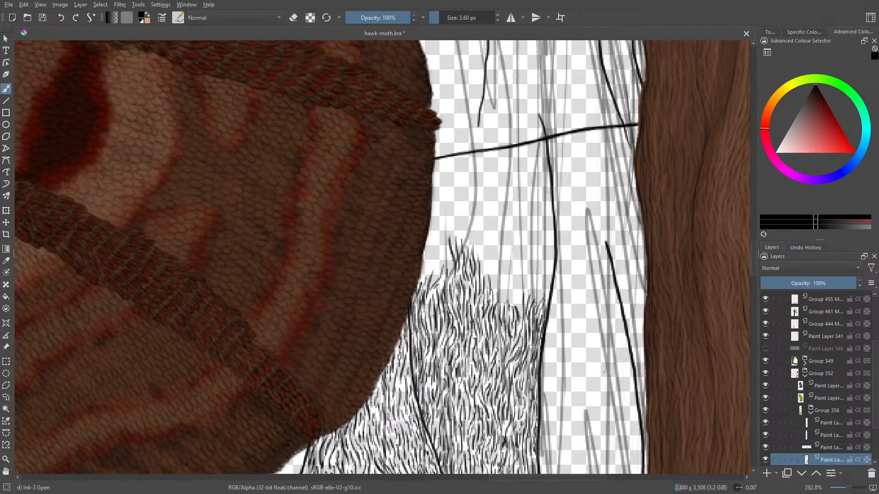
{"action": "mouse_move", "coordinate": [537, 302]}
{"action": "left_mouse_down"}
{"action": "mouse_move", "coordinate": [550, 233]}
{"action": "mouse_move", "coordinate": [543, 269]}
{"action": "left_mouse_up"}
{"action": "left_click_drag", "start_coordinate": [542, 261], "coordinate": [533, 290]}
{"action": "left_click_drag", "start_coordinate": [538, 283], "coordinate": [535, 295]}
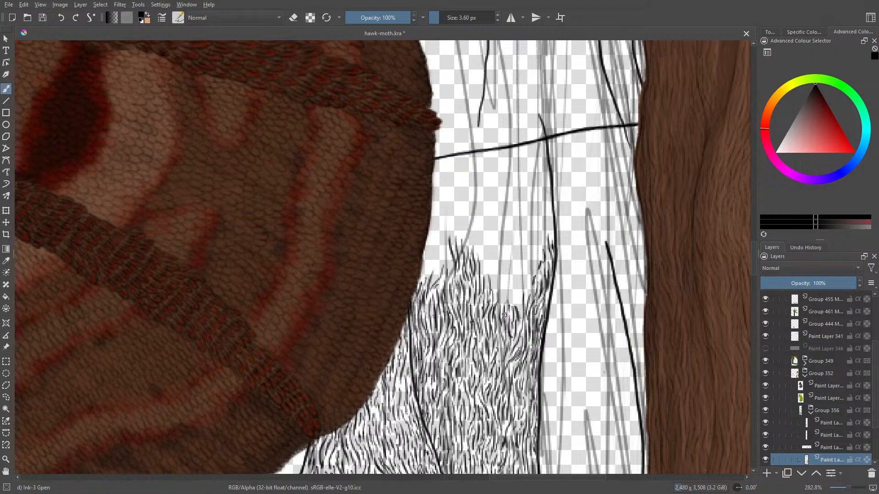
{"action": "mouse_move", "coordinate": [517, 300]}
{"action": "left_mouse_down"}
{"action": "mouse_move", "coordinate": [518, 275]}
{"action": "mouse_move", "coordinate": [530, 273]}
{"action": "mouse_move", "coordinate": [548, 215]}
{"action": "left_mouse_up"}
{"action": "left_click_drag", "start_coordinate": [553, 245], "coordinate": [550, 204]}
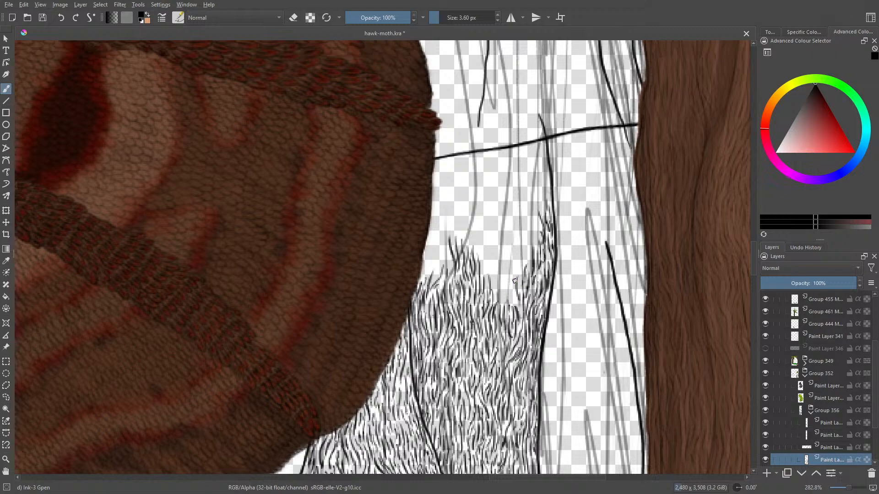
- Fill the hollow between the middle peak and the strokes along the central crack line with bark grain
{"action": "mouse_move", "coordinate": [515, 305]}
{"action": "left_mouse_down"}
{"action": "mouse_move", "coordinate": [516, 269]}
{"action": "mouse_move", "coordinate": [496, 301]}
{"action": "mouse_move", "coordinate": [499, 270]}
{"action": "mouse_move", "coordinate": [504, 285]}
{"action": "mouse_move", "coordinate": [510, 262]}
{"action": "mouse_move", "coordinate": [515, 274]}
{"action": "mouse_move", "coordinate": [531, 242]}
{"action": "left_mouse_up"}
{"action": "mouse_move", "coordinate": [524, 279]}
{"action": "left_mouse_down"}
{"action": "mouse_move", "coordinate": [521, 251]}
{"action": "mouse_move", "coordinate": [528, 224]}
{"action": "mouse_move", "coordinate": [535, 244]}
{"action": "mouse_move", "coordinate": [537, 218]}
{"action": "left_mouse_up"}
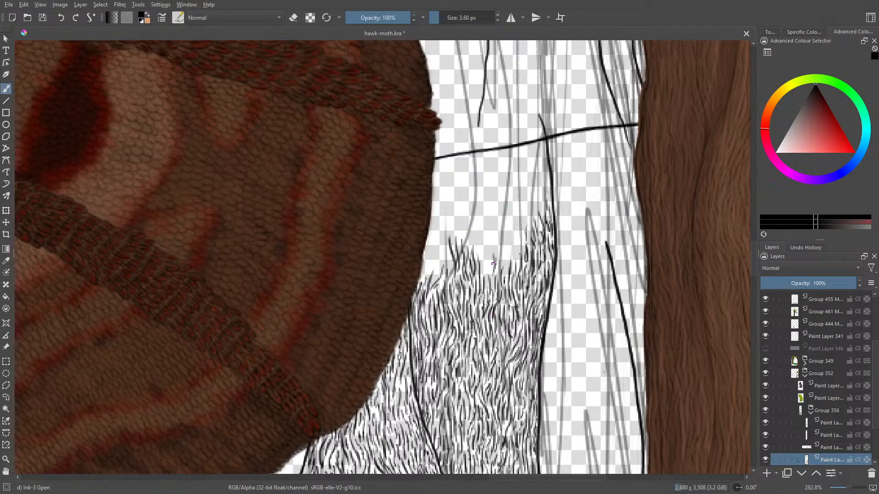
{"action": "left_click_drag", "start_coordinate": [493, 264], "coordinate": [494, 281]}
{"action": "mouse_move", "coordinate": [514, 239]}
{"action": "left_mouse_down"}
{"action": "mouse_move", "coordinate": [518, 261]}
{"action": "mouse_move", "coordinate": [520, 239]}
{"action": "left_mouse_up"}
{"action": "mouse_move", "coordinate": [523, 218]}
{"action": "left_mouse_down"}
{"action": "mouse_move", "coordinate": [522, 237]}
{"action": "mouse_move", "coordinate": [526, 232]}
{"action": "left_mouse_up"}
{"action": "left_click_drag", "start_coordinate": [532, 222], "coordinate": [529, 236]}
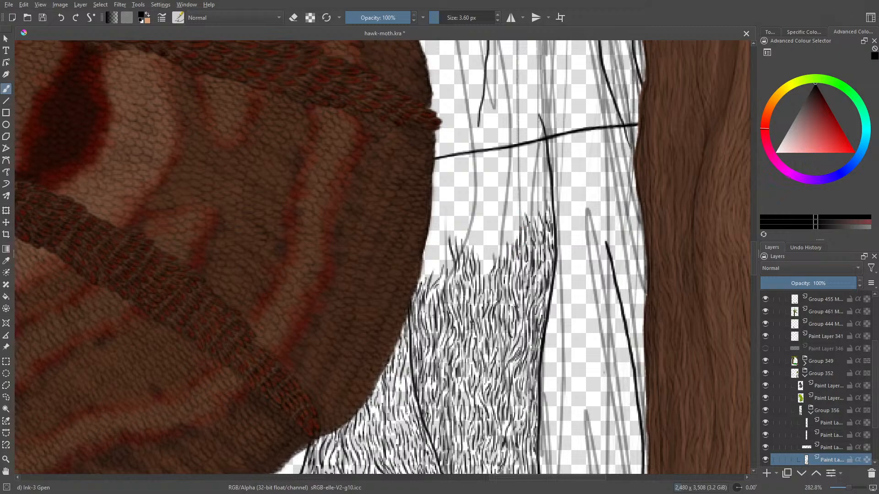
- Extend the bark strokes along the central crack line towards the horizontal line, sloping the grain down to mid-strip
{"action": "mouse_move", "coordinate": [524, 197]}
{"action": "left_mouse_down"}
{"action": "mouse_move", "coordinate": [526, 223]}
{"action": "mouse_move", "coordinate": [548, 205]}
{"action": "left_mouse_up"}
{"action": "mouse_move", "coordinate": [547, 170]}
{"action": "left_mouse_down"}
{"action": "mouse_move", "coordinate": [545, 188]}
{"action": "mouse_move", "coordinate": [539, 179]}
{"action": "left_mouse_up"}
{"action": "left_click_drag", "start_coordinate": [538, 175], "coordinate": [519, 227]}
{"action": "left_click_drag", "start_coordinate": [517, 214], "coordinate": [508, 240]}
{"action": "left_click_drag", "start_coordinate": [513, 226], "coordinate": [486, 272]}
{"action": "mouse_move", "coordinate": [487, 240]}
{"action": "left_mouse_down"}
{"action": "mouse_move", "coordinate": [479, 271]}
{"action": "mouse_move", "coordinate": [487, 213]}
{"action": "mouse_move", "coordinate": [477, 236]}
{"action": "left_mouse_up"}
{"action": "left_click_drag", "start_coordinate": [479, 251], "coordinate": [473, 226]}
{"action": "left_click_drag", "start_coordinate": [481, 240], "coordinate": [480, 204]}
{"action": "left_click_drag", "start_coordinate": [495, 228], "coordinate": [492, 210]}
{"action": "left_click_drag", "start_coordinate": [492, 244], "coordinate": [500, 194]}
{"action": "mouse_move", "coordinate": [510, 228]}
{"action": "left_mouse_down"}
{"action": "mouse_move", "coordinate": [508, 183]}
{"action": "mouse_move", "coordinate": [514, 195]}
{"action": "left_mouse_up"}
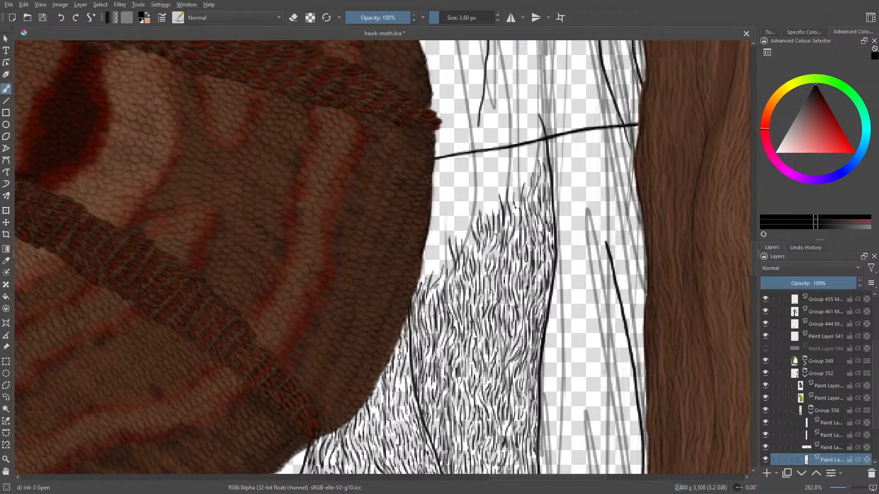
- Raise the bark grain from the wing's edge across the middle of the strip towards the horizontal line
{"action": "left_click_drag", "start_coordinate": [512, 246], "coordinate": [510, 240]}
{"action": "mouse_move", "coordinate": [450, 270]}
{"action": "left_mouse_down"}
{"action": "mouse_move", "coordinate": [445, 231]}
{"action": "mouse_move", "coordinate": [441, 277]}
{"action": "mouse_move", "coordinate": [431, 271]}
{"action": "mouse_move", "coordinate": [435, 229]}
{"action": "mouse_move", "coordinate": [438, 254]}
{"action": "mouse_move", "coordinate": [420, 285]}
{"action": "mouse_move", "coordinate": [426, 262]}
{"action": "mouse_move", "coordinate": [461, 219]}
{"action": "mouse_move", "coordinate": [476, 251]}
{"action": "mouse_move", "coordinate": [471, 215]}
{"action": "mouse_move", "coordinate": [476, 198]}
{"action": "mouse_move", "coordinate": [490, 202]}
{"action": "mouse_move", "coordinate": [489, 193]}
{"action": "mouse_move", "coordinate": [492, 203]}
{"action": "mouse_move", "coordinate": [492, 187]}
{"action": "mouse_move", "coordinate": [501, 220]}
{"action": "left_mouse_up"}
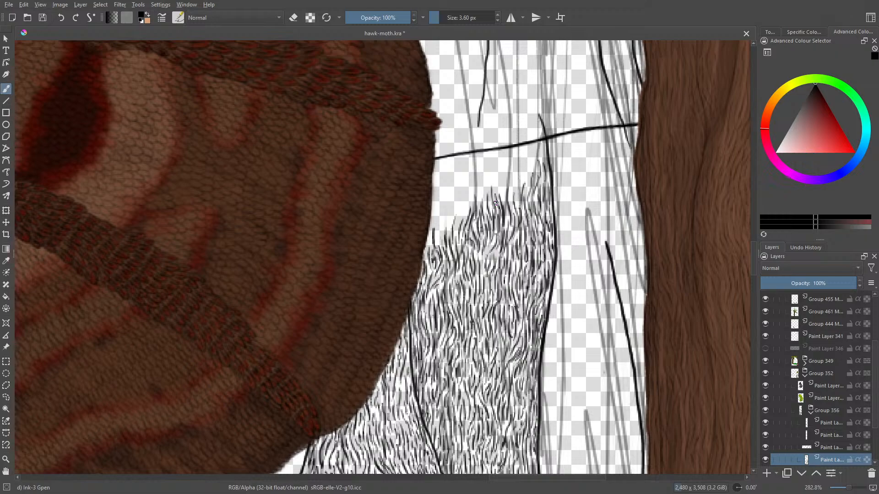
{"action": "mouse_move", "coordinate": [428, 245]}
{"action": "left_mouse_down"}
{"action": "mouse_move", "coordinate": [444, 210]}
{"action": "mouse_move", "coordinate": [443, 239]}
{"action": "mouse_move", "coordinate": [451, 214]}
{"action": "left_mouse_up"}
{"action": "mouse_move", "coordinate": [457, 243]}
{"action": "left_mouse_down"}
{"action": "mouse_move", "coordinate": [467, 182]}
{"action": "mouse_move", "coordinate": [474, 202]}
{"action": "mouse_move", "coordinate": [476, 184]}
{"action": "left_mouse_up"}
{"action": "mouse_move", "coordinate": [479, 201]}
{"action": "left_mouse_down"}
{"action": "mouse_move", "coordinate": [477, 185]}
{"action": "mouse_move", "coordinate": [486, 197]}
{"action": "mouse_move", "coordinate": [504, 165]}
{"action": "left_mouse_up"}
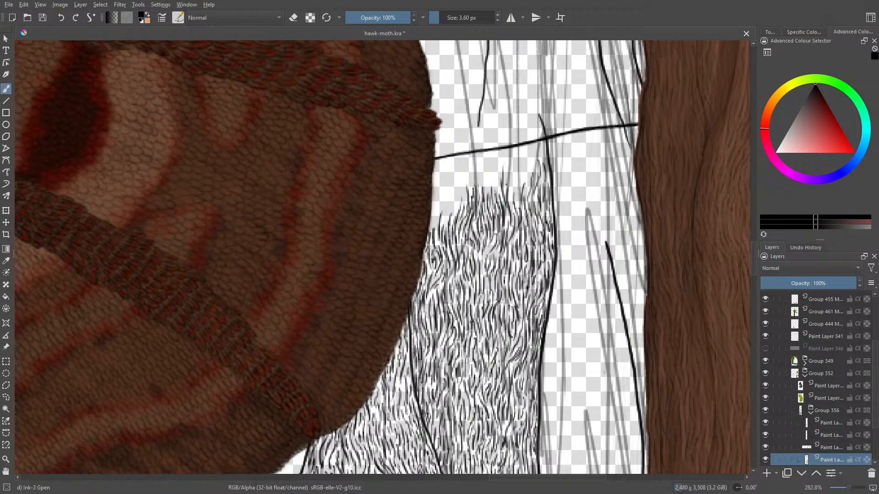
- Run bark strokes up the wing-facing side of the central crack line until they meet the horizontal line
{"action": "mouse_move", "coordinate": [509, 200]}
{"action": "left_mouse_down"}
{"action": "mouse_move", "coordinate": [512, 177]}
{"action": "mouse_move", "coordinate": [505, 183]}
{"action": "mouse_move", "coordinate": [519, 181]}
{"action": "left_mouse_up"}
{"action": "mouse_move", "coordinate": [523, 191]}
{"action": "left_mouse_down"}
{"action": "mouse_move", "coordinate": [520, 175]}
{"action": "mouse_move", "coordinate": [529, 166]}
{"action": "mouse_move", "coordinate": [529, 186]}
{"action": "mouse_move", "coordinate": [536, 156]}
{"action": "left_mouse_up"}
{"action": "left_click_drag", "start_coordinate": [533, 168], "coordinate": [534, 146]}
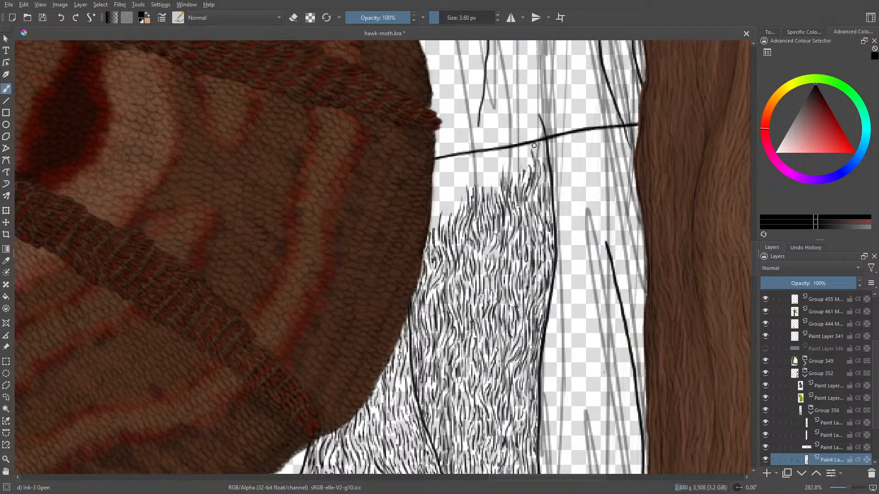
{"action": "left_click_drag", "start_coordinate": [542, 180], "coordinate": [543, 145]}
{"action": "left_click_drag", "start_coordinate": [547, 180], "coordinate": [545, 157]}
{"action": "left_click_drag", "start_coordinate": [549, 197], "coordinate": [547, 178]}
- Fill the remaining gap between the wing's edge and the central crack line with bark grain up to the horizontal line
{"action": "mouse_move", "coordinate": [435, 227]}
{"action": "left_mouse_down"}
{"action": "mouse_move", "coordinate": [434, 193]}
{"action": "mouse_move", "coordinate": [444, 204]}
{"action": "mouse_move", "coordinate": [454, 190]}
{"action": "mouse_move", "coordinate": [456, 210]}
{"action": "left_mouse_up"}
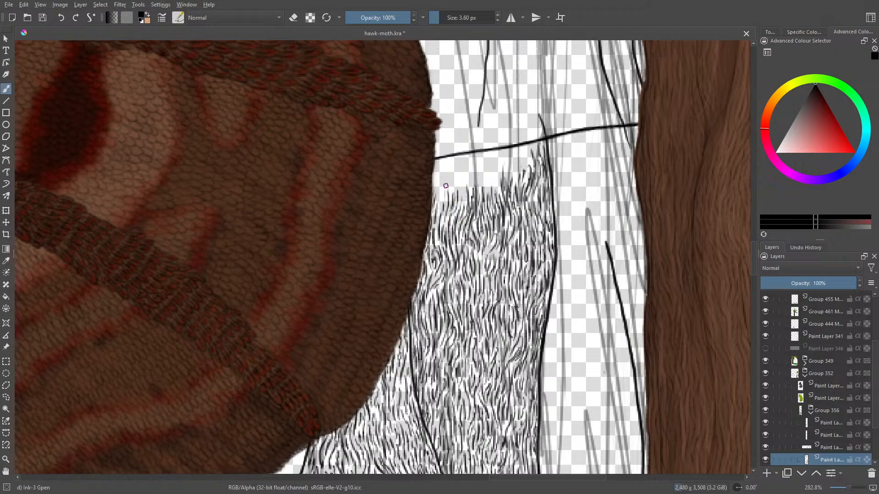
{"action": "mouse_move", "coordinate": [439, 175]}
{"action": "left_mouse_down"}
{"action": "mouse_move", "coordinate": [436, 189]}
{"action": "mouse_move", "coordinate": [443, 175]}
{"action": "mouse_move", "coordinate": [451, 201]}
{"action": "mouse_move", "coordinate": [465, 203]}
{"action": "left_mouse_up"}
{"action": "mouse_move", "coordinate": [459, 176]}
{"action": "left_mouse_down"}
{"action": "mouse_move", "coordinate": [462, 186]}
{"action": "mouse_move", "coordinate": [455, 183]}
{"action": "mouse_move", "coordinate": [467, 181]}
{"action": "mouse_move", "coordinate": [472, 195]}
{"action": "left_mouse_up"}
{"action": "mouse_move", "coordinate": [473, 161]}
{"action": "left_mouse_down"}
{"action": "mouse_move", "coordinate": [480, 195]}
{"action": "mouse_move", "coordinate": [504, 186]}
{"action": "left_mouse_up"}
{"action": "mouse_move", "coordinate": [501, 151]}
{"action": "left_mouse_down"}
{"action": "mouse_move", "coordinate": [516, 179]}
{"action": "mouse_move", "coordinate": [527, 161]}
{"action": "mouse_move", "coordinate": [520, 144]}
{"action": "mouse_move", "coordinate": [514, 160]}
{"action": "mouse_move", "coordinate": [484, 168]}
{"action": "mouse_move", "coordinate": [491, 162]}
{"action": "left_mouse_up"}
{"action": "mouse_move", "coordinate": [493, 159]}
{"action": "left_mouse_down"}
{"action": "mouse_move", "coordinate": [486, 179]}
{"action": "mouse_move", "coordinate": [468, 161]}
{"action": "mouse_move", "coordinate": [457, 181]}
{"action": "left_mouse_up"}
{"action": "left_click_drag", "start_coordinate": [448, 151], "coordinate": [444, 161]}
{"action": "left_click_drag", "start_coordinate": [444, 157], "coordinate": [433, 182]}
{"action": "mouse_move", "coordinate": [437, 141]}
{"action": "left_mouse_down"}
{"action": "mouse_move", "coordinate": [435, 155]}
{"action": "mouse_move", "coordinate": [440, 163]}
{"action": "mouse_move", "coordinate": [446, 157]}
{"action": "left_mouse_up"}
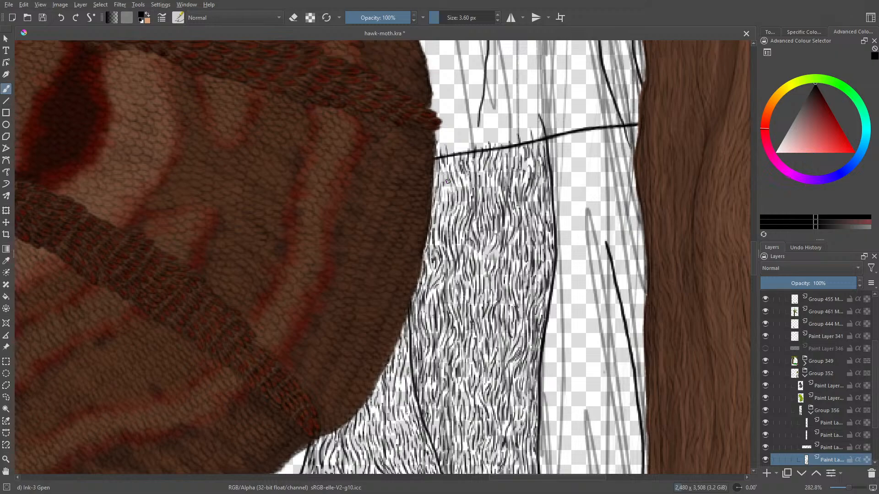
- Extend the bark grain into the base of the bare strip between the central crack line and the brown foreground trunk
{"action": "left_click_drag", "start_coordinate": [752, 261], "coordinate": [752, 276]}
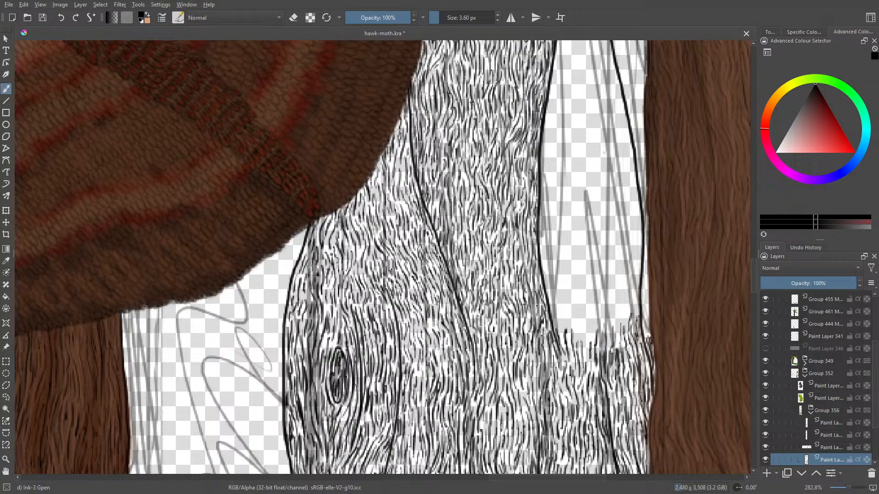
{"action": "mouse_move", "coordinate": [601, 342]}
{"action": "left_mouse_down"}
{"action": "mouse_move", "coordinate": [604, 299]}
{"action": "mouse_move", "coordinate": [609, 336]}
{"action": "mouse_move", "coordinate": [616, 310]}
{"action": "mouse_move", "coordinate": [623, 324]}
{"action": "mouse_move", "coordinate": [629, 313]}
{"action": "mouse_move", "coordinate": [625, 331]}
{"action": "mouse_move", "coordinate": [621, 287]}
{"action": "left_mouse_up"}
{"action": "mouse_move", "coordinate": [623, 296]}
{"action": "left_mouse_down"}
{"action": "mouse_move", "coordinate": [621, 279]}
{"action": "mouse_move", "coordinate": [627, 300]}
{"action": "mouse_move", "coordinate": [637, 295]}
{"action": "left_mouse_up"}
{"action": "left_click_drag", "start_coordinate": [635, 325], "coordinate": [637, 313]}
{"action": "left_click_drag", "start_coordinate": [636, 293], "coordinate": [636, 270]}
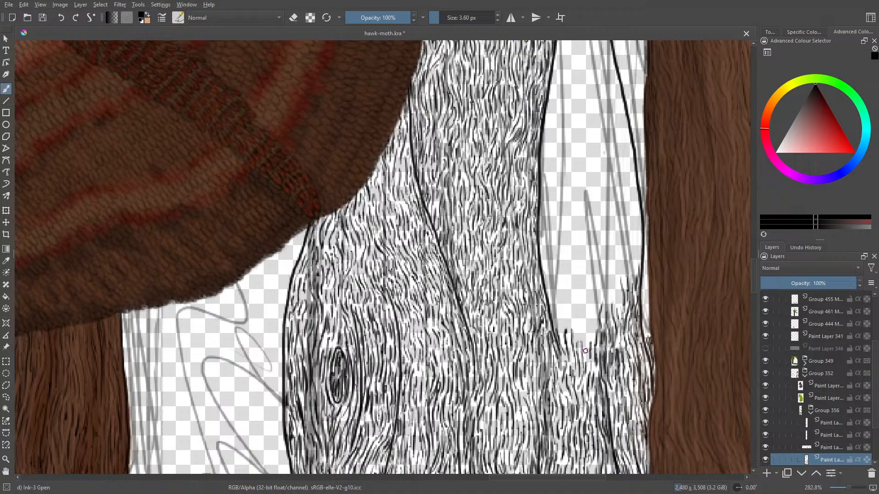
{"action": "mouse_move", "coordinate": [586, 352]}
{"action": "left_mouse_down"}
{"action": "mouse_move", "coordinate": [584, 312]}
{"action": "mouse_move", "coordinate": [590, 316]}
{"action": "mouse_move", "coordinate": [595, 292]}
{"action": "left_mouse_up"}
{"action": "mouse_move", "coordinate": [599, 311]}
{"action": "left_mouse_down"}
{"action": "mouse_move", "coordinate": [592, 280]}
{"action": "mouse_move", "coordinate": [586, 314]}
{"action": "left_mouse_up"}
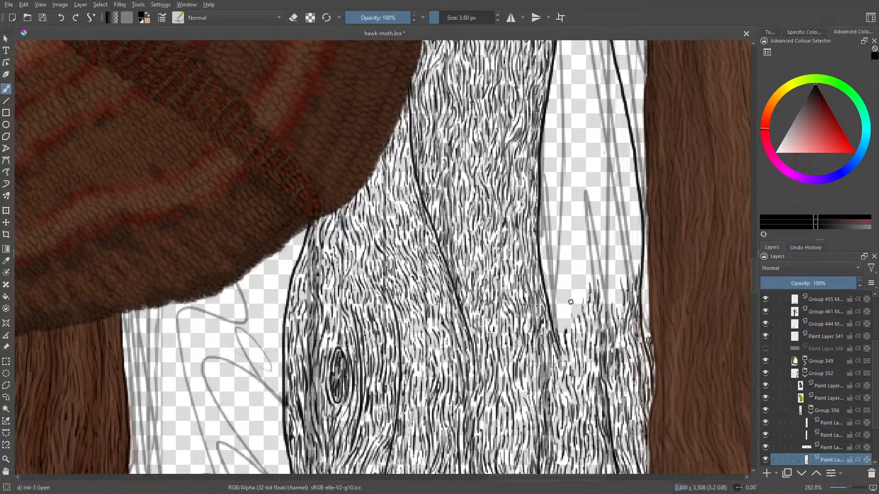
{"action": "mouse_move", "coordinate": [564, 315]}
{"action": "left_mouse_down"}
{"action": "mouse_move", "coordinate": [562, 297]}
{"action": "mouse_move", "coordinate": [561, 340]}
{"action": "mouse_move", "coordinate": [553, 313]}
{"action": "mouse_move", "coordinate": [564, 329]}
{"action": "mouse_move", "coordinate": [576, 273]}
{"action": "mouse_move", "coordinate": [581, 289]}
{"action": "mouse_move", "coordinate": [578, 265]}
{"action": "mouse_move", "coordinate": [568, 301]}
{"action": "mouse_move", "coordinate": [561, 287]}
{"action": "left_mouse_up"}
{"action": "mouse_move", "coordinate": [560, 284]}
{"action": "left_mouse_down"}
{"action": "mouse_move", "coordinate": [548, 306]}
{"action": "mouse_move", "coordinate": [554, 263]}
{"action": "mouse_move", "coordinate": [561, 276]}
{"action": "mouse_move", "coordinate": [563, 262]}
{"action": "mouse_move", "coordinate": [565, 281]}
{"action": "mouse_move", "coordinate": [568, 264]}
{"action": "left_mouse_up"}
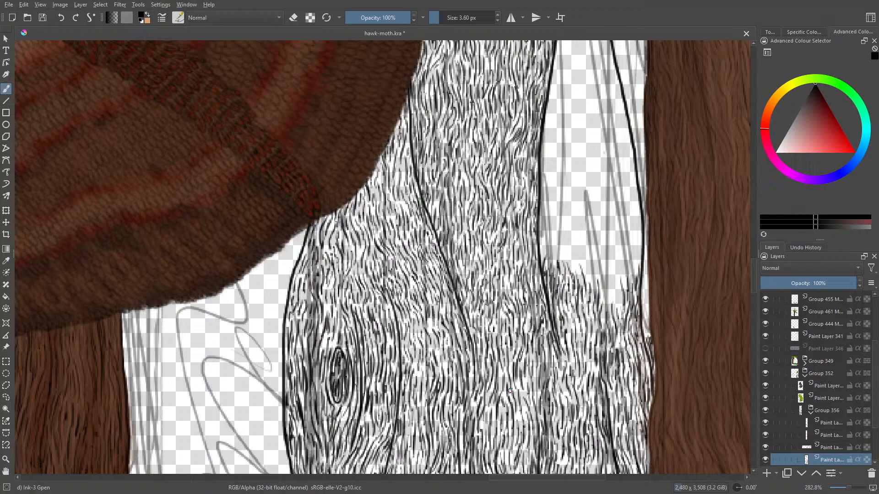
- Examine the inked bark coverage of the whole background trunk from the grass up to the green foliage
{"action": "left_click_drag", "start_coordinate": [848, 488], "coordinate": [843, 492]}
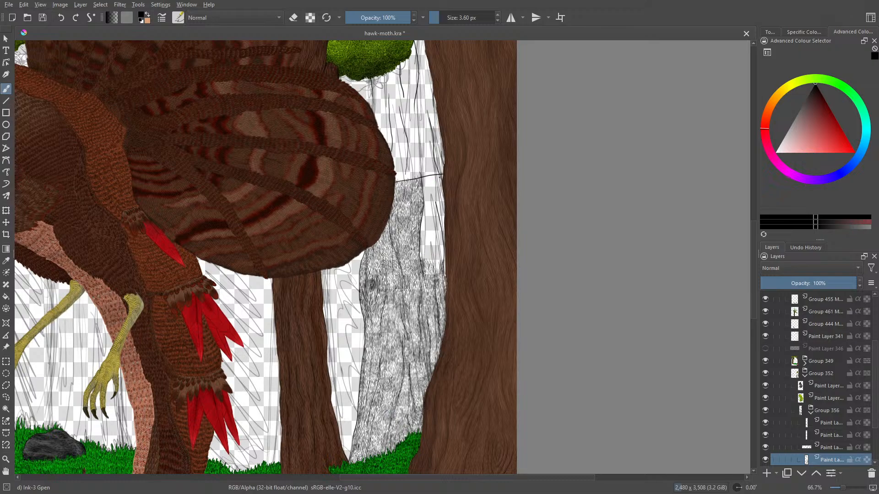
{"action": "left_click_drag", "start_coordinate": [752, 277], "coordinate": [755, 299]}
{"action": "left_click_drag", "start_coordinate": [753, 268], "coordinate": [751, 228]}
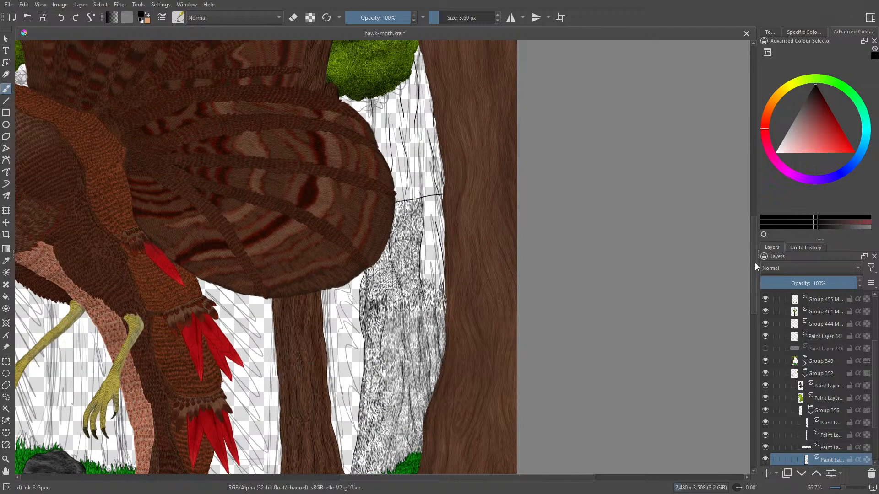
{"action": "left_click_drag", "start_coordinate": [756, 265], "coordinate": [751, 287]}
{"action": "left_click_drag", "start_coordinate": [840, 488], "coordinate": [846, 486]}
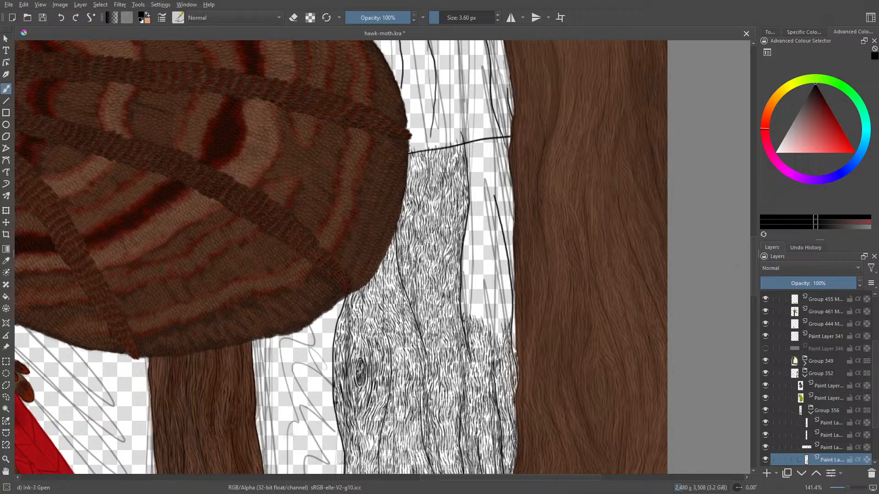
{"action": "left_click_drag", "start_coordinate": [753, 275], "coordinate": [753, 244]}
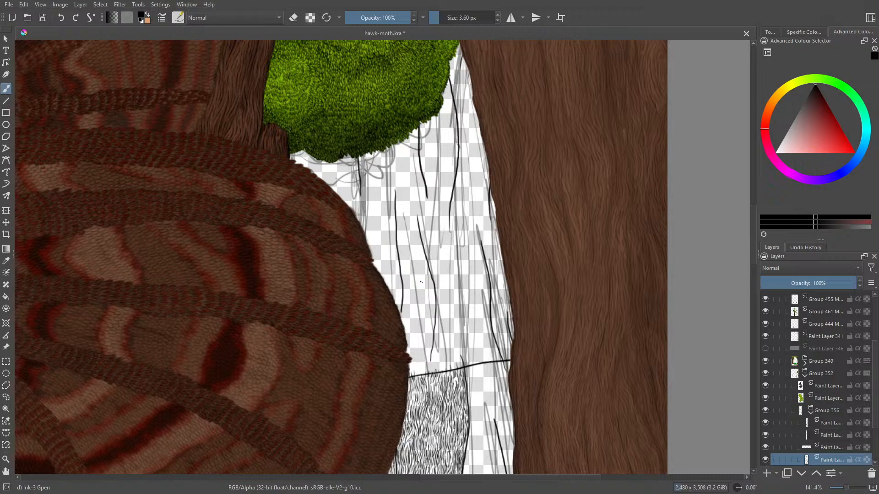
{"action": "mouse_move", "coordinate": [752, 242]}
{"action": "left_mouse_down"}
{"action": "mouse_move", "coordinate": [757, 266]}
{"action": "mouse_move", "coordinate": [756, 246]}
{"action": "left_mouse_up"}
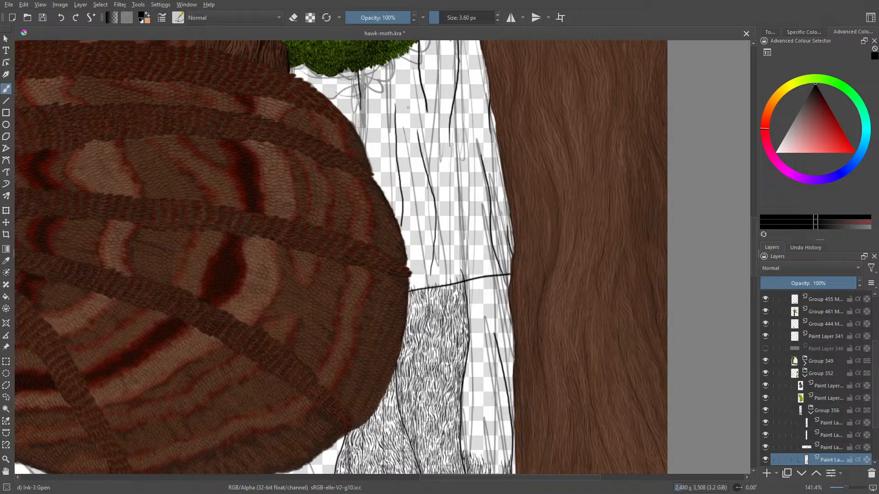
{"action": "mouse_move", "coordinate": [752, 257]}
{"action": "left_mouse_down"}
{"action": "mouse_move", "coordinate": [756, 268]}
{"action": "mouse_move", "coordinate": [760, 262]}
{"action": "left_mouse_up"}
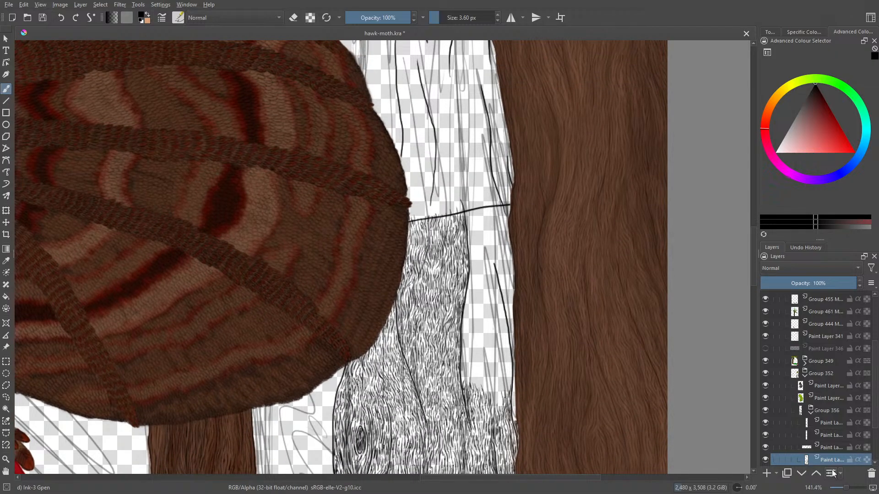
{"action": "left_click_drag", "start_coordinate": [846, 488], "coordinate": [849, 488]}
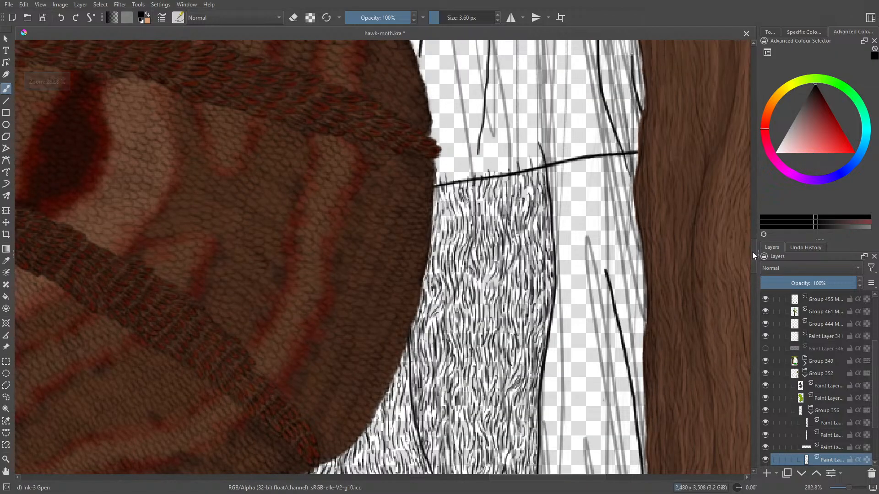
- Fill the low hollow at the base of the outer strip, next to the outer crack line, with bark strokes
{"action": "left_click_drag", "start_coordinate": [752, 252], "coordinate": [754, 262]}
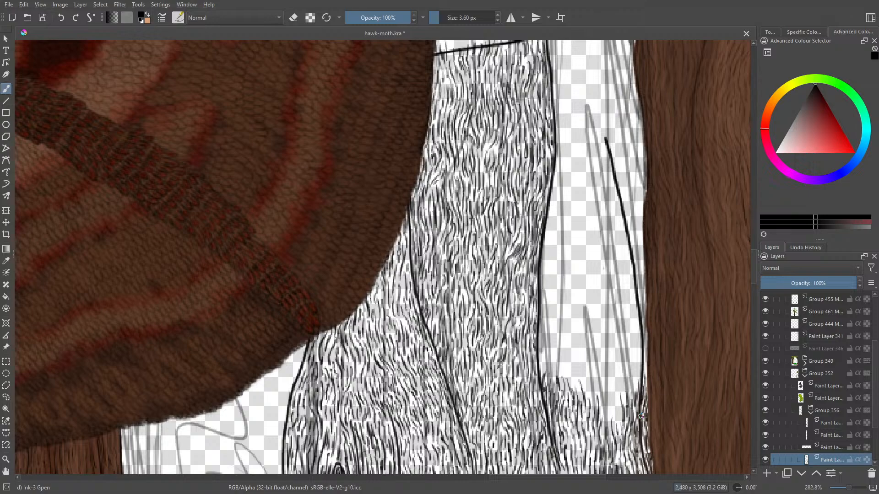
{"action": "mouse_move", "coordinate": [616, 423]}
{"action": "left_mouse_down"}
{"action": "mouse_move", "coordinate": [613, 400]}
{"action": "mouse_move", "coordinate": [618, 406]}
{"action": "mouse_move", "coordinate": [608, 399]}
{"action": "mouse_move", "coordinate": [612, 385]}
{"action": "mouse_move", "coordinate": [613, 393]}
{"action": "mouse_move", "coordinate": [623, 384]}
{"action": "mouse_move", "coordinate": [620, 359]}
{"action": "mouse_move", "coordinate": [605, 379]}
{"action": "mouse_move", "coordinate": [606, 406]}
{"action": "left_mouse_up"}
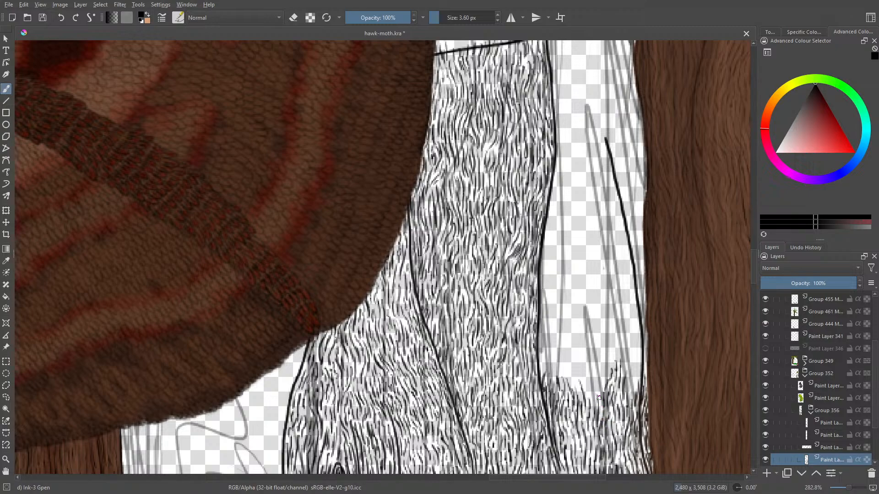
{"action": "mouse_move", "coordinate": [605, 381]}
{"action": "left_mouse_down"}
{"action": "mouse_move", "coordinate": [592, 407]}
{"action": "mouse_move", "coordinate": [591, 395]}
{"action": "mouse_move", "coordinate": [564, 427]}
{"action": "mouse_move", "coordinate": [595, 395]}
{"action": "mouse_move", "coordinate": [591, 385]}
{"action": "mouse_move", "coordinate": [583, 390]}
{"action": "mouse_move", "coordinate": [588, 380]}
{"action": "mouse_move", "coordinate": [586, 397]}
{"action": "mouse_move", "coordinate": [593, 366]}
{"action": "left_mouse_up"}
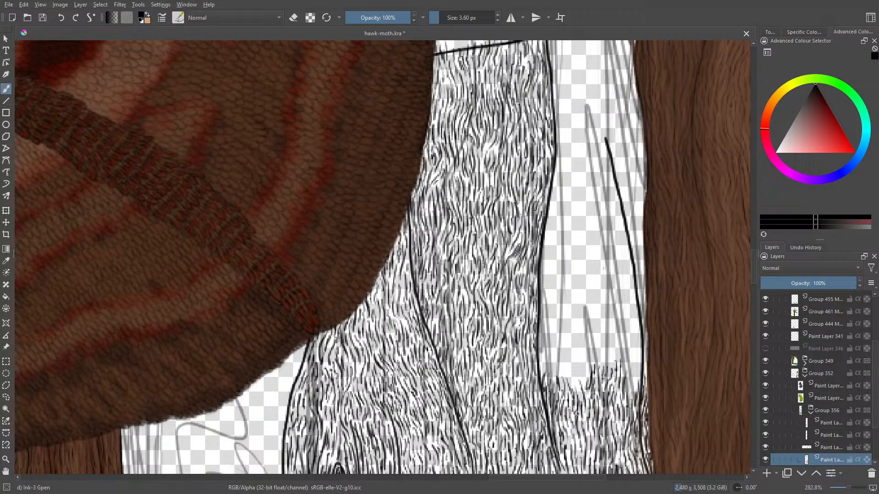
{"action": "mouse_move", "coordinate": [613, 340]}
{"action": "left_mouse_down"}
{"action": "mouse_move", "coordinate": [617, 297]}
{"action": "mouse_move", "coordinate": [585, 229]}
{"action": "left_mouse_up"}
{"action": "mouse_move", "coordinate": [604, 247]}
{"action": "left_mouse_down"}
{"action": "mouse_move", "coordinate": [585, 189]}
{"action": "mouse_move", "coordinate": [603, 243]}
{"action": "mouse_move", "coordinate": [611, 340]}
{"action": "left_mouse_up"}
{"action": "key", "text": "slash"}
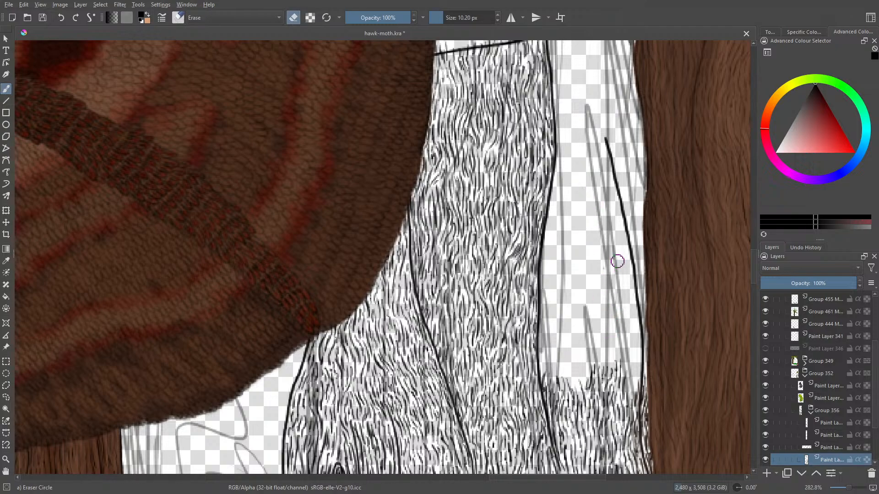
{"action": "key", "text": "slash"}
- Draw a narrow column of bark strokes up the wing-facing side of the outer crack line
{"action": "left_click_drag", "start_coordinate": [630, 395], "coordinate": [634, 360]}
{"action": "mouse_move", "coordinate": [635, 386]}
{"action": "left_mouse_down"}
{"action": "mouse_move", "coordinate": [642, 355]}
{"action": "mouse_move", "coordinate": [637, 336]}
{"action": "mouse_move", "coordinate": [630, 369]}
{"action": "mouse_move", "coordinate": [627, 339]}
{"action": "mouse_move", "coordinate": [638, 318]}
{"action": "left_mouse_up"}
{"action": "mouse_move", "coordinate": [639, 359]}
{"action": "left_mouse_down"}
{"action": "mouse_move", "coordinate": [638, 342]}
{"action": "mouse_move", "coordinate": [638, 356]}
{"action": "left_mouse_up"}
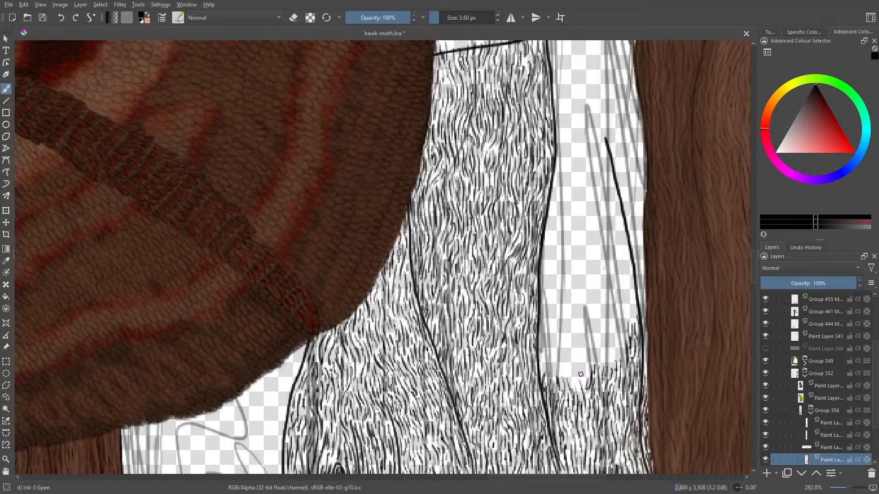
- Build a peak of bark strokes mid-strip and fill the hollow between it and the outer crack line
{"action": "mouse_move", "coordinate": [580, 381]}
{"action": "left_mouse_down"}
{"action": "mouse_move", "coordinate": [588, 333]}
{"action": "mouse_move", "coordinate": [590, 361]}
{"action": "mouse_move", "coordinate": [602, 334]}
{"action": "mouse_move", "coordinate": [599, 322]}
{"action": "mouse_move", "coordinate": [597, 351]}
{"action": "left_mouse_up"}
{"action": "mouse_move", "coordinate": [593, 324]}
{"action": "left_mouse_down"}
{"action": "mouse_move", "coordinate": [597, 363]}
{"action": "mouse_move", "coordinate": [607, 321]}
{"action": "left_mouse_up"}
{"action": "left_click_drag", "start_coordinate": [609, 351], "coordinate": [608, 328]}
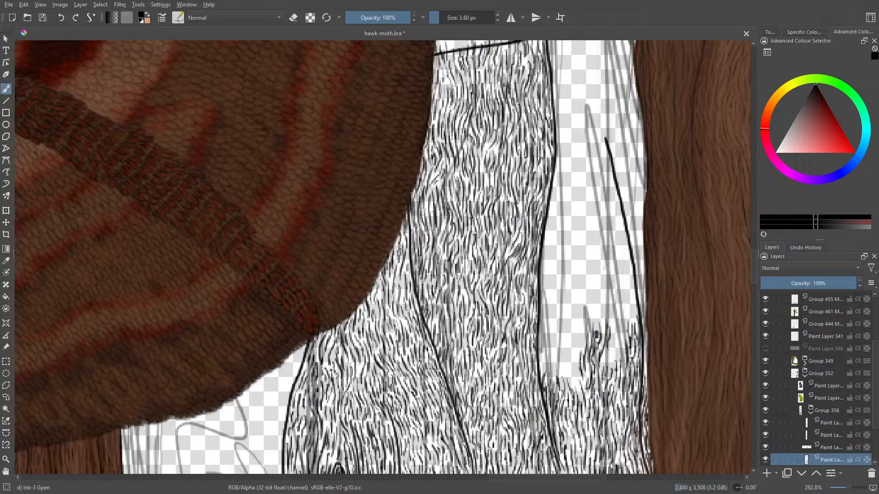
{"action": "mouse_move", "coordinate": [606, 371]}
{"action": "left_mouse_down"}
{"action": "mouse_move", "coordinate": [618, 339]}
{"action": "mouse_move", "coordinate": [620, 366]}
{"action": "left_mouse_up"}
{"action": "mouse_move", "coordinate": [623, 344]}
{"action": "left_mouse_down"}
{"action": "mouse_move", "coordinate": [621, 371]}
{"action": "mouse_move", "coordinate": [602, 364]}
{"action": "left_mouse_up"}
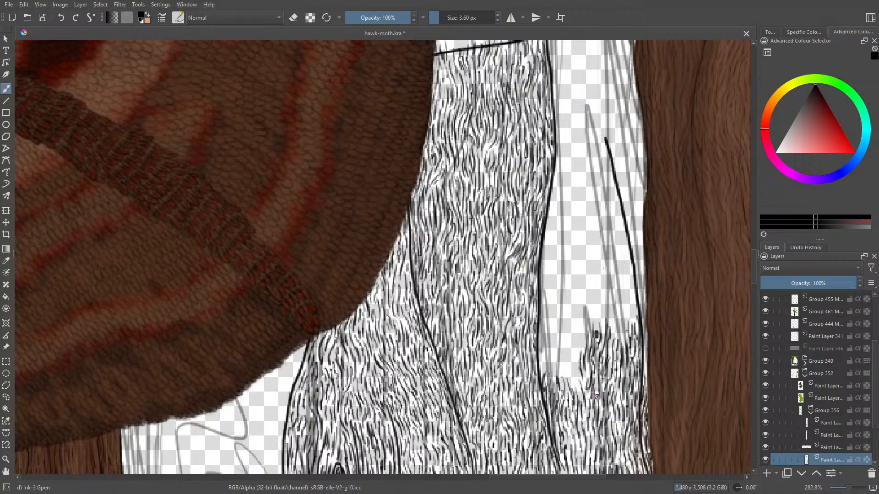
- Fill the hollow between the mid-strip peak and the central crack line with bark grain
{"action": "mouse_move", "coordinate": [574, 372]}
{"action": "left_mouse_down"}
{"action": "mouse_move", "coordinate": [579, 387]}
{"action": "mouse_move", "coordinate": [576, 352]}
{"action": "left_mouse_up"}
{"action": "mouse_move", "coordinate": [577, 354]}
{"action": "left_mouse_down"}
{"action": "mouse_move", "coordinate": [576, 331]}
{"action": "mouse_move", "coordinate": [582, 338]}
{"action": "mouse_move", "coordinate": [571, 355]}
{"action": "left_mouse_up"}
{"action": "left_click_drag", "start_coordinate": [569, 354], "coordinate": [571, 380]}
{"action": "left_click_drag", "start_coordinate": [571, 380], "coordinate": [564, 377]}
{"action": "left_click_drag", "start_coordinate": [563, 370], "coordinate": [564, 375]}
{"action": "left_click_drag", "start_coordinate": [566, 345], "coordinate": [550, 385]}
{"action": "mouse_move", "coordinate": [551, 374]}
{"action": "left_mouse_down"}
{"action": "mouse_move", "coordinate": [550, 348]}
{"action": "mouse_move", "coordinate": [545, 376]}
{"action": "left_mouse_up"}
- Raise the bark strokes along the outer side of the central crack line and carry them across to the mid-strip peak
{"action": "left_click_drag", "start_coordinate": [544, 368], "coordinate": [540, 338]}
{"action": "mouse_move", "coordinate": [543, 331]}
{"action": "left_mouse_down"}
{"action": "mouse_move", "coordinate": [542, 348]}
{"action": "mouse_move", "coordinate": [544, 320]}
{"action": "left_mouse_up"}
{"action": "left_click_drag", "start_coordinate": [542, 311], "coordinate": [542, 327]}
{"action": "mouse_move", "coordinate": [541, 325]}
{"action": "left_mouse_down"}
{"action": "mouse_move", "coordinate": [550, 363]}
{"action": "mouse_move", "coordinate": [554, 335]}
{"action": "mouse_move", "coordinate": [551, 345]}
{"action": "left_mouse_up"}
{"action": "mouse_move", "coordinate": [551, 312]}
{"action": "left_mouse_down"}
{"action": "mouse_move", "coordinate": [553, 299]}
{"action": "mouse_move", "coordinate": [569, 354]}
{"action": "mouse_move", "coordinate": [572, 345]}
{"action": "left_mouse_up"}
{"action": "left_click_drag", "start_coordinate": [572, 305], "coordinate": [575, 333]}
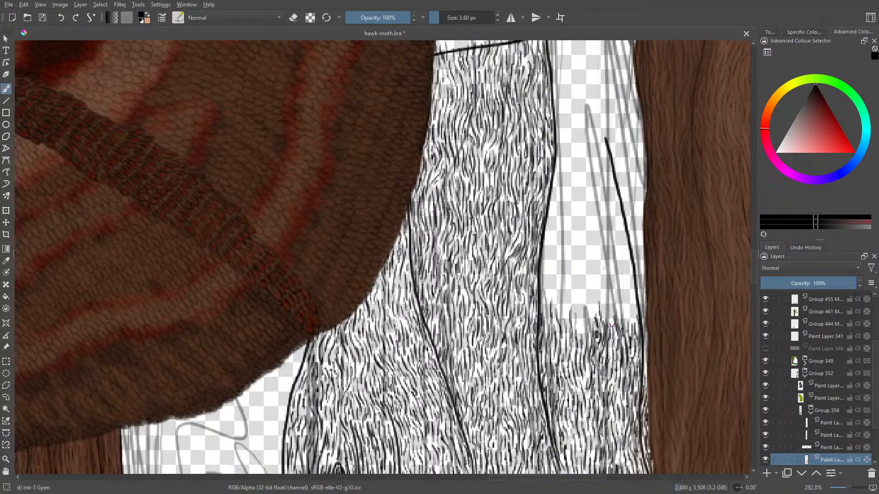
- Add another row of bark strokes between the mid-strip peak and the outer crack line
{"action": "mouse_move", "coordinate": [607, 316]}
{"action": "left_mouse_down"}
{"action": "mouse_move", "coordinate": [611, 280]}
{"action": "mouse_move", "coordinate": [609, 314]}
{"action": "mouse_move", "coordinate": [611, 327]}
{"action": "mouse_move", "coordinate": [615, 301]}
{"action": "mouse_move", "coordinate": [625, 341]}
{"action": "mouse_move", "coordinate": [624, 289]}
{"action": "mouse_move", "coordinate": [623, 305]}
{"action": "left_mouse_up"}
{"action": "left_click_drag", "start_coordinate": [627, 287], "coordinate": [634, 329]}
{"action": "left_click_drag", "start_coordinate": [631, 299], "coordinate": [632, 338]}
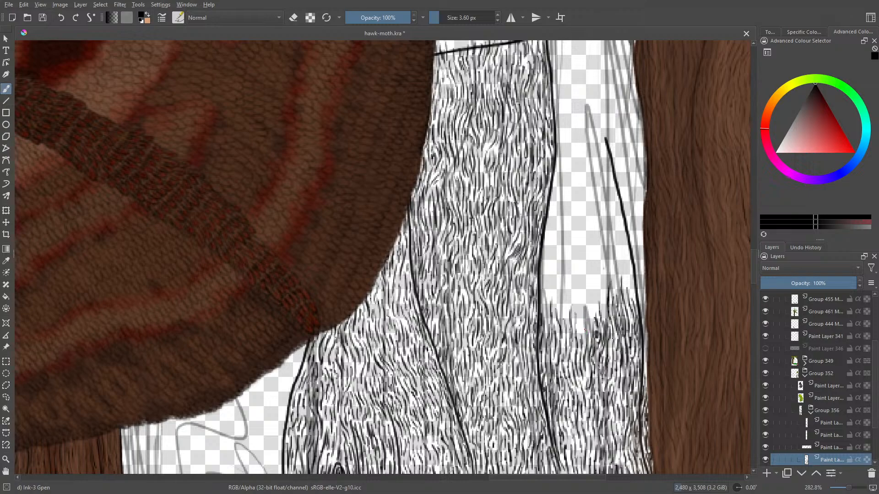
- Level the bark grain across the strip from its middle to the central crack line
{"action": "left_click_drag", "start_coordinate": [585, 329], "coordinate": [580, 297]}
{"action": "mouse_move", "coordinate": [589, 343]}
{"action": "left_mouse_down"}
{"action": "mouse_move", "coordinate": [591, 286]}
{"action": "mouse_move", "coordinate": [595, 314]}
{"action": "mouse_move", "coordinate": [605, 275]}
{"action": "mouse_move", "coordinate": [595, 303]}
{"action": "left_mouse_up"}
{"action": "left_click_drag", "start_coordinate": [596, 280], "coordinate": [592, 293]}
{"action": "mouse_move", "coordinate": [586, 279]}
{"action": "left_mouse_down"}
{"action": "mouse_move", "coordinate": [582, 305]}
{"action": "mouse_move", "coordinate": [574, 298]}
{"action": "mouse_move", "coordinate": [578, 329]}
{"action": "left_mouse_up"}
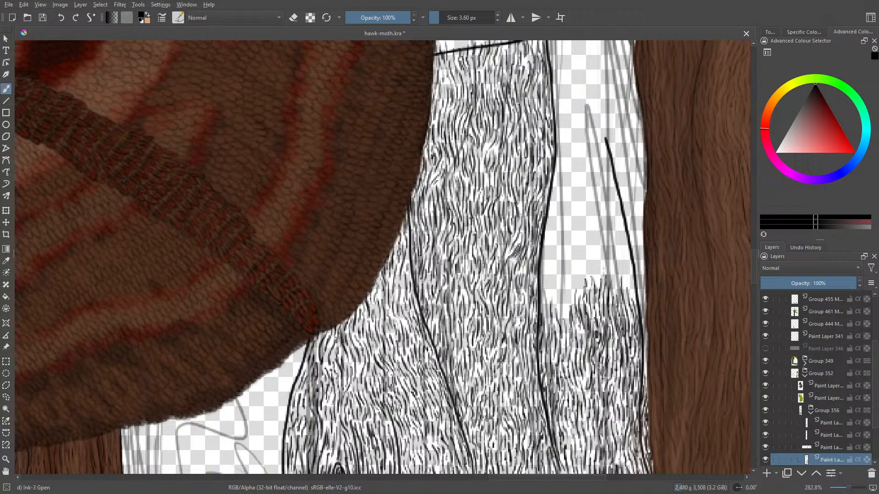
{"action": "mouse_move", "coordinate": [570, 292]}
{"action": "left_mouse_down"}
{"action": "mouse_move", "coordinate": [564, 326]}
{"action": "mouse_move", "coordinate": [558, 282]}
{"action": "mouse_move", "coordinate": [567, 278]}
{"action": "left_mouse_up"}
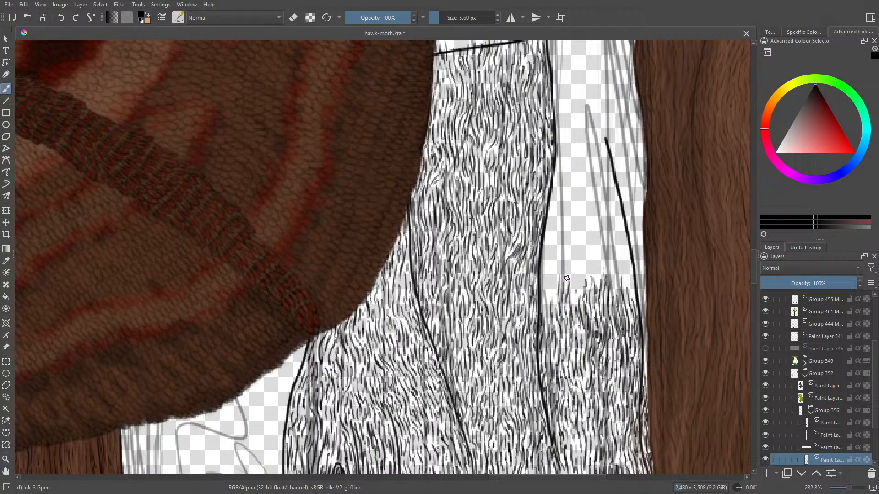
{"action": "mouse_move", "coordinate": [554, 308]}
{"action": "left_mouse_down"}
{"action": "mouse_move", "coordinate": [549, 282]}
{"action": "mouse_move", "coordinate": [542, 306]}
{"action": "mouse_move", "coordinate": [551, 259]}
{"action": "mouse_move", "coordinate": [542, 298]}
{"action": "mouse_move", "coordinate": [543, 269]}
{"action": "left_mouse_up"}
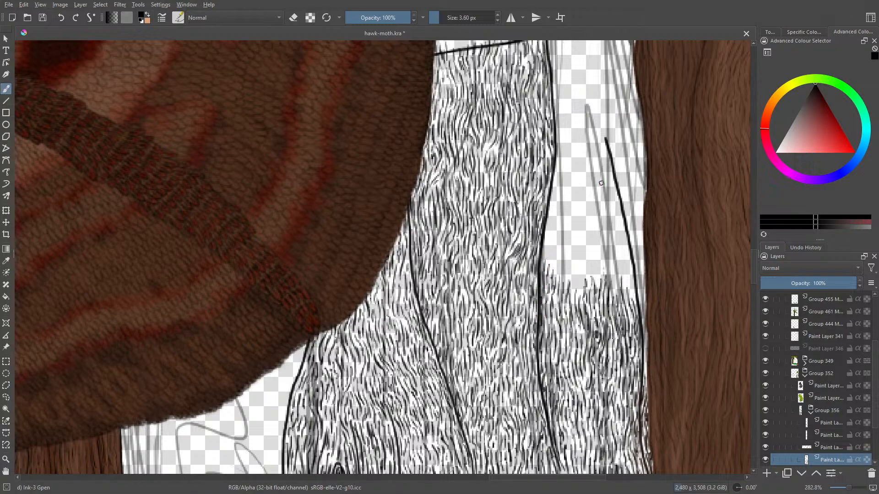
- Build a tall tapering column of bark strokes along the wing-facing side of the outer crack line, towards its tip
{"action": "mouse_move", "coordinate": [633, 296]}
{"action": "left_mouse_down"}
{"action": "mouse_move", "coordinate": [625, 246]}
{"action": "mouse_move", "coordinate": [621, 259]}
{"action": "left_mouse_up"}
{"action": "mouse_move", "coordinate": [616, 292]}
{"action": "left_mouse_down"}
{"action": "mouse_move", "coordinate": [616, 208]}
{"action": "mouse_move", "coordinate": [621, 215]}
{"action": "mouse_move", "coordinate": [609, 178]}
{"action": "left_mouse_up"}
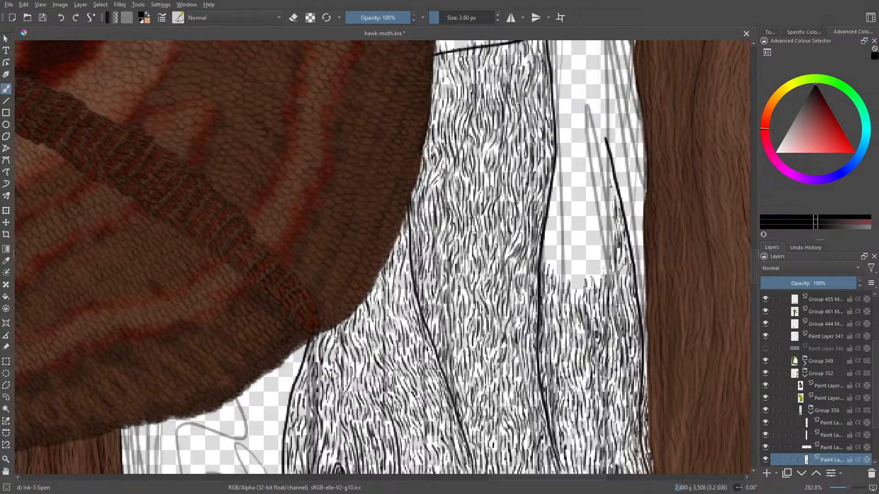
{"action": "left_click_drag", "start_coordinate": [612, 212], "coordinate": [609, 185]}
{"action": "mouse_move", "coordinate": [610, 230]}
{"action": "left_mouse_down"}
{"action": "mouse_move", "coordinate": [606, 211]}
{"action": "mouse_move", "coordinate": [610, 221]}
{"action": "left_mouse_up"}
{"action": "left_click_drag", "start_coordinate": [612, 253], "coordinate": [605, 237]}
{"action": "mouse_move", "coordinate": [607, 256]}
{"action": "left_mouse_down"}
{"action": "mouse_move", "coordinate": [602, 241]}
{"action": "mouse_move", "coordinate": [602, 249]}
{"action": "left_mouse_up"}
{"action": "mouse_move", "coordinate": [607, 274]}
{"action": "left_mouse_down"}
{"action": "mouse_move", "coordinate": [603, 259]}
{"action": "mouse_move", "coordinate": [608, 275]}
{"action": "left_mouse_up"}
{"action": "left_click_drag", "start_coordinate": [609, 287], "coordinate": [598, 251]}
{"action": "mouse_move", "coordinate": [600, 254]}
{"action": "left_mouse_down"}
{"action": "mouse_move", "coordinate": [597, 232]}
{"action": "mouse_move", "coordinate": [603, 237]}
{"action": "mouse_move", "coordinate": [610, 219]}
{"action": "left_mouse_up"}
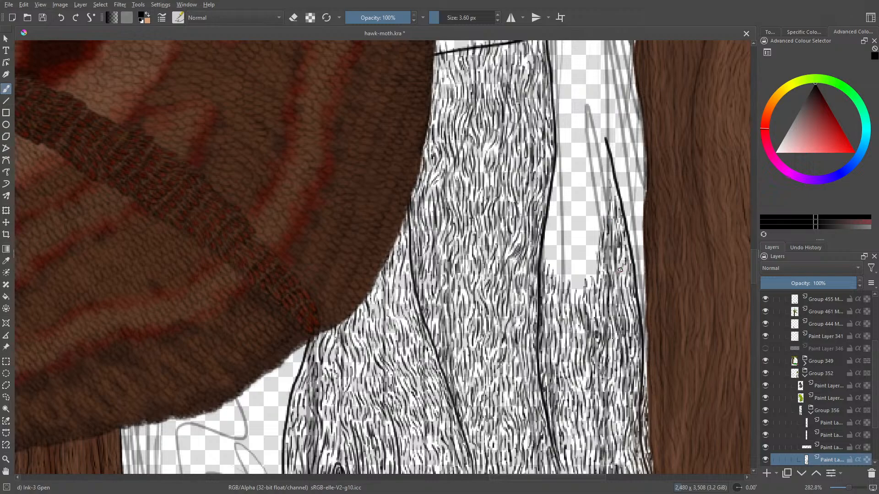
{"action": "left_click_drag", "start_coordinate": [620, 274], "coordinate": [623, 264]}
- Widen the tall column of bark strokes beside the outer crack line towards the middle of the strip
{"action": "scroll", "coordinate": [752, 268], "scroll_direction": "up", "scroll_amount": 3}
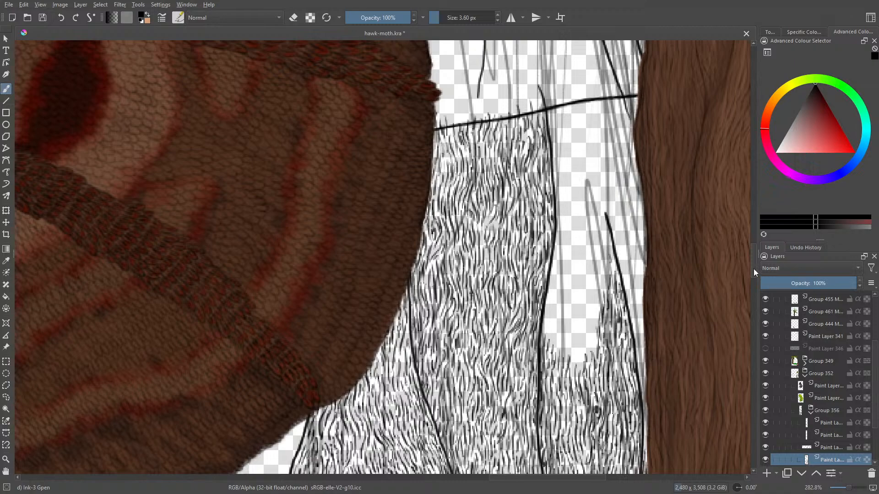
{"action": "mouse_move", "coordinate": [578, 346]}
{"action": "left_mouse_down"}
{"action": "mouse_move", "coordinate": [580, 323]}
{"action": "mouse_move", "coordinate": [591, 347]}
{"action": "mouse_move", "coordinate": [593, 309]}
{"action": "mouse_move", "coordinate": [588, 320]}
{"action": "left_mouse_up"}
{"action": "mouse_move", "coordinate": [586, 342]}
{"action": "left_mouse_down"}
{"action": "mouse_move", "coordinate": [584, 307]}
{"action": "mouse_move", "coordinate": [593, 303]}
{"action": "mouse_move", "coordinate": [585, 297]}
{"action": "left_mouse_up"}
{"action": "left_click_drag", "start_coordinate": [580, 313], "coordinate": [591, 296]}
{"action": "left_click_drag", "start_coordinate": [592, 309], "coordinate": [599, 275]}
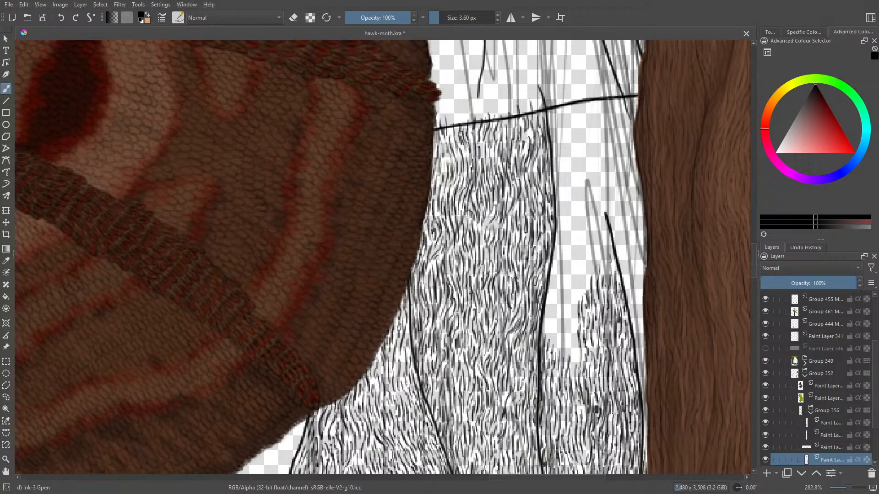
{"action": "mouse_move", "coordinate": [610, 273]}
{"action": "left_mouse_down"}
{"action": "mouse_move", "coordinate": [616, 256]}
{"action": "mouse_move", "coordinate": [619, 266]}
{"action": "left_mouse_up"}
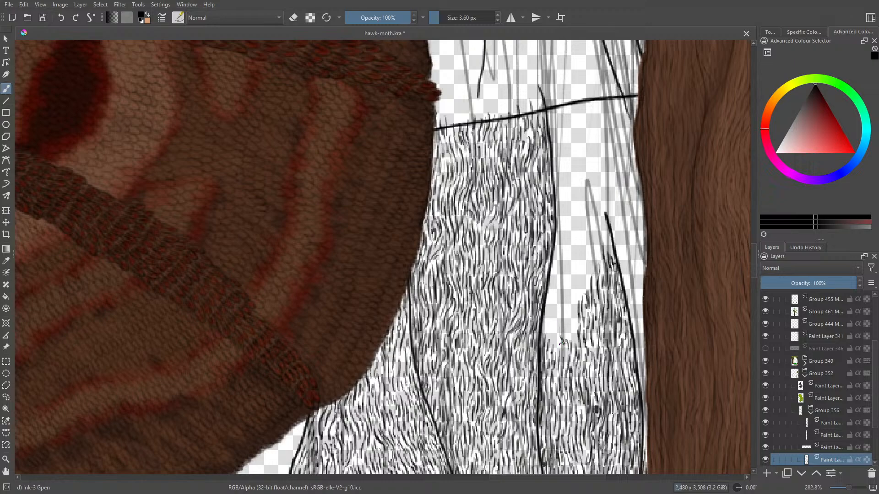
- Fill the bare notch between the central crack line and the tall column with bark grain
{"action": "mouse_move", "coordinate": [558, 339]}
{"action": "left_mouse_down"}
{"action": "mouse_move", "coordinate": [558, 316]}
{"action": "mouse_move", "coordinate": [565, 338]}
{"action": "left_mouse_up"}
{"action": "mouse_move", "coordinate": [561, 318]}
{"action": "left_mouse_down"}
{"action": "mouse_move", "coordinate": [568, 334]}
{"action": "mouse_move", "coordinate": [570, 320]}
{"action": "mouse_move", "coordinate": [572, 348]}
{"action": "mouse_move", "coordinate": [570, 293]}
{"action": "left_mouse_up"}
{"action": "mouse_move", "coordinate": [571, 325]}
{"action": "left_mouse_down"}
{"action": "mouse_move", "coordinate": [563, 308]}
{"action": "mouse_move", "coordinate": [568, 348]}
{"action": "mouse_move", "coordinate": [567, 300]}
{"action": "mouse_move", "coordinate": [555, 293]}
{"action": "mouse_move", "coordinate": [545, 302]}
{"action": "mouse_move", "coordinate": [545, 338]}
{"action": "mouse_move", "coordinate": [551, 288]}
{"action": "left_mouse_up"}
{"action": "mouse_move", "coordinate": [550, 292]}
{"action": "left_mouse_down"}
{"action": "mouse_move", "coordinate": [553, 278]}
{"action": "mouse_move", "coordinate": [546, 302]}
{"action": "mouse_move", "coordinate": [555, 284]}
{"action": "left_mouse_up"}
{"action": "mouse_move", "coordinate": [548, 320]}
{"action": "left_mouse_down"}
{"action": "mouse_move", "coordinate": [567, 263]}
{"action": "mouse_move", "coordinate": [565, 296]}
{"action": "mouse_move", "coordinate": [571, 283]}
{"action": "mouse_move", "coordinate": [577, 316]}
{"action": "mouse_move", "coordinate": [593, 259]}
{"action": "left_mouse_up"}
{"action": "left_click_drag", "start_coordinate": [595, 293], "coordinate": [593, 265]}
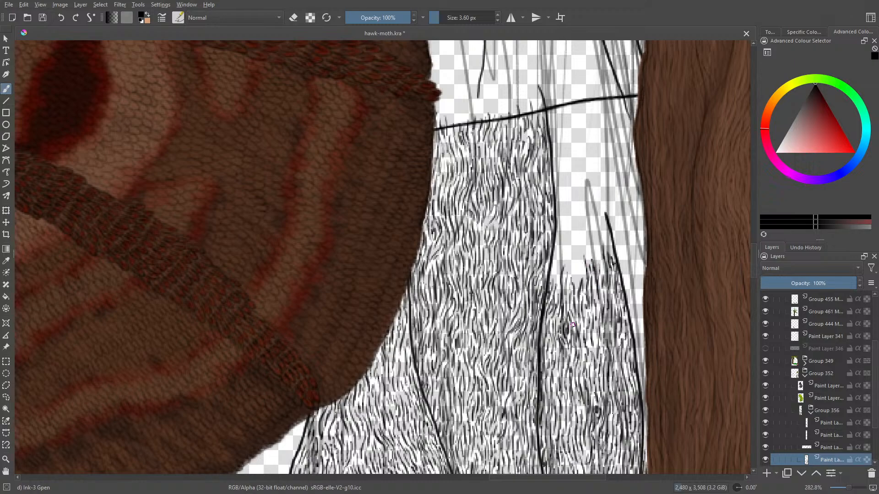
- Raise the bark strokes beside the outer crack line's tip and step them down towards the central crack line
{"action": "scroll", "coordinate": [751, 283], "scroll_direction": "up", "scroll_amount": 3}
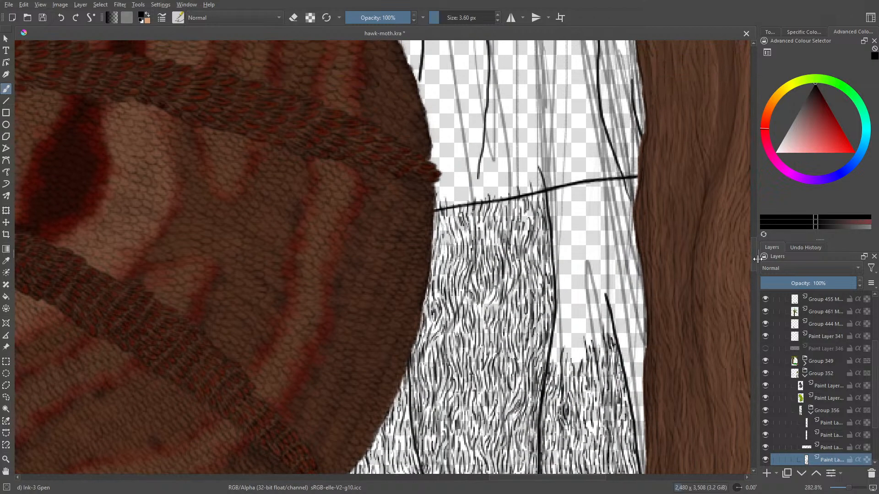
{"action": "mouse_move", "coordinate": [602, 352]}
{"action": "left_mouse_down"}
{"action": "mouse_move", "coordinate": [597, 316]}
{"action": "mouse_move", "coordinate": [607, 330]}
{"action": "mouse_move", "coordinate": [589, 308]}
{"action": "left_mouse_up"}
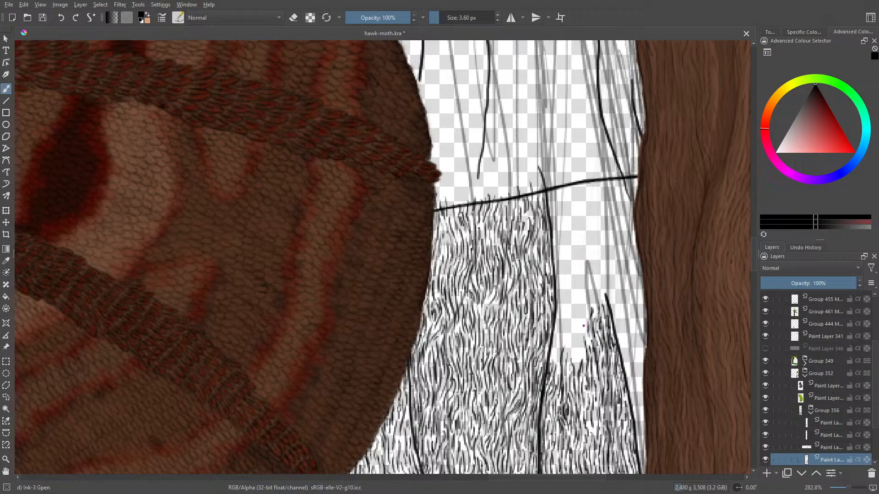
{"action": "left_click_drag", "start_coordinate": [585, 354], "coordinate": [571, 330]}
{"action": "left_click_drag", "start_coordinate": [572, 341], "coordinate": [570, 323]}
- Run bark strokes up the outer side of the central crack line and slope the grain down to the outer crack line's tip
{"action": "mouse_move", "coordinate": [572, 361]}
{"action": "left_mouse_down"}
{"action": "mouse_move", "coordinate": [570, 349]}
{"action": "mouse_move", "coordinate": [561, 339]}
{"action": "mouse_move", "coordinate": [557, 352]}
{"action": "mouse_move", "coordinate": [555, 342]}
{"action": "mouse_move", "coordinate": [566, 317]}
{"action": "mouse_move", "coordinate": [562, 268]}
{"action": "left_mouse_up"}
{"action": "left_click_drag", "start_coordinate": [556, 297], "coordinate": [560, 215]}
{"action": "left_click_drag", "start_coordinate": [560, 246], "coordinate": [561, 215]}
{"action": "mouse_move", "coordinate": [559, 256]}
{"action": "left_mouse_down"}
{"action": "mouse_move", "coordinate": [562, 232]}
{"action": "mouse_move", "coordinate": [565, 251]}
{"action": "left_mouse_up"}
{"action": "mouse_move", "coordinate": [571, 287]}
{"action": "left_mouse_down"}
{"action": "mouse_move", "coordinate": [570, 263]}
{"action": "mouse_move", "coordinate": [567, 274]}
{"action": "left_mouse_up"}
{"action": "mouse_move", "coordinate": [570, 314]}
{"action": "left_mouse_down"}
{"action": "mouse_move", "coordinate": [570, 297]}
{"action": "mouse_move", "coordinate": [577, 330]}
{"action": "mouse_move", "coordinate": [577, 275]}
{"action": "mouse_move", "coordinate": [586, 313]}
{"action": "mouse_move", "coordinate": [588, 278]}
{"action": "mouse_move", "coordinate": [581, 291]}
{"action": "mouse_move", "coordinate": [589, 282]}
{"action": "left_mouse_up"}
{"action": "mouse_move", "coordinate": [590, 299]}
{"action": "left_mouse_down"}
{"action": "mouse_move", "coordinate": [592, 283]}
{"action": "mouse_move", "coordinate": [595, 298]}
{"action": "mouse_move", "coordinate": [602, 288]}
{"action": "left_mouse_up"}
{"action": "left_click_drag", "start_coordinate": [603, 299], "coordinate": [600, 279]}
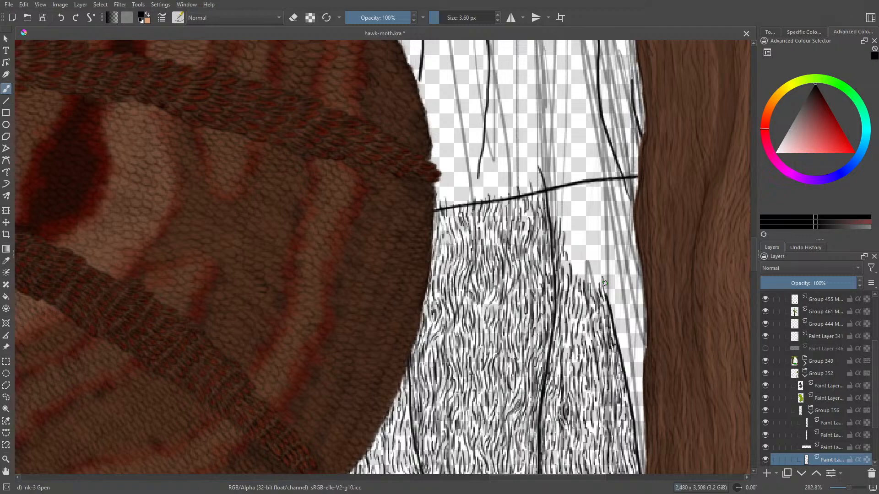
- Ink bark strokes up the narrow lower gap between the outer crack line and the brown trunk's edge
{"action": "left_click_drag", "start_coordinate": [754, 254], "coordinate": [756, 268]}
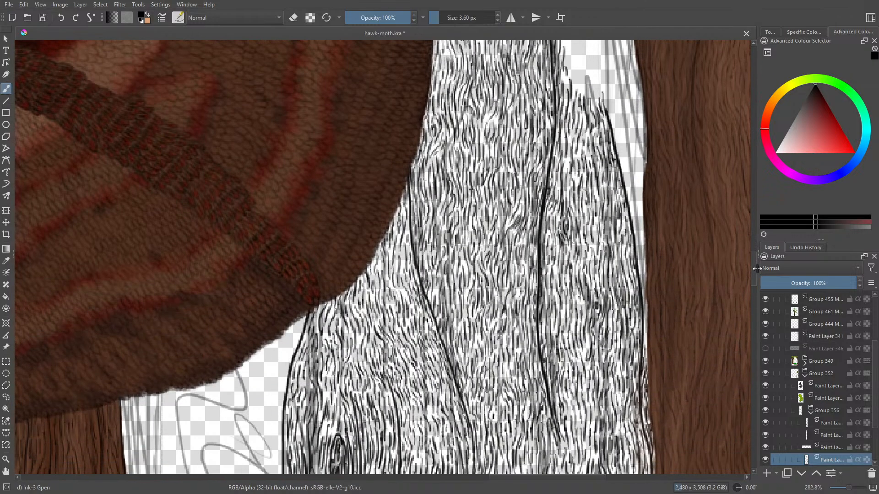
{"action": "left_click_drag", "start_coordinate": [644, 341], "coordinate": [646, 302]}
{"action": "left_click_drag", "start_coordinate": [647, 308], "coordinate": [641, 244]}
{"action": "left_click_drag", "start_coordinate": [642, 274], "coordinate": [635, 171]}
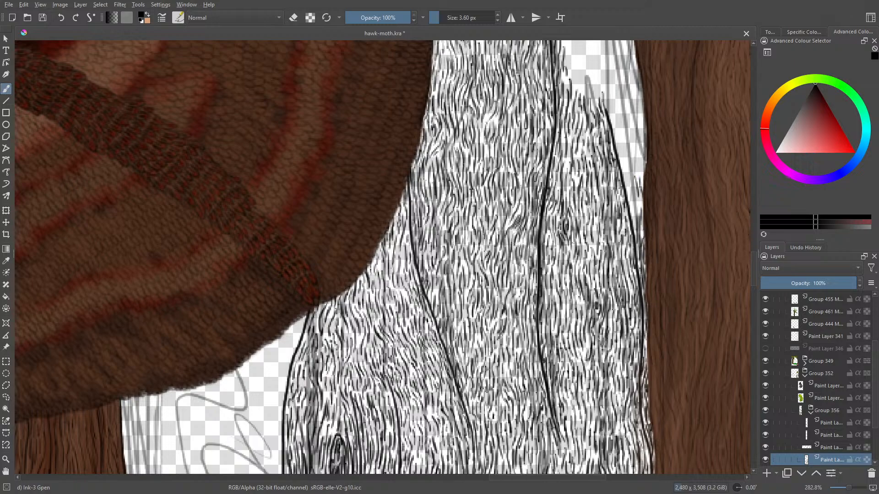
{"action": "mouse_move", "coordinate": [634, 206]}
{"action": "left_mouse_down"}
{"action": "mouse_move", "coordinate": [634, 185]}
{"action": "mouse_move", "coordinate": [642, 234]}
{"action": "left_mouse_up"}
{"action": "left_click_drag", "start_coordinate": [753, 271], "coordinate": [755, 259]}
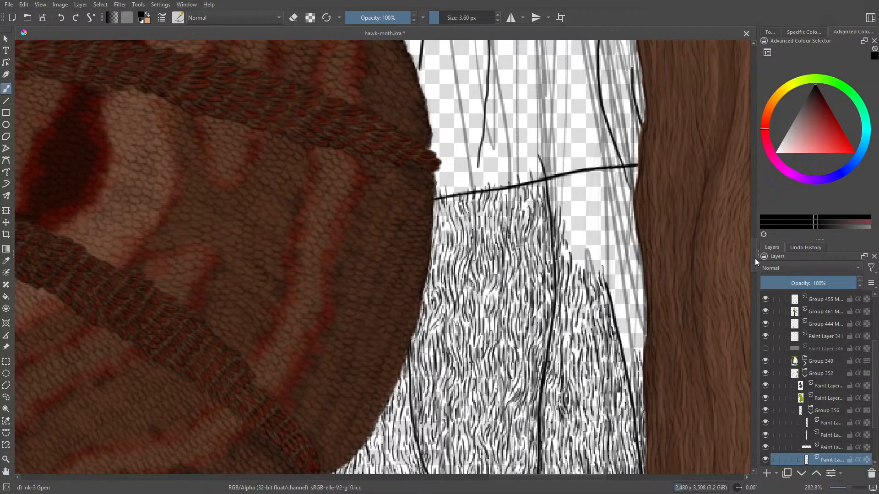
- Fill the widening wedge between the outer crack line and the brown trunk with dense bark grain
{"action": "mouse_move", "coordinate": [641, 341]}
{"action": "left_mouse_down"}
{"action": "mouse_move", "coordinate": [641, 355]}
{"action": "mouse_move", "coordinate": [642, 339]}
{"action": "mouse_move", "coordinate": [643, 346]}
{"action": "left_mouse_up"}
{"action": "mouse_move", "coordinate": [641, 311]}
{"action": "left_mouse_down"}
{"action": "mouse_move", "coordinate": [647, 328]}
{"action": "mouse_move", "coordinate": [645, 307]}
{"action": "left_mouse_up"}
{"action": "mouse_move", "coordinate": [639, 297]}
{"action": "left_mouse_down"}
{"action": "mouse_move", "coordinate": [638, 356]}
{"action": "mouse_move", "coordinate": [629, 353]}
{"action": "mouse_move", "coordinate": [633, 378]}
{"action": "left_mouse_up"}
{"action": "mouse_move", "coordinate": [623, 337]}
{"action": "left_mouse_down"}
{"action": "mouse_move", "coordinate": [630, 399]}
{"action": "mouse_move", "coordinate": [621, 307]}
{"action": "mouse_move", "coordinate": [628, 319]}
{"action": "mouse_move", "coordinate": [629, 302]}
{"action": "left_mouse_up"}
{"action": "mouse_move", "coordinate": [632, 311]}
{"action": "left_mouse_down"}
{"action": "mouse_move", "coordinate": [635, 273]}
{"action": "mouse_move", "coordinate": [641, 287]}
{"action": "left_mouse_up"}
{"action": "mouse_move", "coordinate": [641, 291]}
{"action": "left_mouse_down"}
{"action": "mouse_move", "coordinate": [640, 267]}
{"action": "mouse_move", "coordinate": [641, 291]}
{"action": "mouse_move", "coordinate": [624, 281]}
{"action": "left_mouse_up"}
- Carry the bark grain past the outer crack line's tip into the bare area beside the brown trunk
{"action": "mouse_move", "coordinate": [622, 308]}
{"action": "left_mouse_down"}
{"action": "mouse_move", "coordinate": [618, 284]}
{"action": "mouse_move", "coordinate": [618, 300]}
{"action": "mouse_move", "coordinate": [606, 298]}
{"action": "mouse_move", "coordinate": [612, 261]}
{"action": "left_mouse_up"}
{"action": "left_click_drag", "start_coordinate": [616, 300], "coordinate": [616, 286]}
{"action": "left_click_drag", "start_coordinate": [618, 323], "coordinate": [617, 264]}
{"action": "left_click_drag", "start_coordinate": [615, 277], "coordinate": [616, 213]}
{"action": "left_click_drag", "start_coordinate": [625, 256], "coordinate": [625, 230]}
{"action": "mouse_move", "coordinate": [626, 276]}
{"action": "left_mouse_down"}
{"action": "mouse_move", "coordinate": [635, 243]}
{"action": "mouse_move", "coordinate": [636, 263]}
{"action": "mouse_move", "coordinate": [632, 213]}
{"action": "mouse_move", "coordinate": [630, 251]}
{"action": "left_mouse_up"}
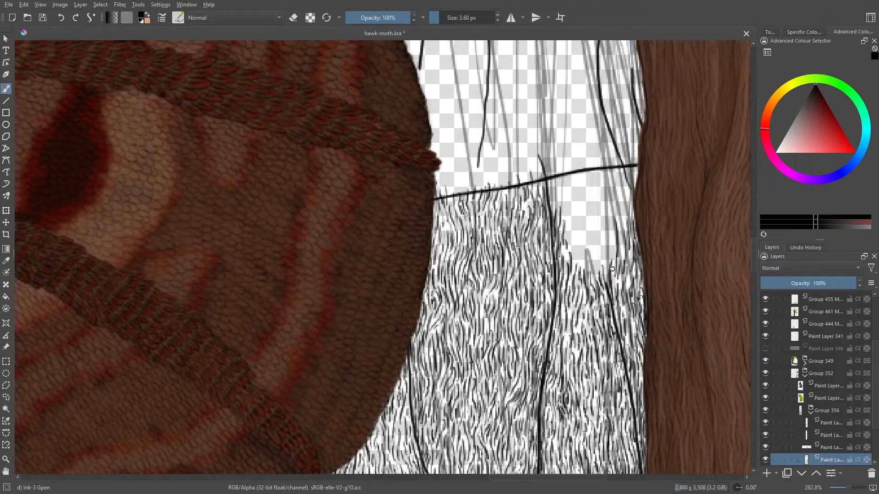
- Run a column of bark strokes along the brown trunk's edge up to the horizontal guide line
{"action": "mouse_move", "coordinate": [615, 253]}
{"action": "left_mouse_down"}
{"action": "mouse_move", "coordinate": [611, 233]}
{"action": "mouse_move", "coordinate": [629, 197]}
{"action": "mouse_move", "coordinate": [622, 173]}
{"action": "mouse_move", "coordinate": [634, 170]}
{"action": "mouse_move", "coordinate": [626, 153]}
{"action": "mouse_move", "coordinate": [618, 188]}
{"action": "left_mouse_up"}
{"action": "left_click_drag", "start_coordinate": [617, 191], "coordinate": [618, 211]}
{"action": "left_click_drag", "start_coordinate": [624, 188], "coordinate": [622, 197]}
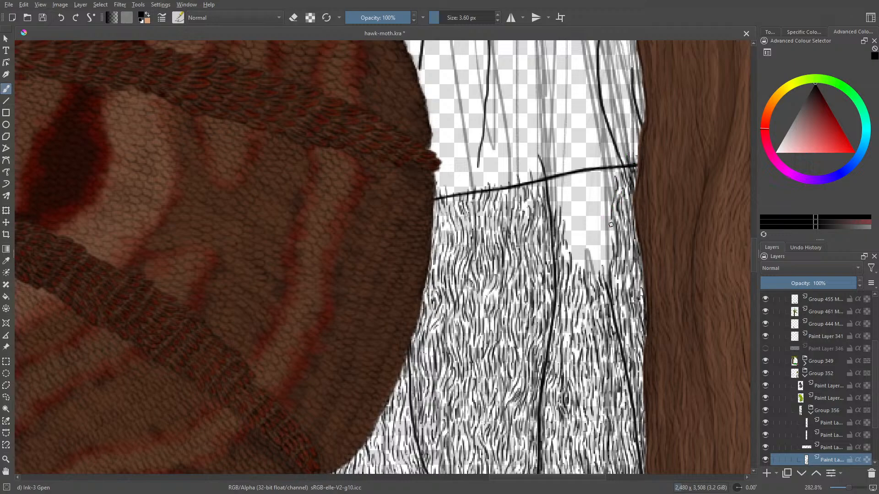
- Raise the bark strokes above the outer crack line's tip, stepping them up towards the column beside the brown trunk
{"action": "mouse_move", "coordinate": [607, 240]}
{"action": "left_mouse_down"}
{"action": "mouse_move", "coordinate": [605, 264]}
{"action": "mouse_move", "coordinate": [601, 244]}
{"action": "mouse_move", "coordinate": [596, 262]}
{"action": "mouse_move", "coordinate": [592, 243]}
{"action": "left_mouse_up"}
{"action": "left_click_drag", "start_coordinate": [598, 279], "coordinate": [595, 244]}
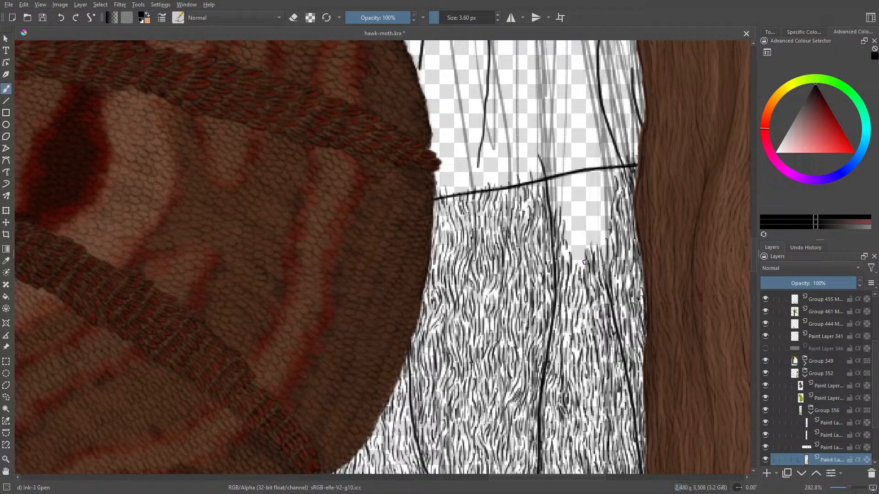
{"action": "mouse_move", "coordinate": [582, 259]}
{"action": "left_mouse_down"}
{"action": "mouse_move", "coordinate": [583, 235]}
{"action": "mouse_move", "coordinate": [591, 224]}
{"action": "mouse_move", "coordinate": [596, 234]}
{"action": "left_mouse_up"}
{"action": "left_click_drag", "start_coordinate": [601, 246], "coordinate": [602, 232]}
{"action": "left_click_drag", "start_coordinate": [604, 260], "coordinate": [606, 216]}
{"action": "left_click_drag", "start_coordinate": [605, 223], "coordinate": [608, 198]}
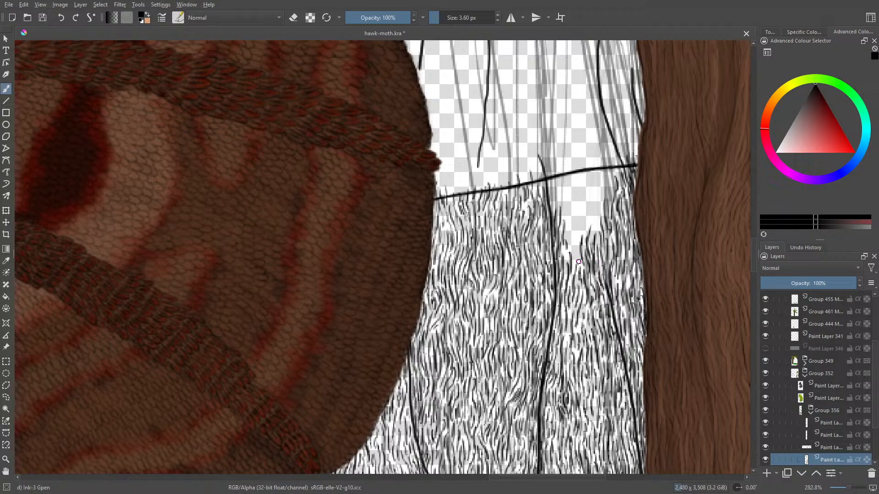
- Widen the tall bark column beside the brown trunk inwards, keeping its strokes level with the horizontal guide line
{"action": "mouse_move", "coordinate": [576, 266]}
{"action": "left_mouse_down"}
{"action": "mouse_move", "coordinate": [579, 209]}
{"action": "mouse_move", "coordinate": [586, 218]}
{"action": "mouse_move", "coordinate": [596, 206]}
{"action": "left_mouse_up"}
{"action": "mouse_move", "coordinate": [593, 244]}
{"action": "left_mouse_down"}
{"action": "mouse_move", "coordinate": [600, 189]}
{"action": "mouse_move", "coordinate": [603, 199]}
{"action": "mouse_move", "coordinate": [591, 181]}
{"action": "mouse_move", "coordinate": [603, 171]}
{"action": "left_mouse_up"}
{"action": "mouse_move", "coordinate": [602, 202]}
{"action": "left_mouse_down"}
{"action": "mouse_move", "coordinate": [608, 174]}
{"action": "mouse_move", "coordinate": [608, 201]}
{"action": "left_mouse_up"}
{"action": "mouse_move", "coordinate": [612, 187]}
{"action": "left_mouse_down"}
{"action": "mouse_move", "coordinate": [607, 156]}
{"action": "mouse_move", "coordinate": [617, 168]}
{"action": "left_mouse_up"}
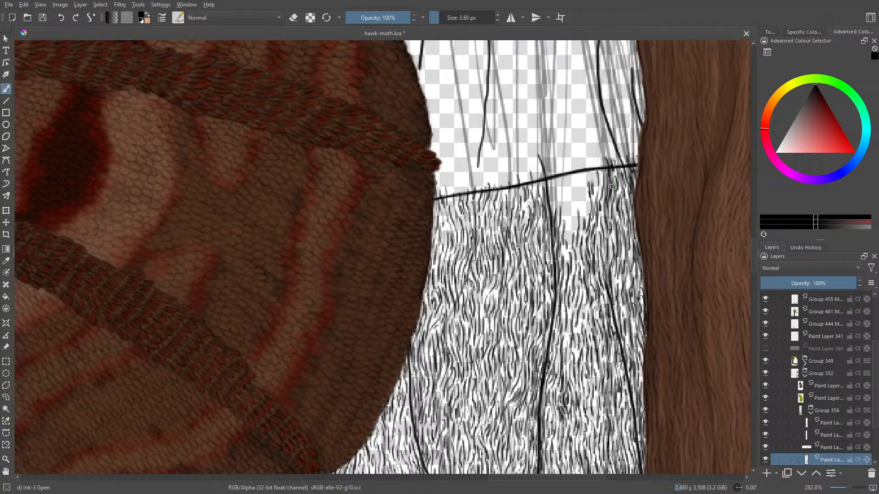
- Fill the last bare notch beside the central crack line with bark grain up to the horizontal guide line
{"action": "left_click_drag", "start_coordinate": [563, 240], "coordinate": [572, 205]}
{"action": "mouse_move", "coordinate": [569, 216]}
{"action": "left_mouse_down"}
{"action": "mouse_move", "coordinate": [572, 191]}
{"action": "mouse_move", "coordinate": [580, 196]}
{"action": "left_mouse_up"}
{"action": "left_click_drag", "start_coordinate": [590, 227], "coordinate": [577, 197]}
{"action": "mouse_move", "coordinate": [584, 196]}
{"action": "left_mouse_down"}
{"action": "mouse_move", "coordinate": [582, 165]}
{"action": "mouse_move", "coordinate": [589, 182]}
{"action": "mouse_move", "coordinate": [594, 176]}
{"action": "mouse_move", "coordinate": [588, 202]}
{"action": "mouse_move", "coordinate": [568, 181]}
{"action": "mouse_move", "coordinate": [574, 159]}
{"action": "mouse_move", "coordinate": [570, 197]}
{"action": "mouse_move", "coordinate": [578, 175]}
{"action": "mouse_move", "coordinate": [565, 185]}
{"action": "left_mouse_up"}
{"action": "mouse_move", "coordinate": [564, 185]}
{"action": "left_mouse_down"}
{"action": "mouse_move", "coordinate": [564, 219]}
{"action": "mouse_move", "coordinate": [567, 191]}
{"action": "left_mouse_up"}
{"action": "mouse_move", "coordinate": [567, 193]}
{"action": "left_mouse_down"}
{"action": "mouse_move", "coordinate": [571, 163]}
{"action": "mouse_move", "coordinate": [562, 167]}
{"action": "mouse_move", "coordinate": [556, 205]}
{"action": "mouse_move", "coordinate": [552, 176]}
{"action": "left_mouse_up"}
{"action": "left_click_drag", "start_coordinate": [552, 187], "coordinate": [553, 212]}
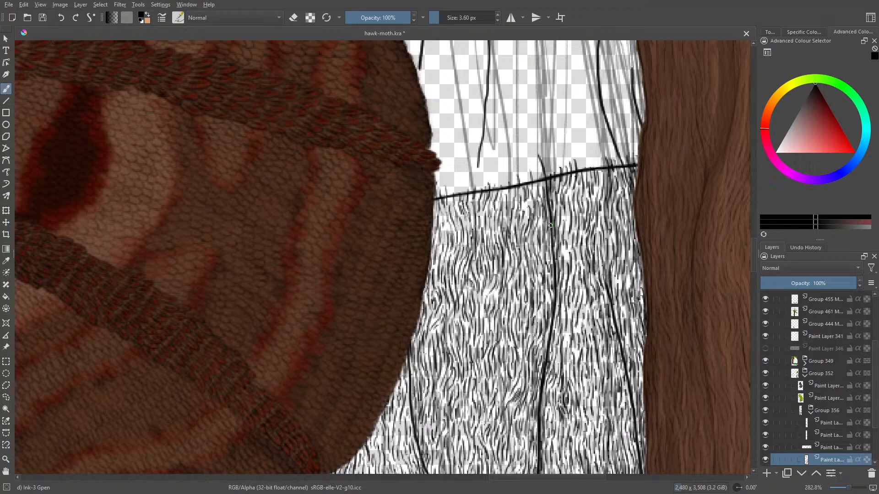
- Hide and delete the layer that holds the horizontal guide line
{"action": "left_click", "coordinate": [766, 448]}
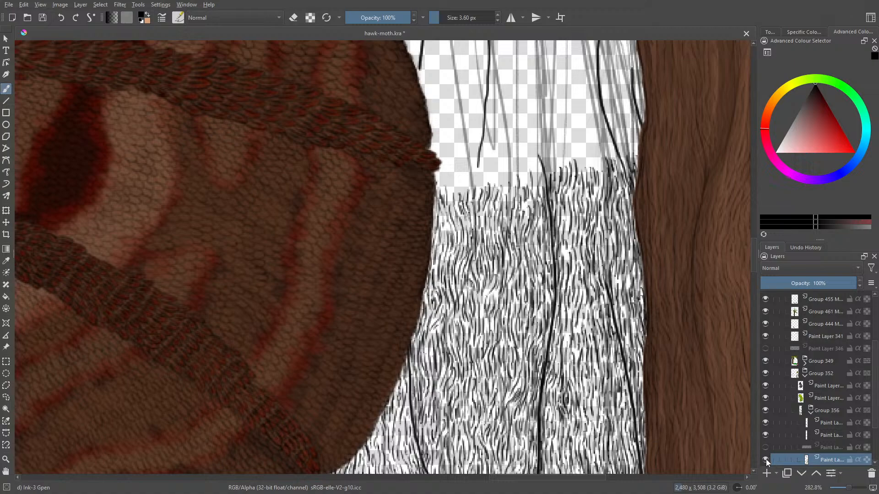
{"action": "left_click_drag", "start_coordinate": [754, 262], "coordinate": [754, 256]}
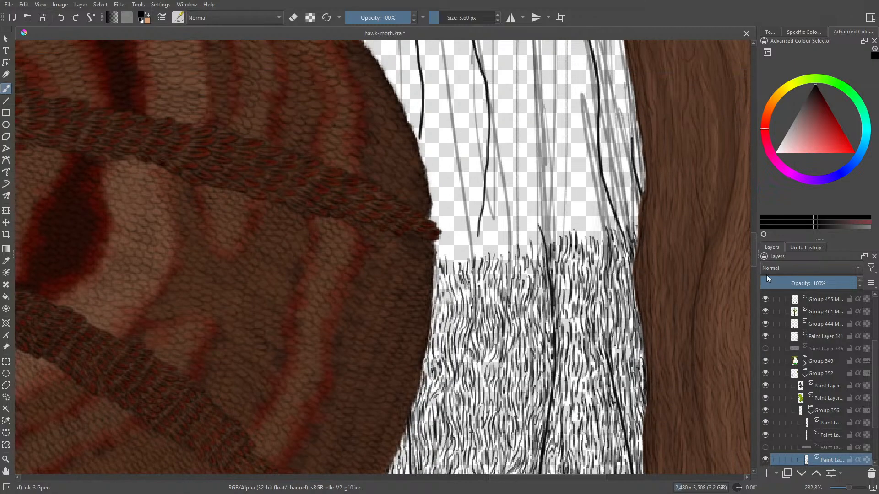
{"action": "left_click", "coordinate": [832, 448]}
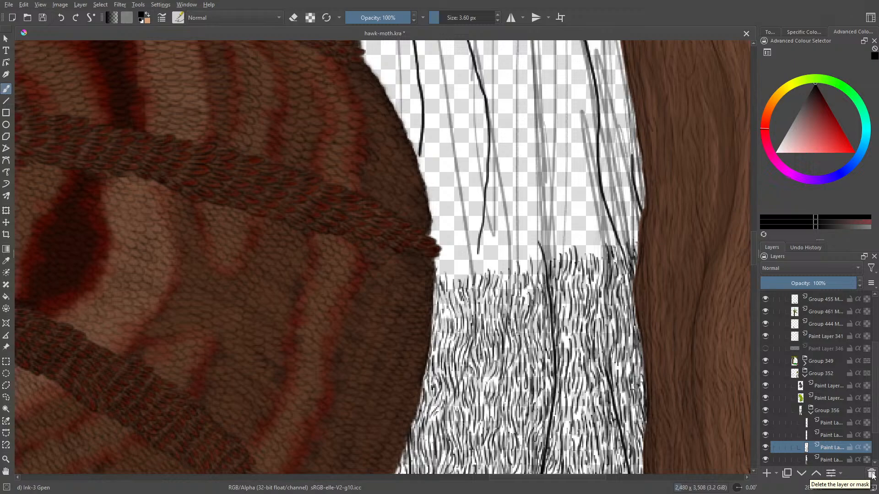
- Select the uppermost paint layer in Group 356 and extend the crack line below the moss further down
{"action": "left_click", "coordinate": [813, 435]}
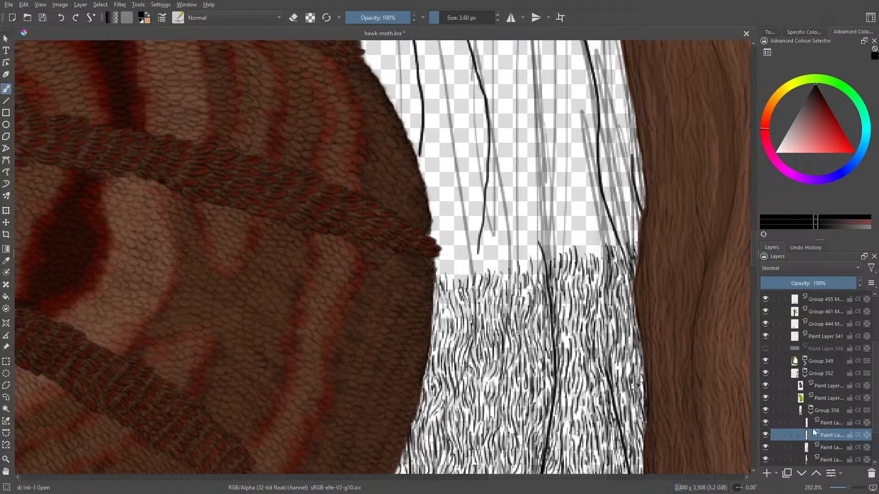
{"action": "left_click", "coordinate": [765, 435]}
{"action": "left_click", "coordinate": [765, 435]}
{"action": "left_click", "coordinate": [818, 424]}
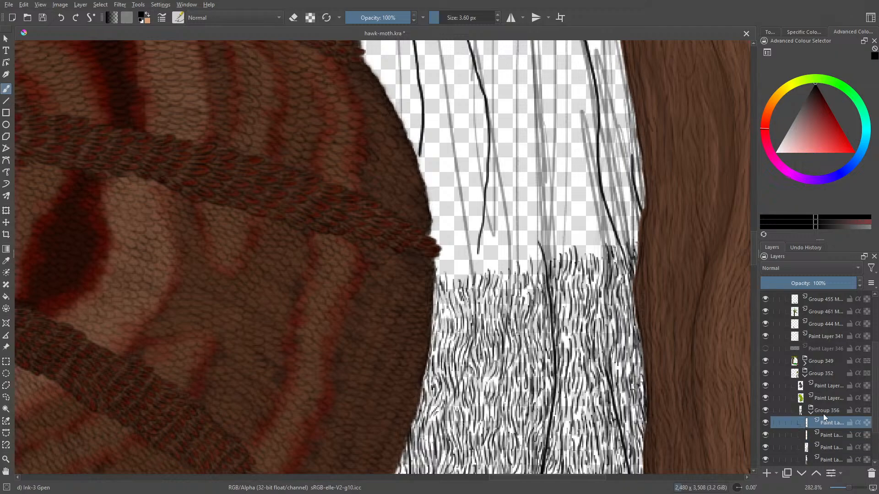
{"action": "left_click_drag", "start_coordinate": [753, 260], "coordinate": [751, 241]}
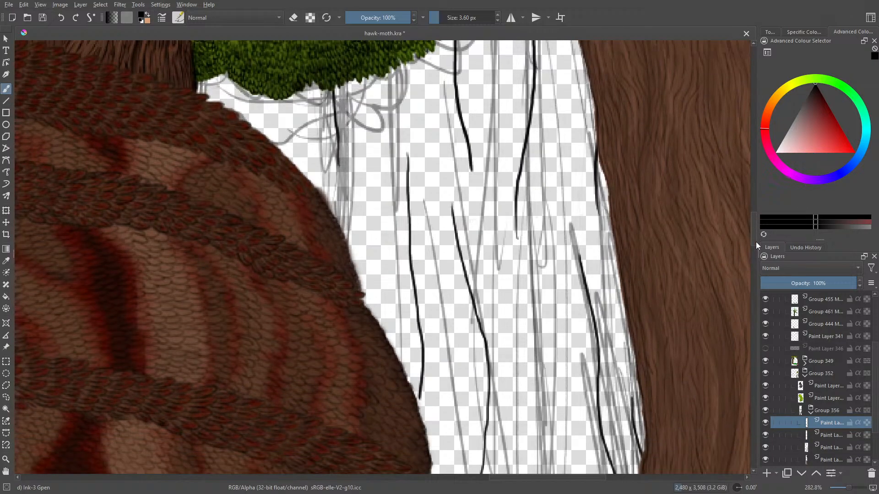
{"action": "left_click_drag", "start_coordinate": [336, 166], "coordinate": [335, 219]}
- Reselect the bark-grain layer and ink strokes above the grain's edge between the short crack lines beside the brown trunk
{"action": "left_click_drag", "start_coordinate": [753, 234], "coordinate": [760, 254]}
{"action": "left_click", "coordinate": [820, 457]}
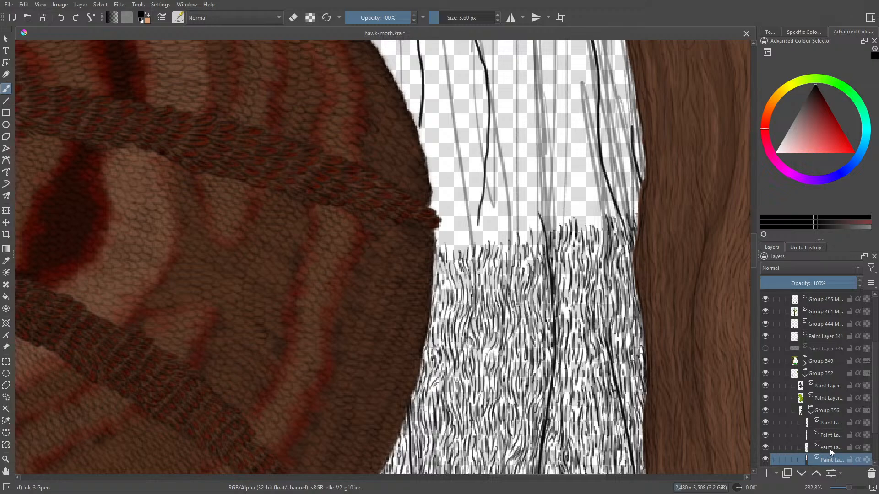
{"action": "left_click", "coordinate": [829, 449]}
{"action": "left_click", "coordinate": [768, 447]}
{"action": "left_click", "coordinate": [768, 448]}
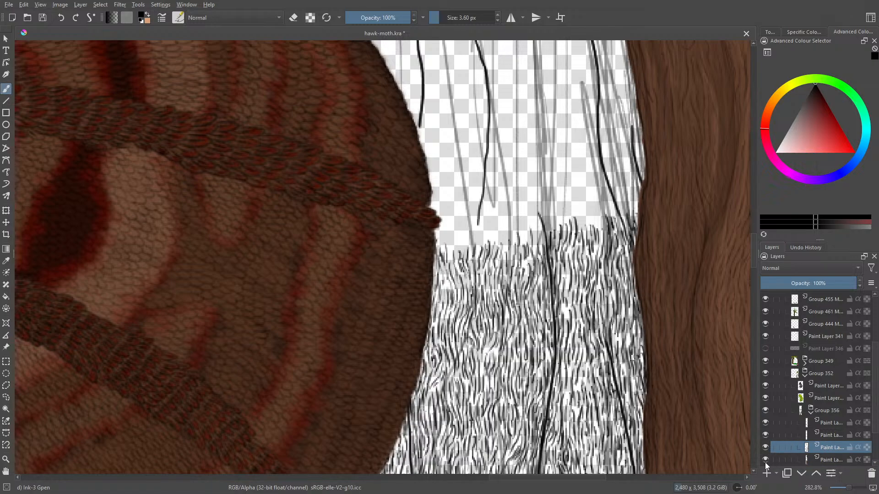
{"action": "left_click_drag", "start_coordinate": [755, 257], "coordinate": [758, 247]}
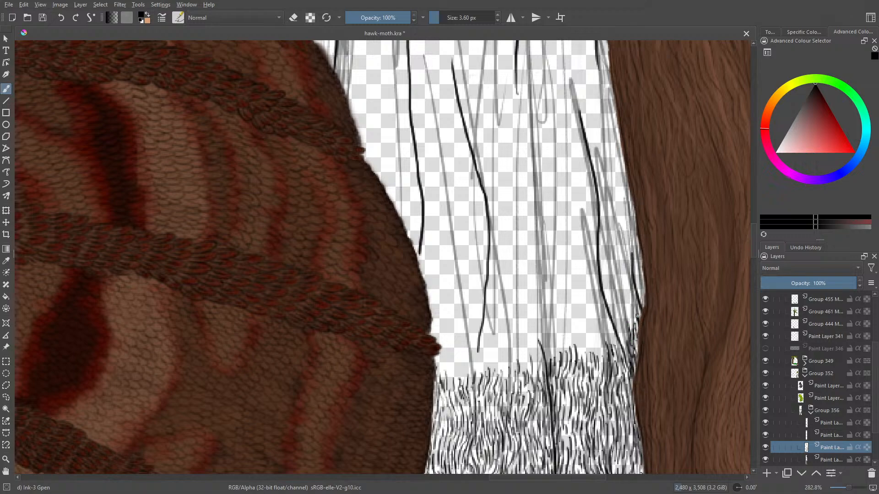
{"action": "mouse_move", "coordinate": [639, 306]}
{"action": "left_mouse_down"}
{"action": "mouse_move", "coordinate": [624, 326]}
{"action": "mouse_move", "coordinate": [618, 320]}
{"action": "mouse_move", "coordinate": [626, 353]}
{"action": "left_mouse_up"}
{"action": "mouse_move", "coordinate": [611, 300]}
{"action": "left_mouse_down"}
{"action": "mouse_move", "coordinate": [616, 328]}
{"action": "mouse_move", "coordinate": [613, 305]}
{"action": "mouse_move", "coordinate": [624, 323]}
{"action": "mouse_move", "coordinate": [624, 313]}
{"action": "left_mouse_up"}
{"action": "left_click_drag", "start_coordinate": [621, 284], "coordinate": [629, 298]}
{"action": "mouse_move", "coordinate": [625, 296]}
{"action": "left_mouse_down"}
{"action": "mouse_move", "coordinate": [626, 319]}
{"action": "mouse_move", "coordinate": [645, 297]}
{"action": "left_mouse_up"}
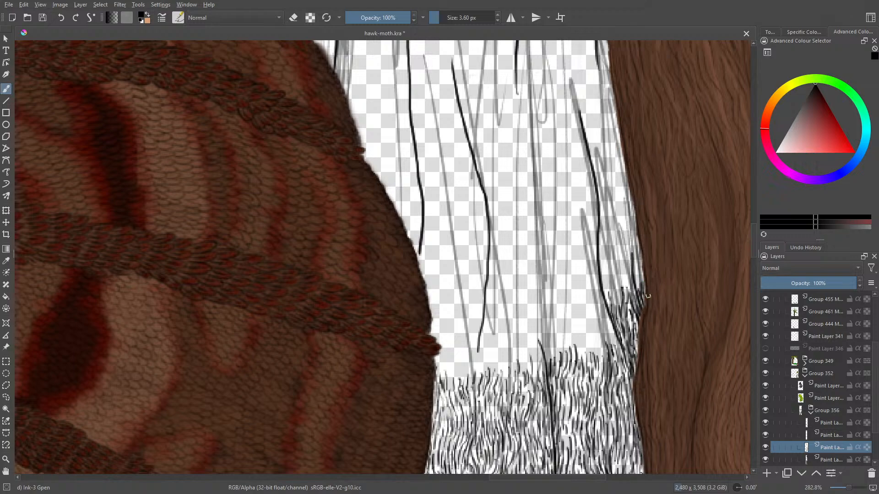
- Extend the bark grain up the wedge between the upper outer crack line and the brown trunk, tapering along the trunk's edge
{"action": "mouse_move", "coordinate": [640, 266]}
{"action": "left_mouse_down"}
{"action": "mouse_move", "coordinate": [637, 288]}
{"action": "mouse_move", "coordinate": [639, 273]}
{"action": "left_mouse_up"}
{"action": "mouse_move", "coordinate": [626, 276]}
{"action": "left_mouse_down"}
{"action": "mouse_move", "coordinate": [632, 299]}
{"action": "mouse_move", "coordinate": [614, 283]}
{"action": "mouse_move", "coordinate": [615, 313]}
{"action": "left_mouse_up"}
{"action": "left_click_drag", "start_coordinate": [609, 288], "coordinate": [613, 302]}
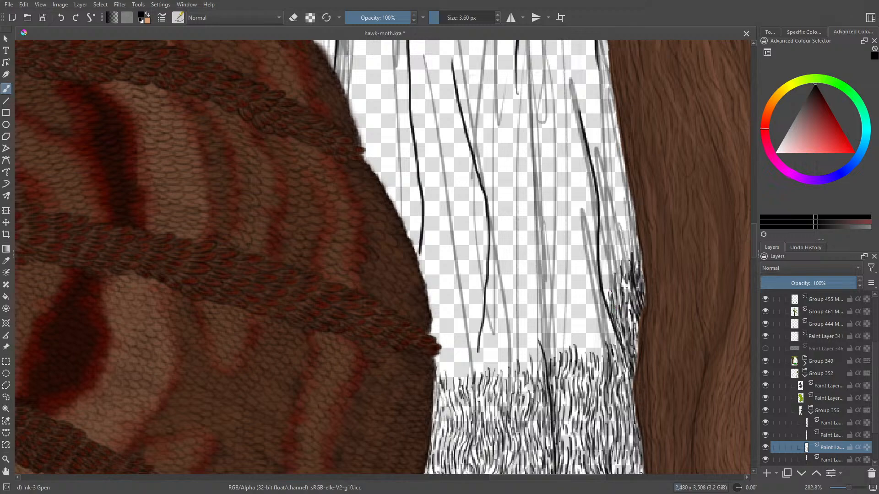
{"action": "mouse_move", "coordinate": [607, 270]}
{"action": "left_mouse_down"}
{"action": "mouse_move", "coordinate": [607, 299]}
{"action": "mouse_move", "coordinate": [602, 278]}
{"action": "left_mouse_up"}
{"action": "mouse_move", "coordinate": [602, 246]}
{"action": "left_mouse_down"}
{"action": "mouse_move", "coordinate": [601, 269]}
{"action": "mouse_move", "coordinate": [616, 272]}
{"action": "mouse_move", "coordinate": [620, 286]}
{"action": "mouse_move", "coordinate": [624, 250]}
{"action": "mouse_move", "coordinate": [629, 275]}
{"action": "left_mouse_up"}
{"action": "mouse_move", "coordinate": [632, 232]}
{"action": "left_mouse_down"}
{"action": "mouse_move", "coordinate": [628, 257]}
{"action": "mouse_move", "coordinate": [636, 254]}
{"action": "mouse_move", "coordinate": [626, 239]}
{"action": "left_mouse_up"}
{"action": "mouse_move", "coordinate": [627, 221]}
{"action": "left_mouse_down"}
{"action": "mouse_move", "coordinate": [634, 232]}
{"action": "mouse_move", "coordinate": [626, 217]}
{"action": "mouse_move", "coordinate": [632, 221]}
{"action": "mouse_move", "coordinate": [612, 257]}
{"action": "left_mouse_up"}
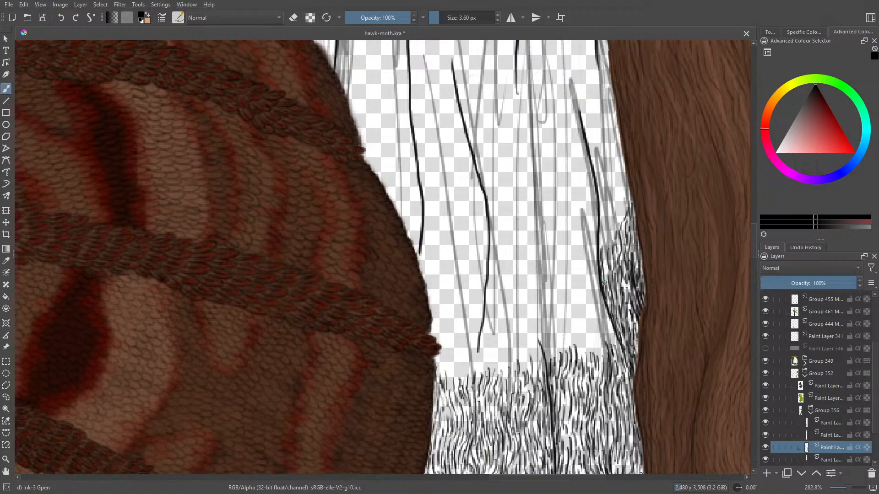
- Continue the bark grain up the outer side of the upper crack line to near its top end
{"action": "mouse_move", "coordinate": [849, 488]}
{"action": "left_mouse_down"}
{"action": "mouse_move", "coordinate": [840, 491]}
{"action": "mouse_move", "coordinate": [850, 493]}
{"action": "left_mouse_up"}
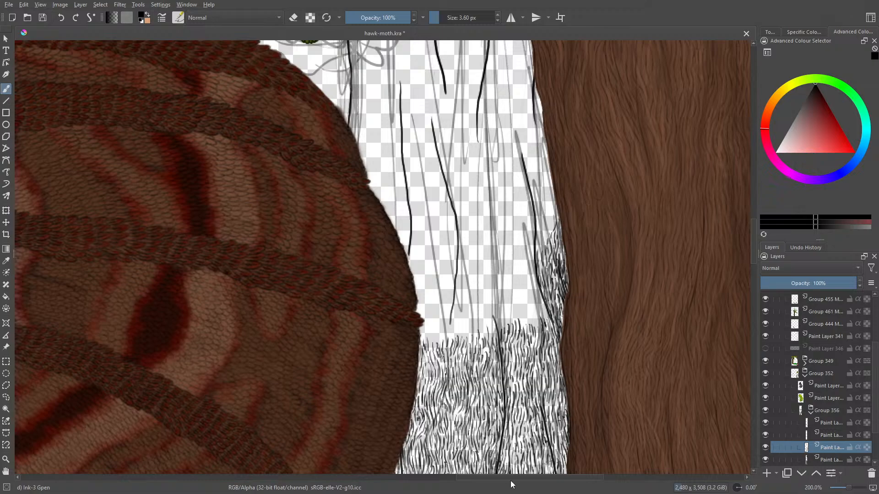
{"action": "left_click_drag", "start_coordinate": [509, 478], "coordinate": [275, 452]}
{"action": "left_click_drag", "start_coordinate": [847, 490], "coordinate": [846, 493]}
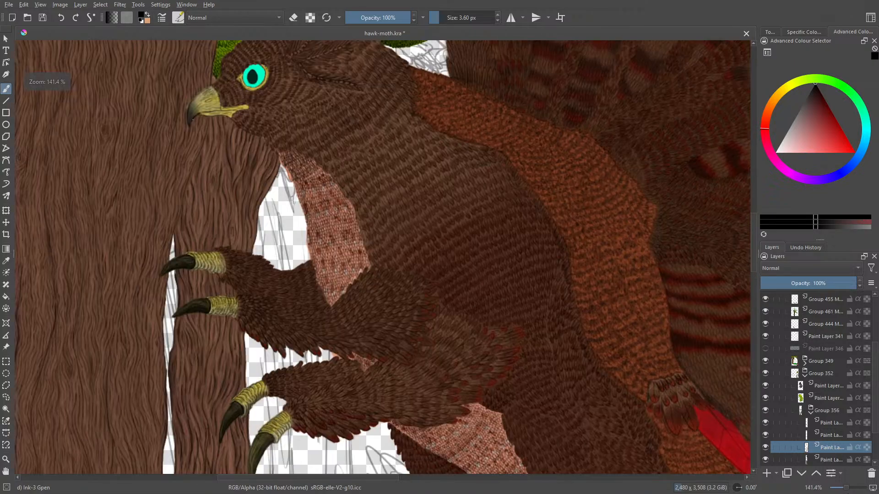
{"action": "left_click_drag", "start_coordinate": [387, 479], "coordinate": [581, 481]}
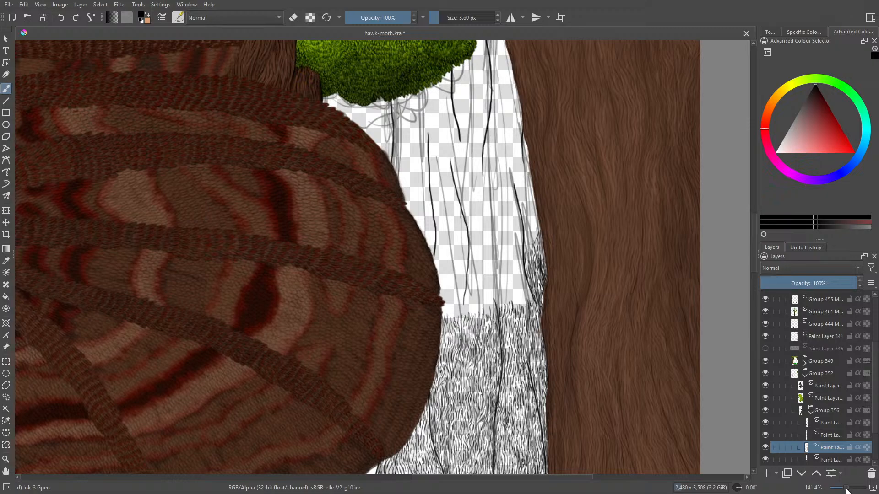
{"action": "scroll", "coordinate": [850, 489], "scroll_direction": "up", "scroll_amount": 2}
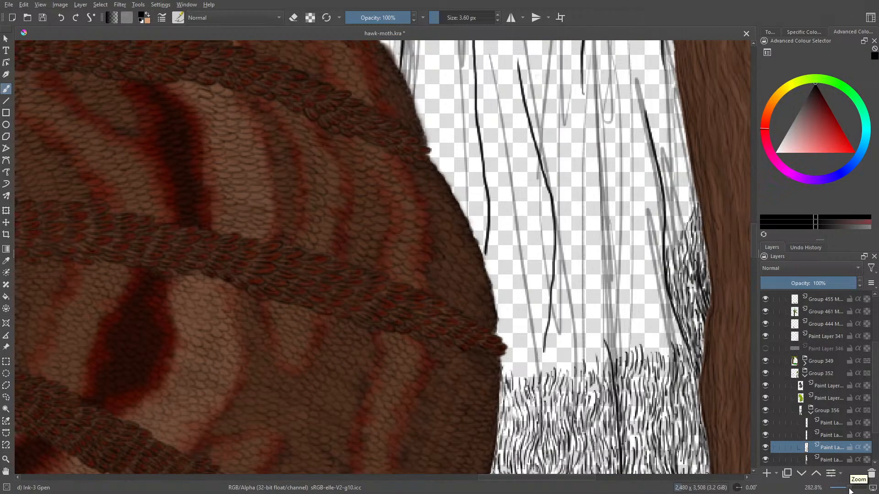
{"action": "left_click_drag", "start_coordinate": [672, 248], "coordinate": [675, 218]}
{"action": "mouse_move", "coordinate": [675, 223]}
{"action": "left_mouse_down"}
{"action": "mouse_move", "coordinate": [693, 175]}
{"action": "mouse_move", "coordinate": [695, 192]}
{"action": "mouse_move", "coordinate": [684, 198]}
{"action": "mouse_move", "coordinate": [686, 185]}
{"action": "mouse_move", "coordinate": [667, 256]}
{"action": "mouse_move", "coordinate": [666, 169]}
{"action": "mouse_move", "coordinate": [680, 192]}
{"action": "mouse_move", "coordinate": [669, 167]}
{"action": "mouse_move", "coordinate": [663, 173]}
{"action": "mouse_move", "coordinate": [676, 159]}
{"action": "mouse_move", "coordinate": [691, 182]}
{"action": "mouse_move", "coordinate": [690, 149]}
{"action": "mouse_move", "coordinate": [684, 182]}
{"action": "mouse_move", "coordinate": [683, 151]}
{"action": "mouse_move", "coordinate": [677, 164]}
{"action": "mouse_move", "coordinate": [674, 143]}
{"action": "mouse_move", "coordinate": [665, 158]}
{"action": "mouse_move", "coordinate": [658, 149]}
{"action": "mouse_move", "coordinate": [665, 141]}
{"action": "mouse_move", "coordinate": [687, 155]}
{"action": "left_mouse_up"}
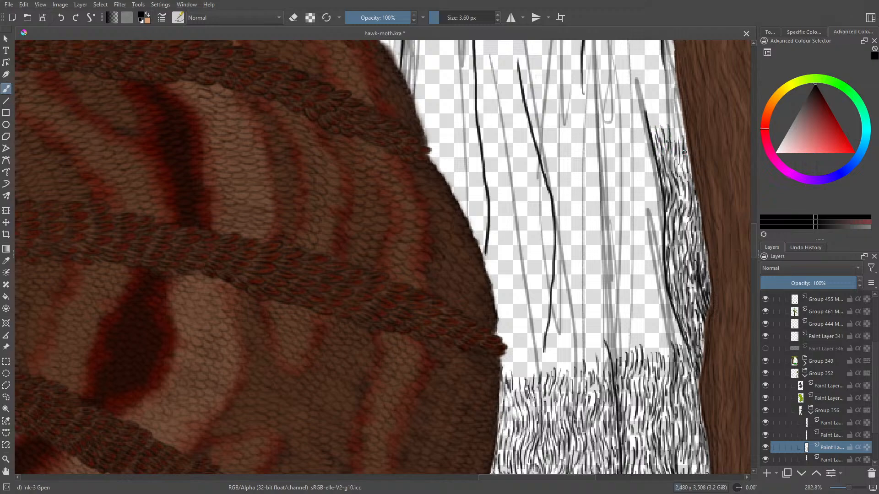
{"action": "left_click_drag", "start_coordinate": [678, 114], "coordinate": [682, 131]}
- Line the inner side of the upper outer crack line with bark strokes down to the existing grain
{"action": "mouse_move", "coordinate": [685, 353]}
{"action": "left_mouse_down"}
{"action": "mouse_move", "coordinate": [667, 328]}
{"action": "mouse_move", "coordinate": [675, 325]}
{"action": "mouse_move", "coordinate": [659, 265]}
{"action": "left_mouse_up"}
{"action": "mouse_move", "coordinate": [665, 282]}
{"action": "left_mouse_down"}
{"action": "mouse_move", "coordinate": [662, 262]}
{"action": "mouse_move", "coordinate": [653, 269]}
{"action": "left_mouse_up"}
{"action": "left_click_drag", "start_coordinate": [661, 313], "coordinate": [656, 292]}
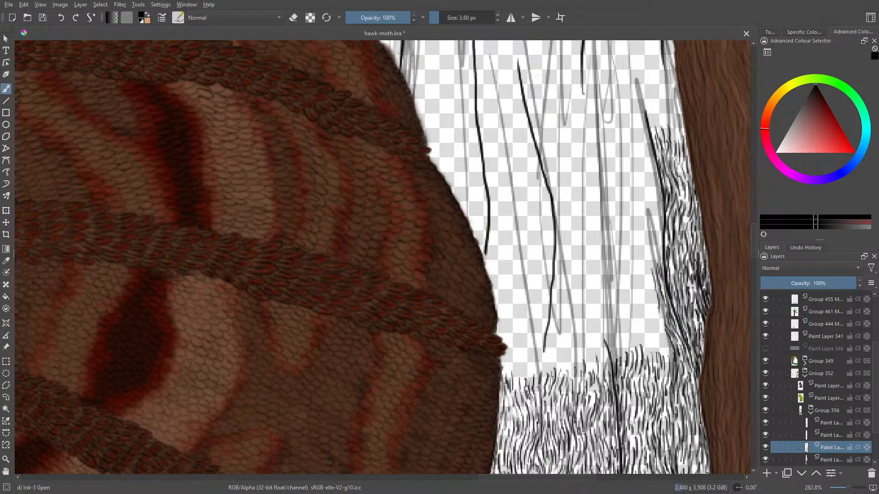
{"action": "mouse_move", "coordinate": [662, 328]}
{"action": "left_mouse_down"}
{"action": "mouse_move", "coordinate": [658, 307]}
{"action": "mouse_move", "coordinate": [652, 324]}
{"action": "left_mouse_up"}
{"action": "left_click_drag", "start_coordinate": [665, 363], "coordinate": [660, 341]}
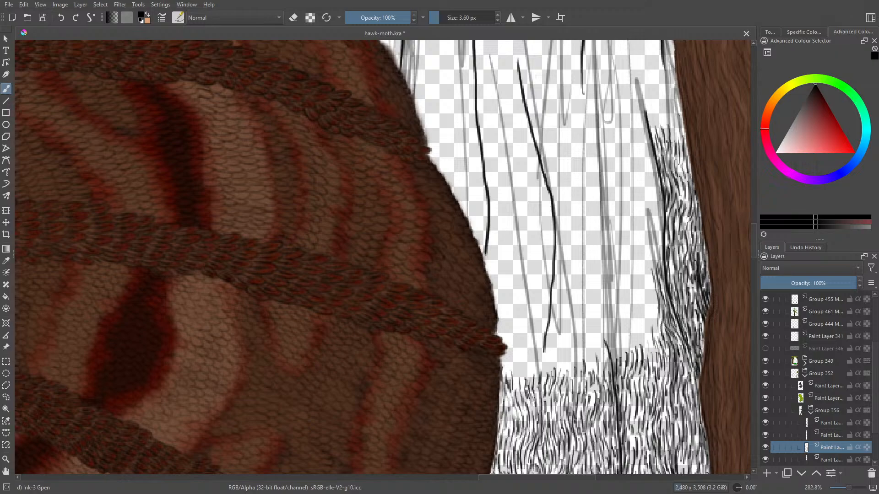
- Add a row of bark strokes along the grain's upper edge from the outer crack line to the central crack line's tip
{"action": "mouse_move", "coordinate": [650, 351]}
{"action": "left_mouse_down"}
{"action": "mouse_move", "coordinate": [643, 326]}
{"action": "mouse_move", "coordinate": [648, 335]}
{"action": "mouse_move", "coordinate": [652, 297]}
{"action": "mouse_move", "coordinate": [647, 331]}
{"action": "mouse_move", "coordinate": [637, 325]}
{"action": "mouse_move", "coordinate": [641, 338]}
{"action": "left_mouse_up"}
{"action": "mouse_move", "coordinate": [646, 360]}
{"action": "left_mouse_down"}
{"action": "mouse_move", "coordinate": [645, 340]}
{"action": "mouse_move", "coordinate": [627, 328]}
{"action": "mouse_move", "coordinate": [616, 342]}
{"action": "mouse_move", "coordinate": [619, 324]}
{"action": "left_mouse_up"}
{"action": "mouse_move", "coordinate": [616, 359]}
{"action": "left_mouse_down"}
{"action": "mouse_move", "coordinate": [607, 333]}
{"action": "mouse_move", "coordinate": [613, 341]}
{"action": "left_mouse_up"}
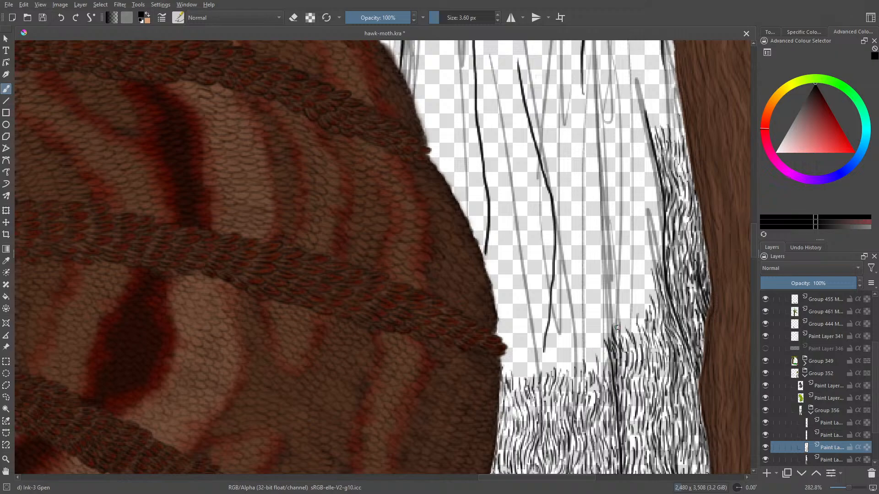
- Raise the bark grain between the central crack line's tip and the outer crack line into a taller block
{"action": "mouse_move", "coordinate": [610, 338]}
{"action": "left_mouse_down"}
{"action": "mouse_move", "coordinate": [608, 308]}
{"action": "mouse_move", "coordinate": [611, 325]}
{"action": "mouse_move", "coordinate": [618, 302]}
{"action": "mouse_move", "coordinate": [606, 321]}
{"action": "left_mouse_up"}
{"action": "left_click_drag", "start_coordinate": [621, 315], "coordinate": [623, 324]}
{"action": "mouse_move", "coordinate": [624, 322]}
{"action": "left_mouse_down"}
{"action": "mouse_move", "coordinate": [629, 342]}
{"action": "mouse_move", "coordinate": [635, 337]}
{"action": "left_mouse_up"}
{"action": "mouse_move", "coordinate": [628, 304]}
{"action": "left_mouse_down"}
{"action": "mouse_move", "coordinate": [635, 325]}
{"action": "mouse_move", "coordinate": [646, 305]}
{"action": "left_mouse_up"}
{"action": "mouse_move", "coordinate": [645, 270]}
{"action": "left_mouse_down"}
{"action": "mouse_move", "coordinate": [650, 289]}
{"action": "mouse_move", "coordinate": [647, 243]}
{"action": "mouse_move", "coordinate": [650, 266]}
{"action": "mouse_move", "coordinate": [628, 303]}
{"action": "left_mouse_up"}
{"action": "mouse_move", "coordinate": [630, 269]}
{"action": "left_mouse_down"}
{"action": "mouse_move", "coordinate": [620, 309]}
{"action": "mouse_move", "coordinate": [618, 295]}
{"action": "left_mouse_up"}
{"action": "mouse_move", "coordinate": [617, 274]}
{"action": "left_mouse_down"}
{"action": "mouse_move", "coordinate": [615, 294]}
{"action": "mouse_move", "coordinate": [622, 289]}
{"action": "mouse_move", "coordinate": [603, 306]}
{"action": "mouse_move", "coordinate": [605, 373]}
{"action": "left_mouse_up"}
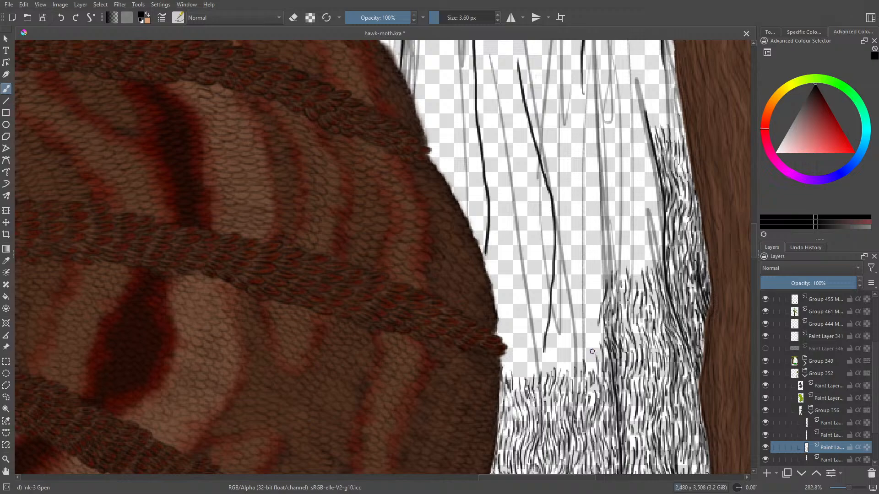
- Widen the raised bark block towards the wing with strokes on the inner side of the central crack line's tip
{"action": "left_click_drag", "start_coordinate": [592, 350], "coordinate": [589, 369]}
{"action": "mouse_move", "coordinate": [591, 331]}
{"action": "left_mouse_down"}
{"action": "mouse_move", "coordinate": [594, 366]}
{"action": "mouse_move", "coordinate": [598, 287]}
{"action": "mouse_move", "coordinate": [587, 316]}
{"action": "left_mouse_up"}
{"action": "mouse_move", "coordinate": [588, 314]}
{"action": "left_mouse_down"}
{"action": "mouse_move", "coordinate": [575, 378]}
{"action": "mouse_move", "coordinate": [570, 351]}
{"action": "left_mouse_up"}
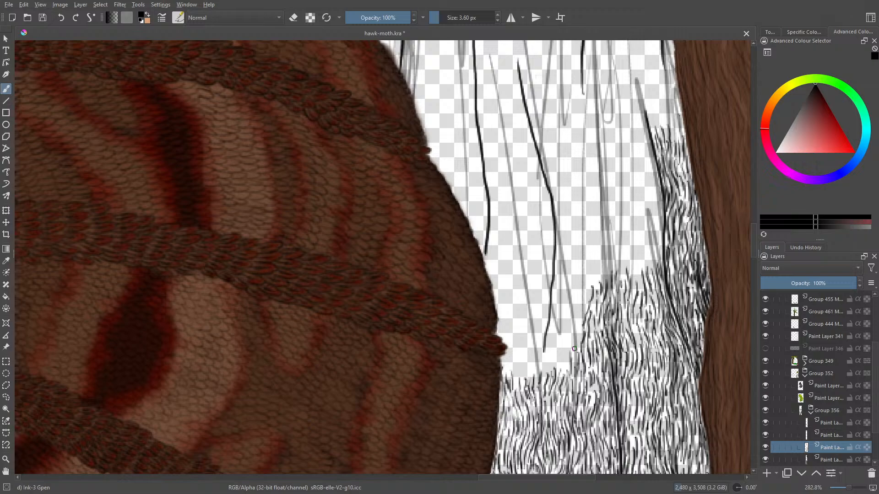
{"action": "left_click_drag", "start_coordinate": [513, 166], "coordinate": [518, 254]}
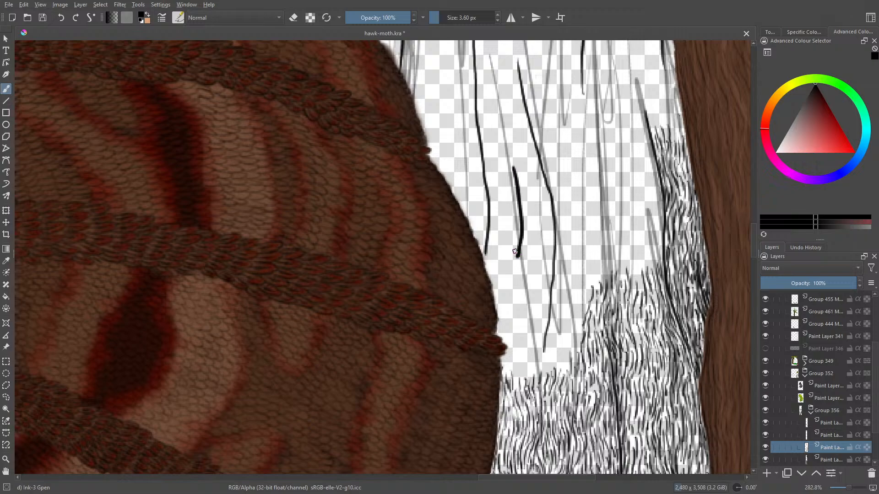
{"action": "left_click", "coordinate": [61, 18]}
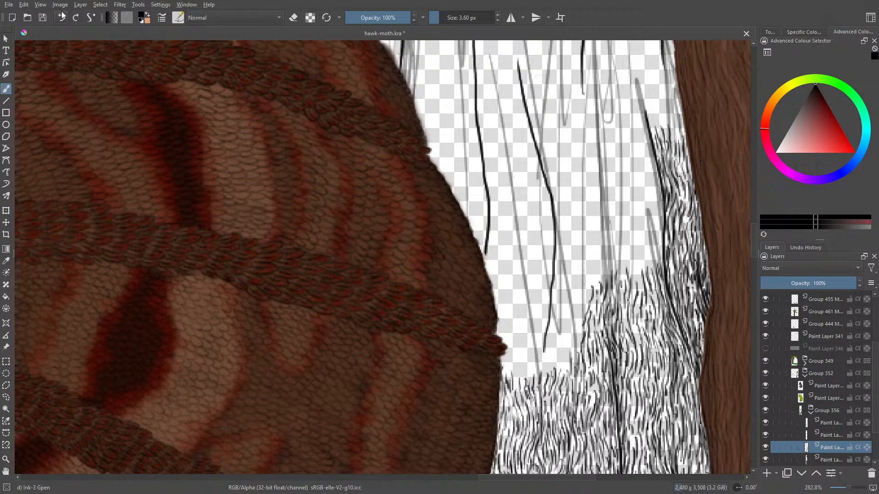
{"action": "mouse_move", "coordinate": [517, 278]}
{"action": "left_mouse_down"}
{"action": "mouse_move", "coordinate": [532, 218]}
{"action": "mouse_move", "coordinate": [525, 162]}
{"action": "mouse_move", "coordinate": [499, 98]}
{"action": "left_mouse_up"}
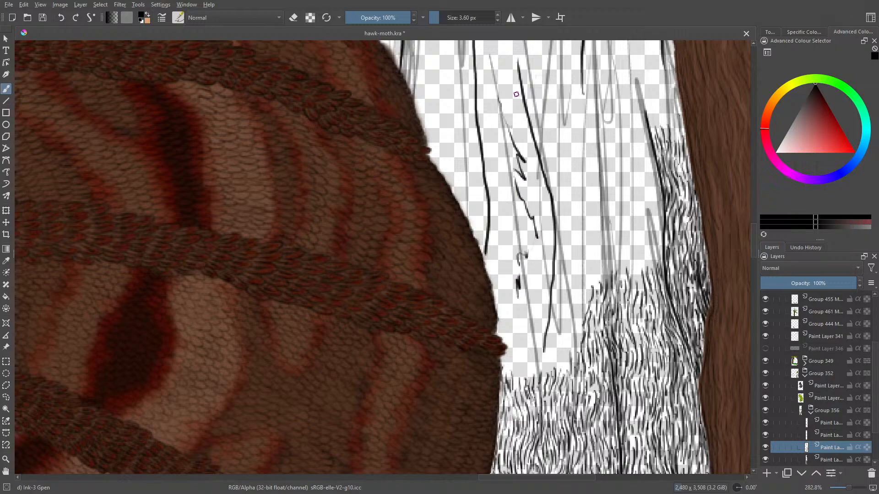
{"action": "key", "text": "e"}
{"action": "mouse_move", "coordinate": [499, 94]}
{"action": "left_mouse_down"}
{"action": "mouse_move", "coordinate": [533, 229]}
{"action": "mouse_move", "coordinate": [525, 220]}
{"action": "mouse_move", "coordinate": [512, 294]}
{"action": "left_mouse_up"}
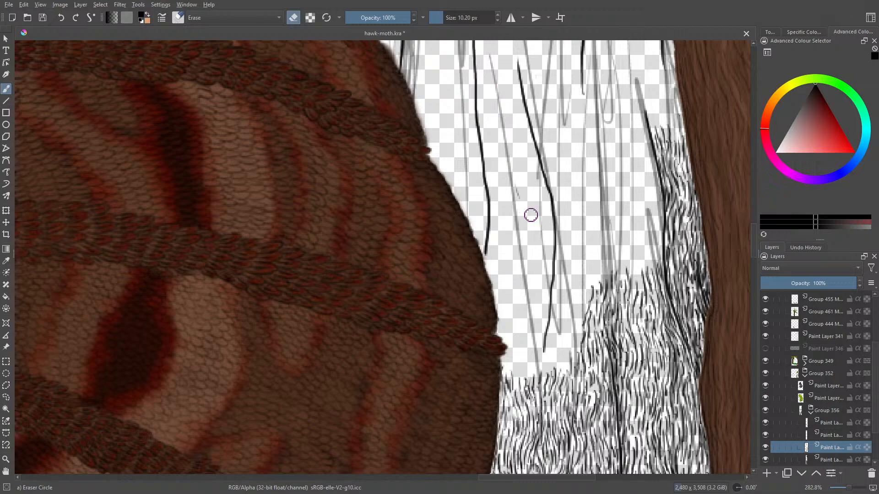
{"action": "key", "text": "e"}
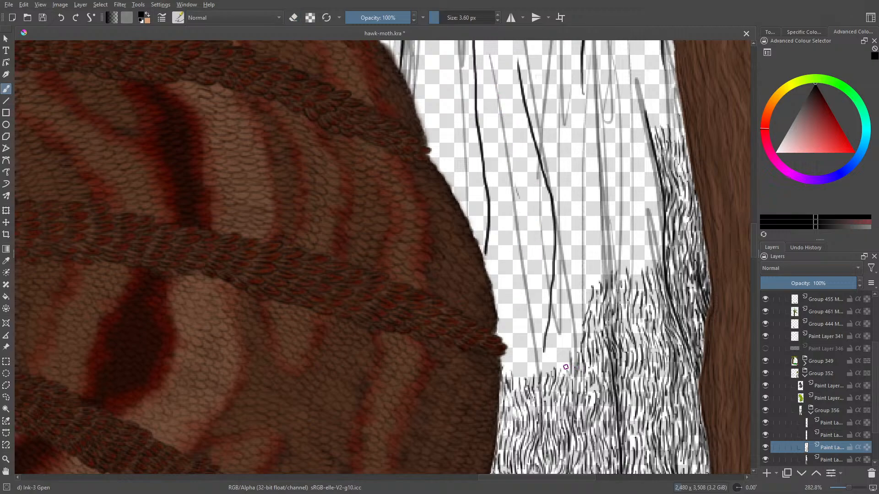
- Fill the gap between the raised bark block and the lower end of the inked crack line beside it with bark strokes
{"action": "mouse_move", "coordinate": [566, 367]}
{"action": "left_mouse_down"}
{"action": "mouse_move", "coordinate": [576, 338]}
{"action": "mouse_move", "coordinate": [573, 355]}
{"action": "mouse_move", "coordinate": [576, 312]}
{"action": "left_mouse_up"}
{"action": "mouse_move", "coordinate": [580, 323]}
{"action": "left_mouse_down"}
{"action": "mouse_move", "coordinate": [590, 285]}
{"action": "mouse_move", "coordinate": [580, 291]}
{"action": "left_mouse_up"}
{"action": "left_click_drag", "start_coordinate": [570, 325], "coordinate": [576, 302]}
{"action": "mouse_move", "coordinate": [566, 340]}
{"action": "left_mouse_down"}
{"action": "mouse_move", "coordinate": [572, 319]}
{"action": "mouse_move", "coordinate": [566, 329]}
{"action": "mouse_move", "coordinate": [563, 318]}
{"action": "left_mouse_up"}
{"action": "mouse_move", "coordinate": [549, 360]}
{"action": "left_mouse_down"}
{"action": "mouse_move", "coordinate": [555, 339]}
{"action": "mouse_move", "coordinate": [559, 364]}
{"action": "mouse_move", "coordinate": [549, 347]}
{"action": "mouse_move", "coordinate": [554, 292]}
{"action": "mouse_move", "coordinate": [570, 299]}
{"action": "mouse_move", "coordinate": [574, 275]}
{"action": "mouse_move", "coordinate": [566, 280]}
{"action": "left_mouse_up"}
{"action": "left_click_drag", "start_coordinate": [561, 301], "coordinate": [560, 272]}
{"action": "mouse_move", "coordinate": [554, 296]}
{"action": "left_mouse_down"}
{"action": "mouse_move", "coordinate": [557, 276]}
{"action": "mouse_move", "coordinate": [556, 284]}
{"action": "left_mouse_up"}
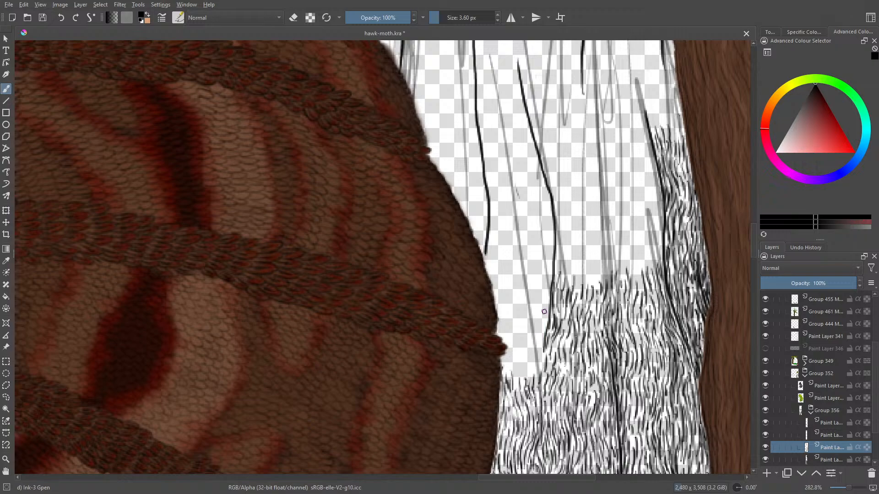
- Extend the bark grain from that crack line's lower end to the wing edge, levelling its upper edge with the grain across the line
{"action": "mouse_move", "coordinate": [545, 308]}
{"action": "left_mouse_down"}
{"action": "mouse_move", "coordinate": [541, 379]}
{"action": "mouse_move", "coordinate": [529, 348]}
{"action": "mouse_move", "coordinate": [535, 310]}
{"action": "mouse_move", "coordinate": [523, 344]}
{"action": "mouse_move", "coordinate": [527, 381]}
{"action": "mouse_move", "coordinate": [515, 359]}
{"action": "left_mouse_up"}
{"action": "left_click_drag", "start_coordinate": [512, 353], "coordinate": [513, 361]}
{"action": "mouse_move", "coordinate": [520, 340]}
{"action": "left_mouse_down"}
{"action": "mouse_move", "coordinate": [515, 346]}
{"action": "mouse_move", "coordinate": [521, 339]}
{"action": "left_mouse_up"}
{"action": "left_click_drag", "start_coordinate": [525, 345], "coordinate": [523, 348]}
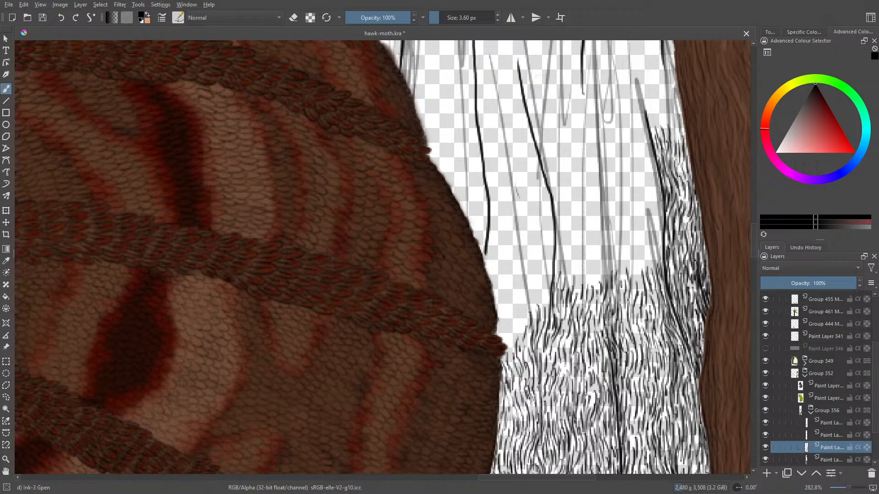
{"action": "left_click_drag", "start_coordinate": [510, 357], "coordinate": [525, 314]}
{"action": "mouse_move", "coordinate": [521, 324]}
{"action": "left_mouse_down"}
{"action": "mouse_move", "coordinate": [522, 299]}
{"action": "mouse_move", "coordinate": [526, 312]}
{"action": "mouse_move", "coordinate": [533, 299]}
{"action": "mouse_move", "coordinate": [534, 311]}
{"action": "mouse_move", "coordinate": [538, 291]}
{"action": "mouse_move", "coordinate": [543, 301]}
{"action": "mouse_move", "coordinate": [549, 282]}
{"action": "left_mouse_up"}
{"action": "left_click_drag", "start_coordinate": [545, 313], "coordinate": [549, 288]}
{"action": "mouse_move", "coordinate": [516, 333]}
{"action": "left_mouse_down"}
{"action": "mouse_move", "coordinate": [507, 316]}
{"action": "mouse_move", "coordinate": [501, 340]}
{"action": "mouse_move", "coordinate": [501, 317]}
{"action": "mouse_move", "coordinate": [497, 342]}
{"action": "mouse_move", "coordinate": [496, 333]}
{"action": "mouse_move", "coordinate": [499, 295]}
{"action": "left_mouse_up"}
{"action": "left_click_drag", "start_coordinate": [493, 306], "coordinate": [501, 280]}
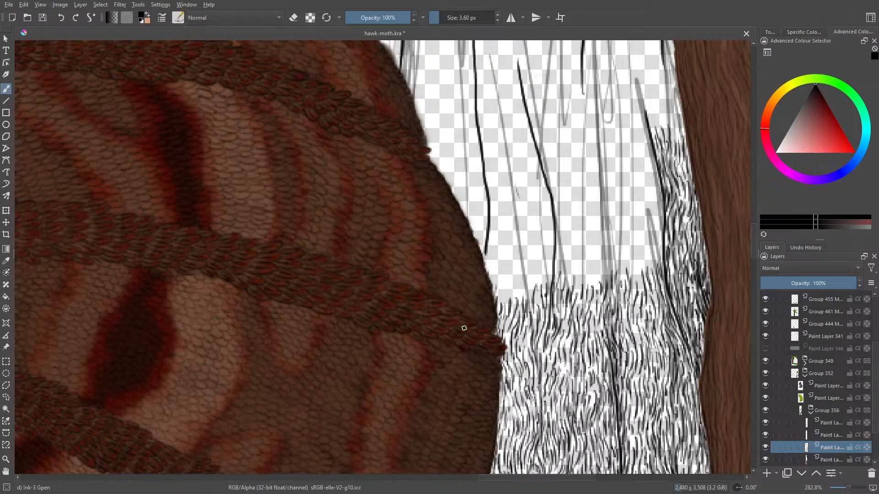
{"action": "mouse_move", "coordinate": [532, 239]}
{"action": "left_mouse_down"}
{"action": "mouse_move", "coordinate": [530, 252]}
{"action": "mouse_move", "coordinate": [512, 252]}
{"action": "mouse_move", "coordinate": [532, 240]}
{"action": "mouse_move", "coordinate": [527, 253]}
{"action": "left_mouse_up"}
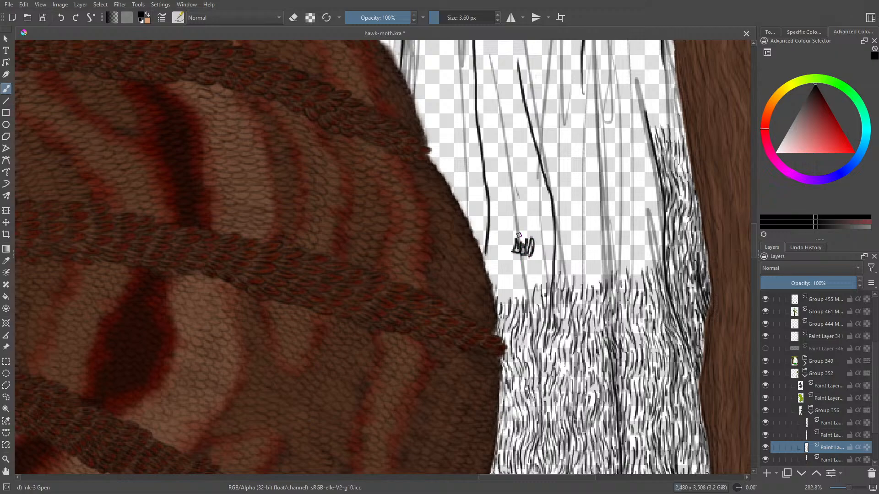
{"action": "key", "text": "e"}
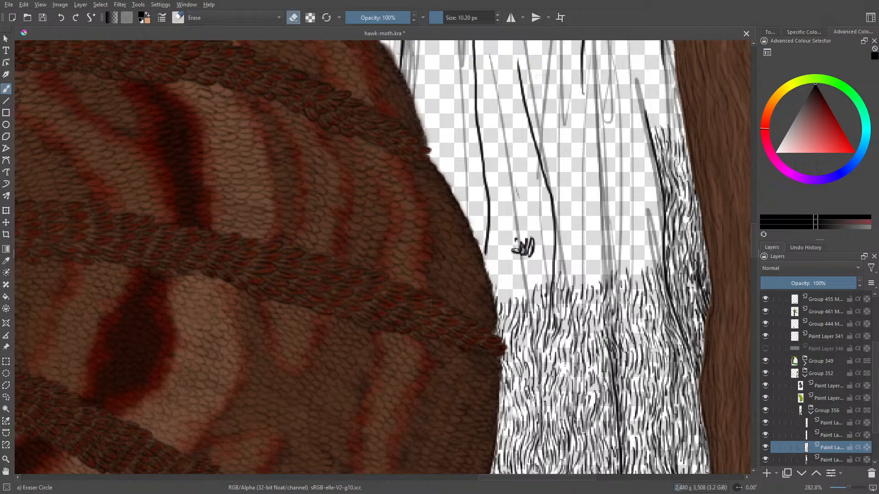
{"action": "mouse_move", "coordinate": [510, 254]}
{"action": "left_mouse_down"}
{"action": "mouse_move", "coordinate": [527, 235]}
{"action": "mouse_move", "coordinate": [532, 255]}
{"action": "left_mouse_up"}
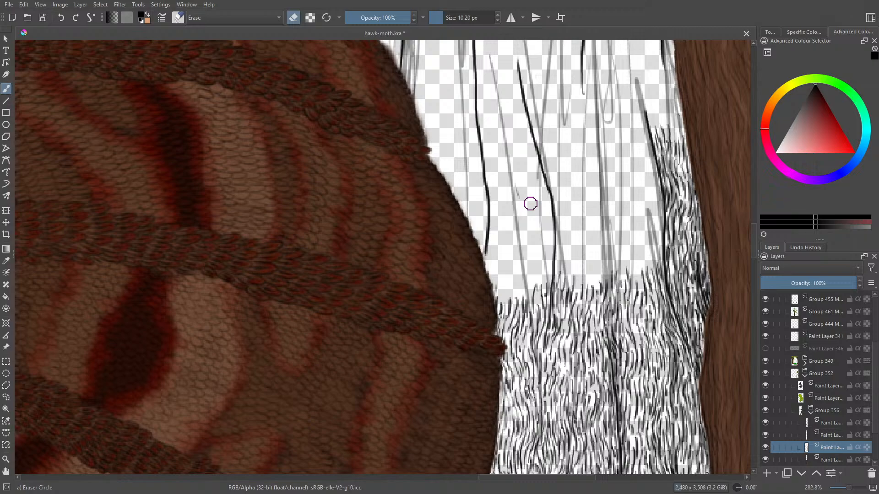
{"action": "key", "text": "e"}
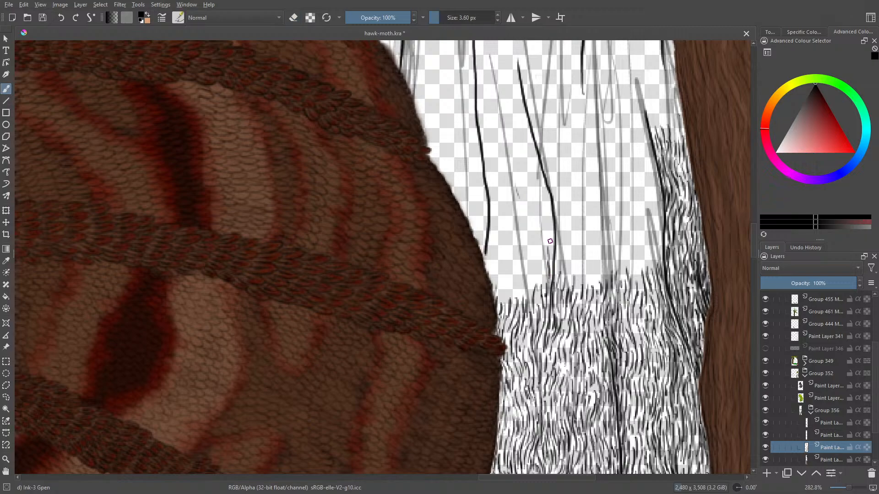
- Raise a peak of bark grain on the wing side of the crack line, sloping down to the wing edge
{"action": "mouse_move", "coordinate": [546, 253]}
{"action": "left_mouse_down"}
{"action": "mouse_move", "coordinate": [538, 303]}
{"action": "mouse_move", "coordinate": [525, 296]}
{"action": "mouse_move", "coordinate": [536, 271]}
{"action": "mouse_move", "coordinate": [508, 309]}
{"action": "left_mouse_up"}
{"action": "mouse_move", "coordinate": [512, 279]}
{"action": "left_mouse_down"}
{"action": "mouse_move", "coordinate": [504, 308]}
{"action": "mouse_move", "coordinate": [509, 292]}
{"action": "left_mouse_up"}
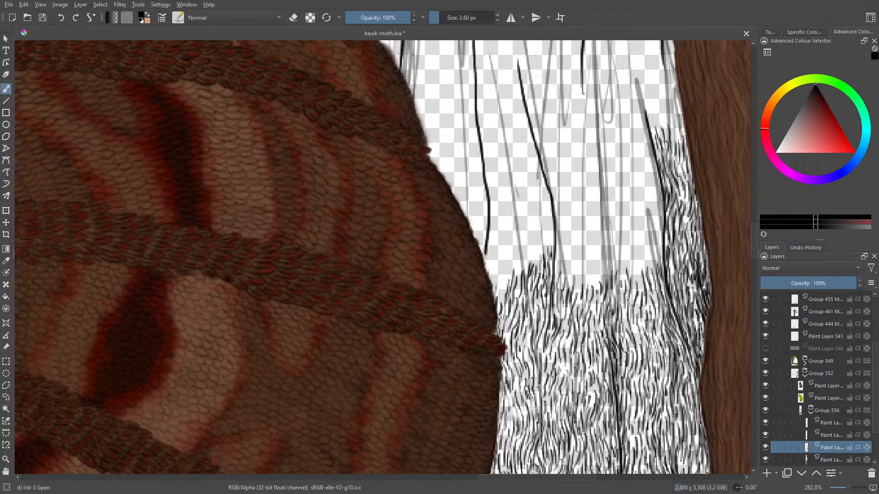
{"action": "left_click_drag", "start_coordinate": [518, 259], "coordinate": [516, 274]}
{"action": "mouse_move", "coordinate": [529, 241]}
{"action": "left_mouse_down"}
{"action": "mouse_move", "coordinate": [525, 270]}
{"action": "mouse_move", "coordinate": [533, 259]}
{"action": "mouse_move", "coordinate": [536, 267]}
{"action": "left_mouse_up"}
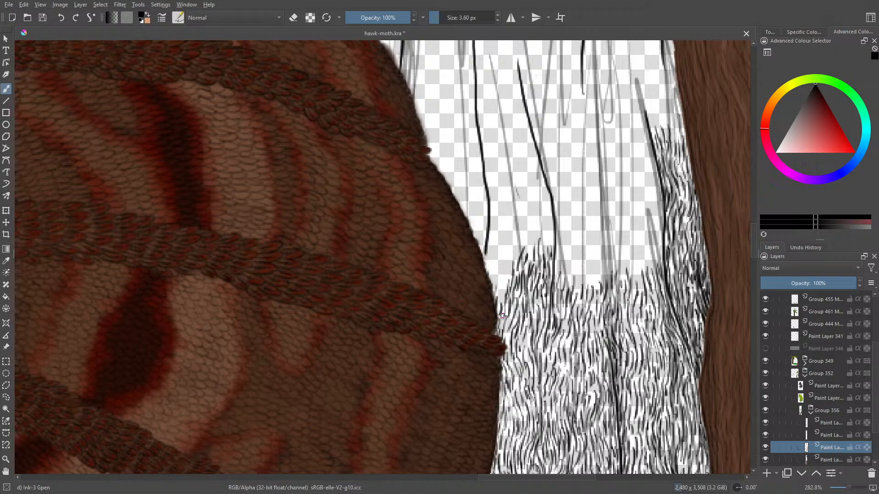
- Fill bark strokes up along the wing edge to the lower end of the crack line nearest the wing
{"action": "left_click_drag", "start_coordinate": [507, 257], "coordinate": [501, 276]}
{"action": "left_click_drag", "start_coordinate": [504, 270], "coordinate": [501, 299]}
{"action": "mouse_move", "coordinate": [508, 274]}
{"action": "left_mouse_down"}
{"action": "mouse_move", "coordinate": [502, 292]}
{"action": "mouse_move", "coordinate": [507, 276]}
{"action": "mouse_move", "coordinate": [498, 270]}
{"action": "left_mouse_up"}
{"action": "left_click_drag", "start_coordinate": [498, 266], "coordinate": [494, 289]}
{"action": "mouse_move", "coordinate": [501, 272]}
{"action": "left_mouse_down"}
{"action": "mouse_move", "coordinate": [496, 287]}
{"action": "mouse_move", "coordinate": [499, 276]}
{"action": "mouse_move", "coordinate": [489, 276]}
{"action": "left_mouse_up"}
{"action": "mouse_move", "coordinate": [492, 255]}
{"action": "left_mouse_down"}
{"action": "mouse_move", "coordinate": [491, 267]}
{"action": "mouse_move", "coordinate": [492, 253]}
{"action": "left_mouse_up"}
{"action": "left_click_drag", "start_coordinate": [496, 253], "coordinate": [494, 269]}
- Build the bark grain upwards between the two crack lines, starting beside the line nearest the wing
{"action": "mouse_move", "coordinate": [495, 249]}
{"action": "left_mouse_down"}
{"action": "mouse_move", "coordinate": [499, 259]}
{"action": "mouse_move", "coordinate": [502, 224]}
{"action": "left_mouse_up"}
{"action": "mouse_move", "coordinate": [504, 229]}
{"action": "left_mouse_down"}
{"action": "mouse_move", "coordinate": [506, 211]}
{"action": "mouse_move", "coordinate": [506, 222]}
{"action": "left_mouse_up"}
{"action": "left_click_drag", "start_coordinate": [505, 250], "coordinate": [512, 233]}
{"action": "left_click_drag", "start_coordinate": [509, 257], "coordinate": [518, 224]}
{"action": "left_click_drag", "start_coordinate": [518, 260], "coordinate": [523, 224]}
{"action": "mouse_move", "coordinate": [526, 236]}
{"action": "left_mouse_down"}
{"action": "mouse_move", "coordinate": [525, 209]}
{"action": "mouse_move", "coordinate": [513, 212]}
{"action": "left_mouse_up"}
{"action": "mouse_move", "coordinate": [508, 225]}
{"action": "left_mouse_down"}
{"action": "mouse_move", "coordinate": [515, 192]}
{"action": "mouse_move", "coordinate": [495, 201]}
{"action": "left_mouse_up"}
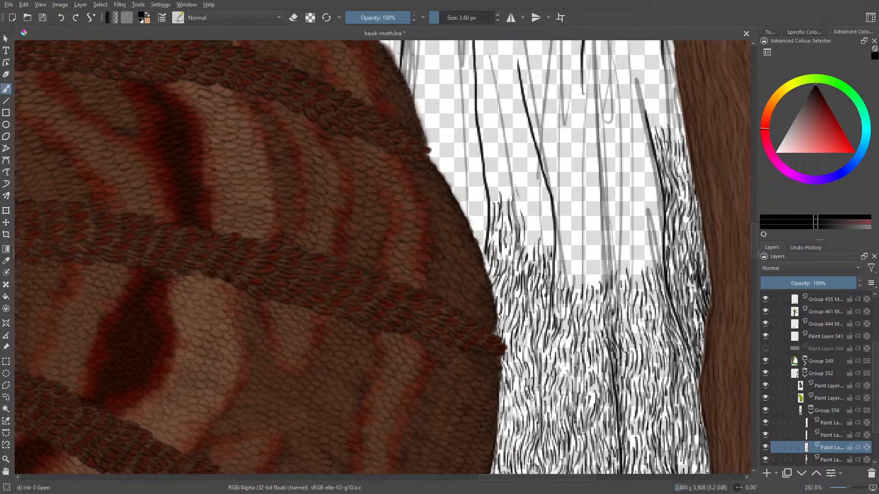
- Fill the rest of the strip between the two crack lines with bark strokes up to the bend of the inner line
{"action": "left_click_drag", "start_coordinate": [495, 248], "coordinate": [498, 222]}
{"action": "mouse_move", "coordinate": [531, 255]}
{"action": "left_mouse_down"}
{"action": "mouse_move", "coordinate": [527, 196]}
{"action": "mouse_move", "coordinate": [552, 226]}
{"action": "mouse_move", "coordinate": [533, 174]}
{"action": "left_mouse_up"}
{"action": "mouse_move", "coordinate": [539, 207]}
{"action": "left_mouse_down"}
{"action": "mouse_move", "coordinate": [526, 174]}
{"action": "mouse_move", "coordinate": [523, 186]}
{"action": "left_mouse_up"}
{"action": "left_click_drag", "start_coordinate": [533, 221], "coordinate": [522, 177]}
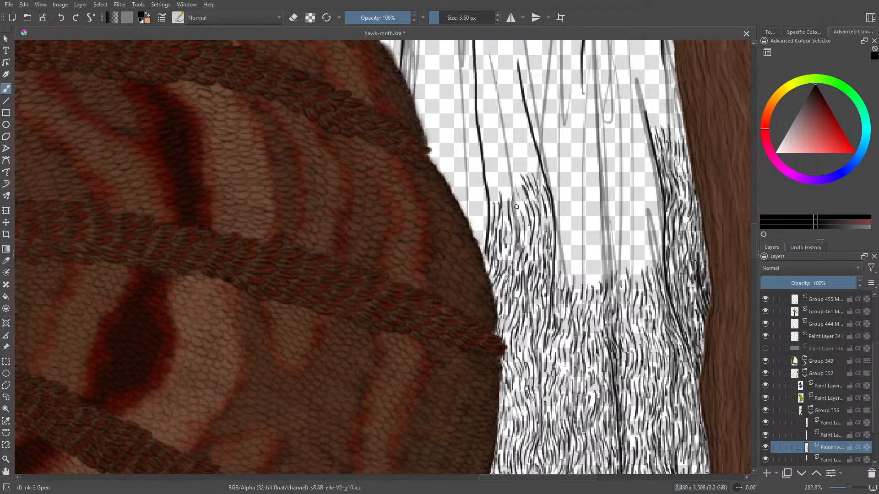
{"action": "left_click_drag", "start_coordinate": [514, 197], "coordinate": [527, 237]}
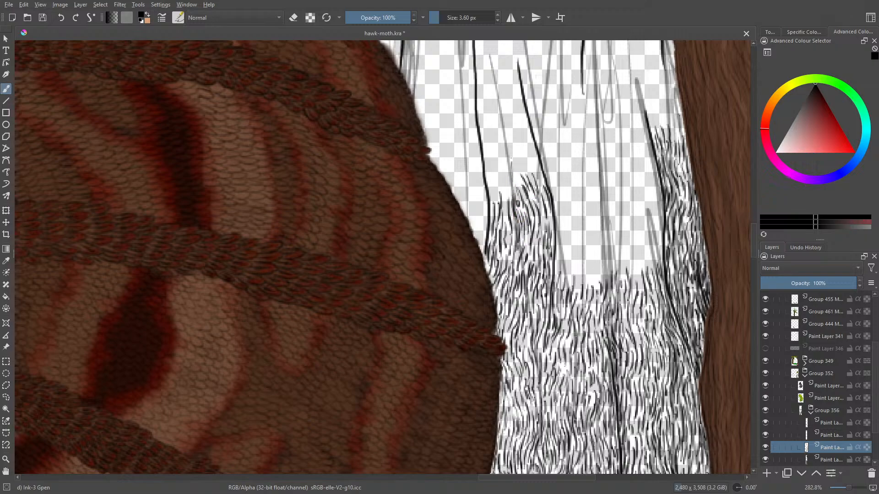
- Carry the bark grain across the crack line nearest the wing and fill the narrow strip down along the wing edge
{"action": "mouse_move", "coordinate": [513, 191]}
{"action": "left_mouse_down"}
{"action": "mouse_move", "coordinate": [523, 213]}
{"action": "mouse_move", "coordinate": [512, 152]}
{"action": "mouse_move", "coordinate": [509, 159]}
{"action": "left_mouse_up"}
{"action": "mouse_move", "coordinate": [511, 175]}
{"action": "left_mouse_down"}
{"action": "mouse_move", "coordinate": [507, 150]}
{"action": "mouse_move", "coordinate": [508, 233]}
{"action": "mouse_move", "coordinate": [490, 189]}
{"action": "mouse_move", "coordinate": [496, 183]}
{"action": "mouse_move", "coordinate": [478, 253]}
{"action": "mouse_move", "coordinate": [476, 186]}
{"action": "left_mouse_up"}
{"action": "left_click_drag", "start_coordinate": [485, 219], "coordinate": [480, 192]}
{"action": "mouse_move", "coordinate": [485, 204]}
{"action": "left_mouse_down"}
{"action": "mouse_move", "coordinate": [477, 160]}
{"action": "mouse_move", "coordinate": [481, 190]}
{"action": "mouse_move", "coordinate": [472, 178]}
{"action": "mouse_move", "coordinate": [468, 189]}
{"action": "left_mouse_up"}
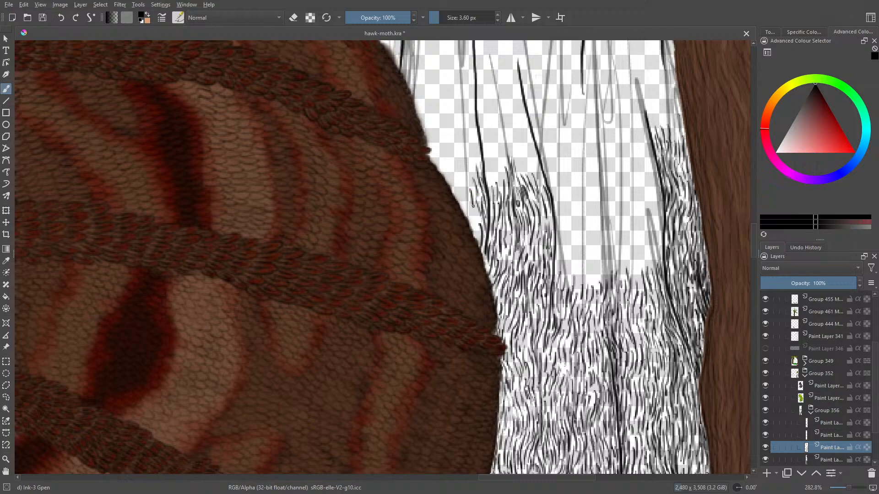
{"action": "mouse_move", "coordinate": [474, 232]}
{"action": "left_mouse_down"}
{"action": "mouse_move", "coordinate": [473, 253]}
{"action": "mouse_move", "coordinate": [461, 190]}
{"action": "mouse_move", "coordinate": [477, 218]}
{"action": "mouse_move", "coordinate": [459, 182]}
{"action": "mouse_move", "coordinate": [459, 159]}
{"action": "left_mouse_up"}
{"action": "left_click_drag", "start_coordinate": [462, 200], "coordinate": [452, 184]}
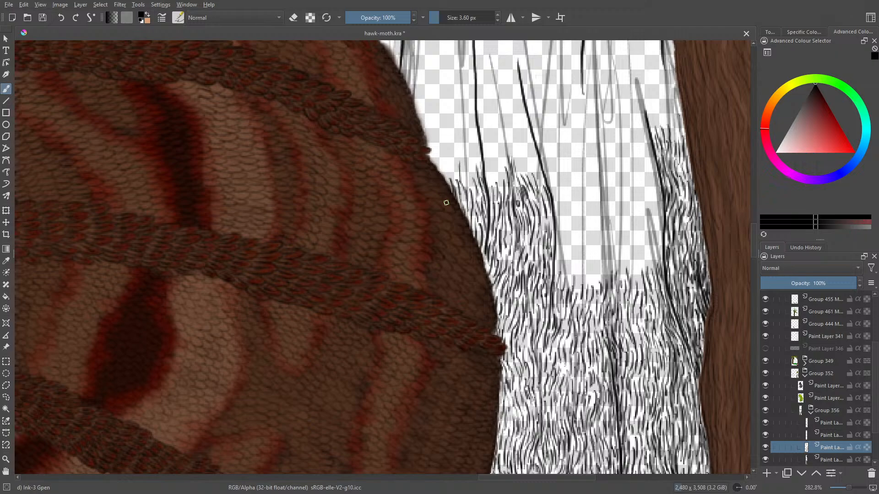
- Extend the grain strip between the wing edge and the nearest crack line up to the notch in the wing
{"action": "left_click_drag", "start_coordinate": [444, 178], "coordinate": [442, 145]}
{"action": "mouse_move", "coordinate": [441, 167]}
{"action": "left_mouse_down"}
{"action": "mouse_move", "coordinate": [438, 151]}
{"action": "mouse_move", "coordinate": [448, 186]}
{"action": "mouse_move", "coordinate": [461, 178]}
{"action": "mouse_move", "coordinate": [469, 185]}
{"action": "mouse_move", "coordinate": [477, 116]}
{"action": "left_mouse_up"}
{"action": "mouse_move", "coordinate": [476, 148]}
{"action": "left_mouse_down"}
{"action": "mouse_move", "coordinate": [473, 128]}
{"action": "mouse_move", "coordinate": [460, 129]}
{"action": "mouse_move", "coordinate": [462, 141]}
{"action": "mouse_move", "coordinate": [454, 137]}
{"action": "left_mouse_up"}
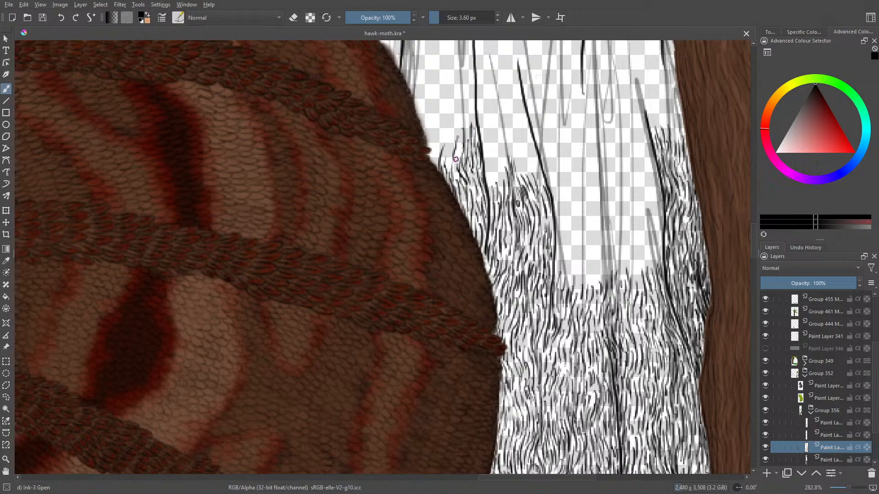
{"action": "mouse_move", "coordinate": [460, 170]}
{"action": "left_mouse_down"}
{"action": "mouse_move", "coordinate": [456, 147]}
{"action": "mouse_move", "coordinate": [447, 143]}
{"action": "mouse_move", "coordinate": [448, 157]}
{"action": "mouse_move", "coordinate": [432, 142]}
{"action": "mouse_move", "coordinate": [430, 123]}
{"action": "left_mouse_up"}
{"action": "mouse_move", "coordinate": [439, 156]}
{"action": "left_mouse_down"}
{"action": "mouse_move", "coordinate": [446, 113]}
{"action": "mouse_move", "coordinate": [462, 129]}
{"action": "left_mouse_up"}
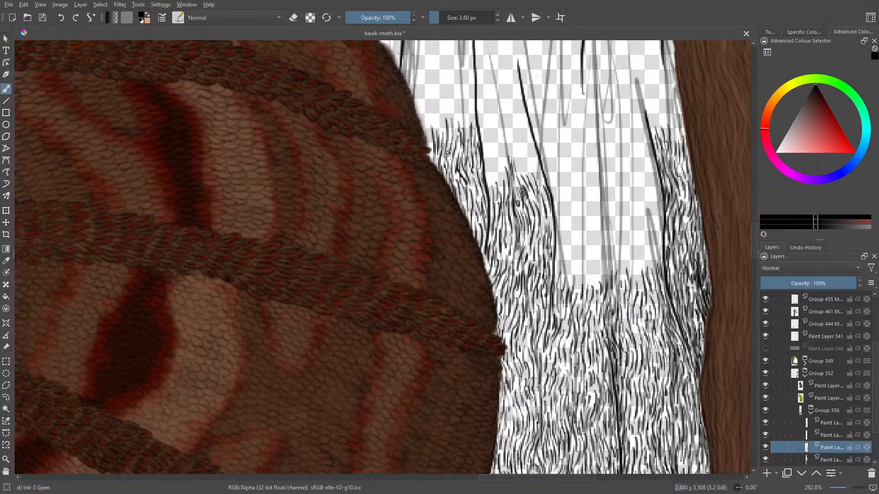
{"action": "left_click_drag", "start_coordinate": [429, 156], "coordinate": [427, 133]}
- Continue the bark strokes above the wing notch, along the wing edge and across to the nearest crack line
{"action": "left_click_drag", "start_coordinate": [754, 246], "coordinate": [753, 228]}
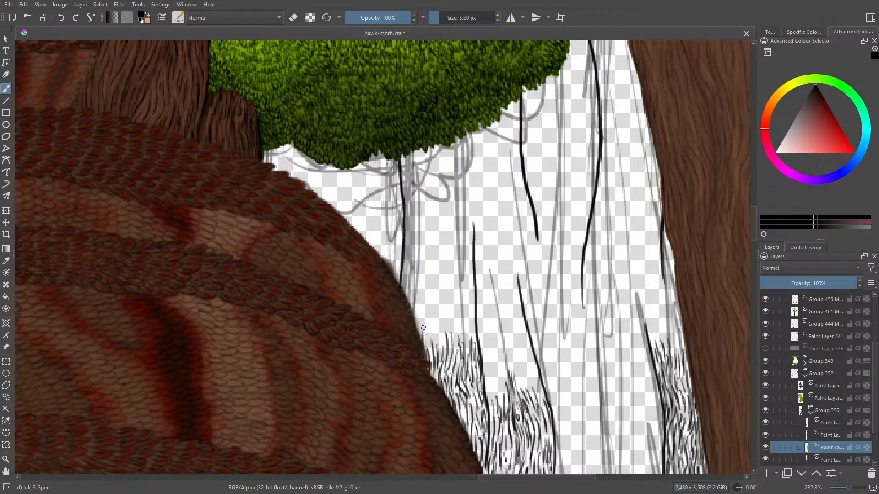
{"action": "mouse_move", "coordinate": [420, 324]}
{"action": "left_mouse_down"}
{"action": "mouse_move", "coordinate": [417, 339]}
{"action": "mouse_move", "coordinate": [417, 328]}
{"action": "left_mouse_up"}
{"action": "mouse_move", "coordinate": [415, 296]}
{"action": "left_mouse_down"}
{"action": "mouse_move", "coordinate": [416, 319]}
{"action": "mouse_move", "coordinate": [407, 300]}
{"action": "left_mouse_up"}
{"action": "mouse_move", "coordinate": [407, 287]}
{"action": "left_mouse_down"}
{"action": "mouse_move", "coordinate": [431, 325]}
{"action": "mouse_move", "coordinate": [433, 351]}
{"action": "mouse_move", "coordinate": [440, 311]}
{"action": "left_mouse_up"}
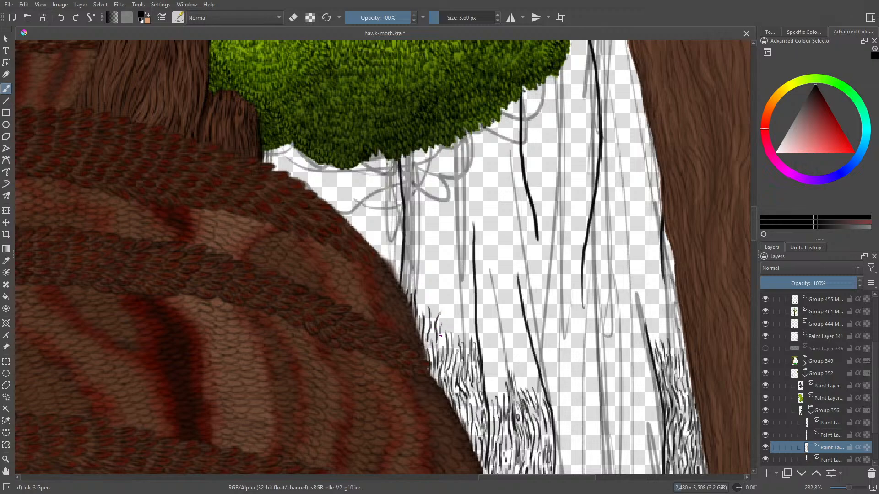
{"action": "left_click_drag", "start_coordinate": [442, 356], "coordinate": [448, 305]}
{"action": "left_click_drag", "start_coordinate": [457, 333], "coordinate": [461, 320]}
{"action": "left_click_drag", "start_coordinate": [469, 350], "coordinate": [466, 334]}
{"action": "mouse_move", "coordinate": [469, 338]}
{"action": "left_mouse_down"}
{"action": "mouse_move", "coordinate": [467, 315]}
{"action": "mouse_move", "coordinate": [472, 326]}
{"action": "left_mouse_up"}
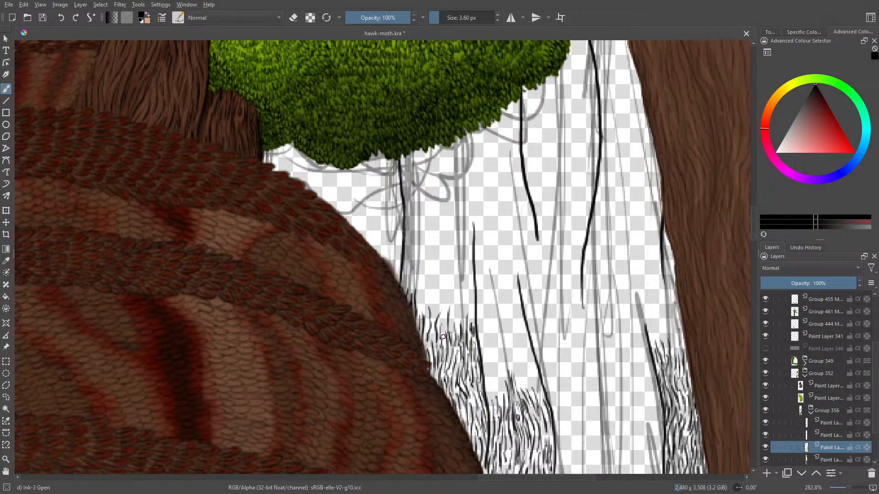
- Raise a tall peak of bark grain along the wing side of the crack line up to its upper tip
{"action": "left_click_drag", "start_coordinate": [472, 324], "coordinate": [475, 302]}
{"action": "mouse_move", "coordinate": [473, 322]}
{"action": "left_mouse_down"}
{"action": "mouse_move", "coordinate": [468, 289]}
{"action": "mouse_move", "coordinate": [464, 307]}
{"action": "mouse_move", "coordinate": [472, 288]}
{"action": "mouse_move", "coordinate": [467, 239]}
{"action": "left_mouse_up"}
{"action": "mouse_move", "coordinate": [464, 293]}
{"action": "left_mouse_down"}
{"action": "mouse_move", "coordinate": [463, 254]}
{"action": "mouse_move", "coordinate": [457, 331]}
{"action": "mouse_move", "coordinate": [447, 315]}
{"action": "mouse_move", "coordinate": [455, 285]}
{"action": "mouse_move", "coordinate": [458, 296]}
{"action": "mouse_move", "coordinate": [456, 246]}
{"action": "mouse_move", "coordinate": [448, 290]}
{"action": "left_mouse_up"}
{"action": "left_click_drag", "start_coordinate": [449, 289], "coordinate": [441, 326]}
{"action": "left_click_drag", "start_coordinate": [444, 321], "coordinate": [442, 336]}
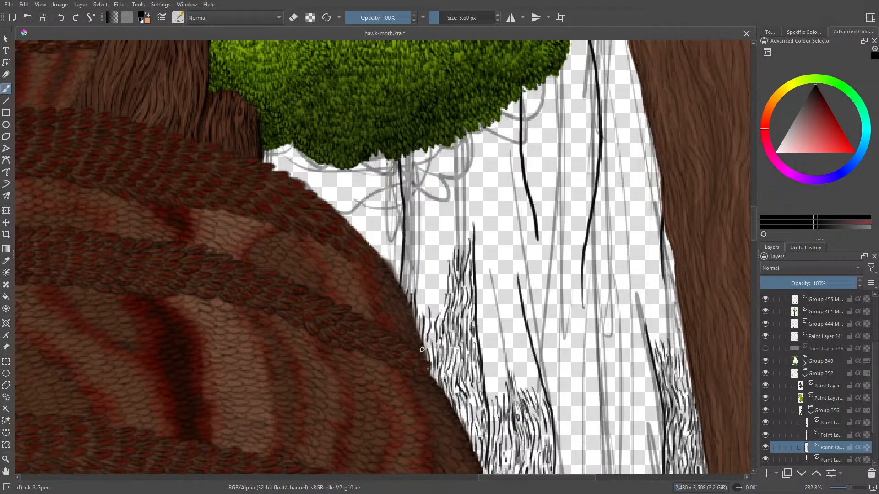
{"action": "left_click_drag", "start_coordinate": [432, 317], "coordinate": [436, 281]}
{"action": "mouse_move", "coordinate": [438, 316]}
{"action": "left_mouse_down"}
{"action": "mouse_move", "coordinate": [442, 251]}
{"action": "mouse_move", "coordinate": [448, 237]}
{"action": "mouse_move", "coordinate": [446, 263]}
{"action": "mouse_move", "coordinate": [458, 211]}
{"action": "mouse_move", "coordinate": [463, 256]}
{"action": "mouse_move", "coordinate": [468, 207]}
{"action": "mouse_move", "coordinate": [473, 236]}
{"action": "left_mouse_up"}
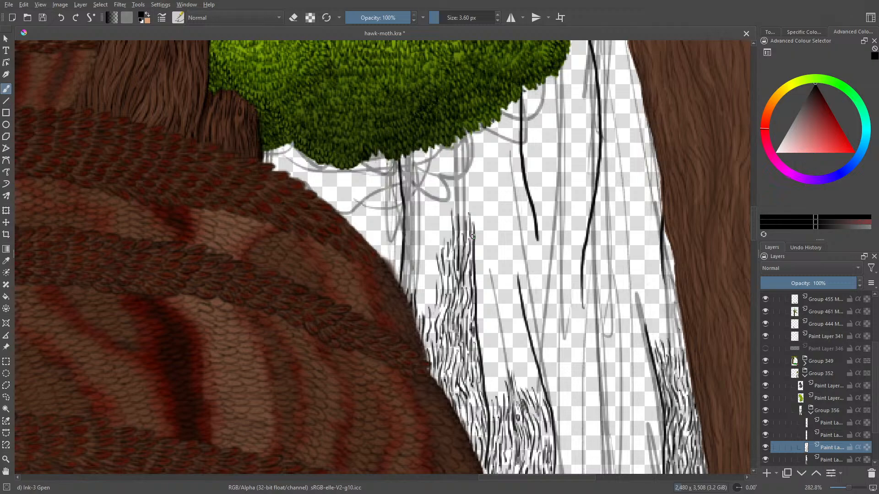
- Fill bark strokes between the tall grain peak and the wing edge, climbing beside the crack line that descends from the bush
{"action": "mouse_move", "coordinate": [430, 262]}
{"action": "left_mouse_down"}
{"action": "mouse_move", "coordinate": [440, 297]}
{"action": "mouse_move", "coordinate": [433, 290]}
{"action": "mouse_move", "coordinate": [426, 320]}
{"action": "left_mouse_up"}
{"action": "mouse_move", "coordinate": [431, 290]}
{"action": "left_mouse_down"}
{"action": "mouse_move", "coordinate": [426, 313]}
{"action": "mouse_move", "coordinate": [426, 301]}
{"action": "left_mouse_up"}
{"action": "left_click_drag", "start_coordinate": [423, 265], "coordinate": [424, 279]}
{"action": "mouse_move", "coordinate": [430, 276]}
{"action": "left_mouse_down"}
{"action": "mouse_move", "coordinate": [433, 290]}
{"action": "mouse_move", "coordinate": [428, 278]}
{"action": "left_mouse_up"}
{"action": "left_click_drag", "start_coordinate": [429, 248], "coordinate": [423, 276]}
{"action": "left_click_drag", "start_coordinate": [429, 232], "coordinate": [419, 298]}
{"action": "mouse_move", "coordinate": [422, 292]}
{"action": "left_mouse_down"}
{"action": "mouse_move", "coordinate": [416, 312]}
{"action": "mouse_move", "coordinate": [415, 302]}
{"action": "left_mouse_up"}
{"action": "mouse_move", "coordinate": [419, 278]}
{"action": "left_mouse_down"}
{"action": "mouse_move", "coordinate": [417, 302]}
{"action": "mouse_move", "coordinate": [412, 285]}
{"action": "left_mouse_up"}
{"action": "left_click_drag", "start_coordinate": [416, 258], "coordinate": [403, 287]}
{"action": "mouse_move", "coordinate": [407, 270]}
{"action": "left_mouse_down"}
{"action": "mouse_move", "coordinate": [402, 290]}
{"action": "mouse_move", "coordinate": [404, 271]}
{"action": "left_mouse_up"}
{"action": "mouse_move", "coordinate": [414, 241]}
{"action": "left_mouse_down"}
{"action": "mouse_move", "coordinate": [404, 268]}
{"action": "mouse_move", "coordinate": [411, 258]}
{"action": "left_mouse_up"}
{"action": "mouse_move", "coordinate": [418, 224]}
{"action": "left_mouse_down"}
{"action": "mouse_move", "coordinate": [411, 252]}
{"action": "mouse_move", "coordinate": [407, 237]}
{"action": "left_mouse_up"}
{"action": "left_click_drag", "start_coordinate": [409, 233], "coordinate": [405, 243]}
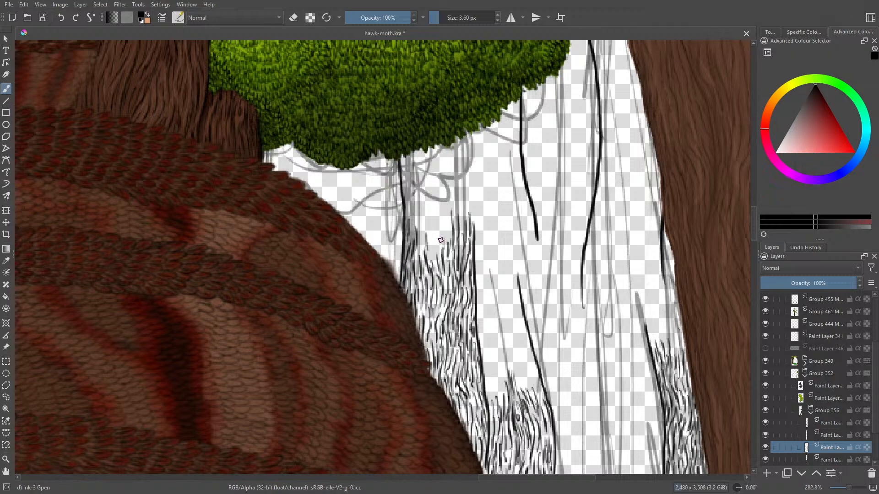
- Extend the tall grain peak above the crack line's tip and add a few strokes to the lower grain across the line
{"action": "left_click_drag", "start_coordinate": [432, 254], "coordinate": [439, 236]}
{"action": "left_click_drag", "start_coordinate": [433, 249], "coordinate": [445, 207]}
{"action": "mouse_move", "coordinate": [447, 211]}
{"action": "left_mouse_down"}
{"action": "mouse_move", "coordinate": [445, 188]}
{"action": "mouse_move", "coordinate": [463, 196]}
{"action": "mouse_move", "coordinate": [468, 183]}
{"action": "left_mouse_up"}
{"action": "mouse_move", "coordinate": [467, 221]}
{"action": "left_mouse_down"}
{"action": "mouse_move", "coordinate": [466, 198]}
{"action": "mouse_move", "coordinate": [474, 203]}
{"action": "left_mouse_up"}
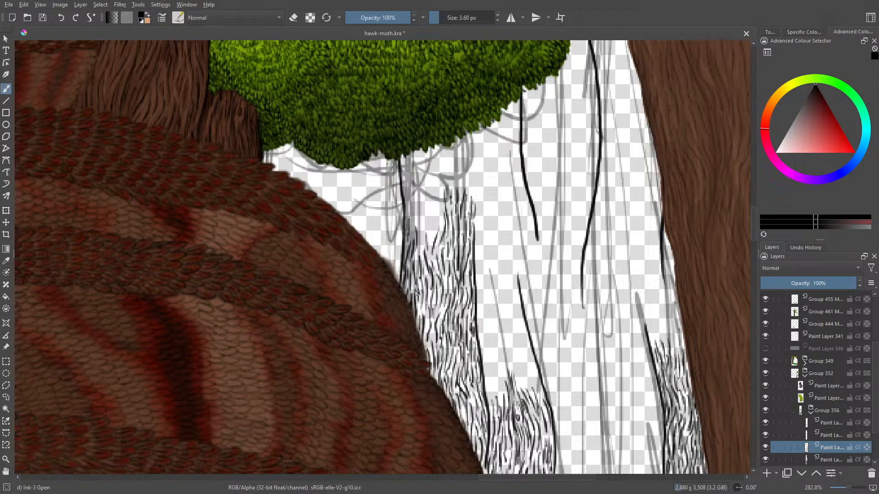
{"action": "mouse_move", "coordinate": [500, 397]}
{"action": "left_mouse_down"}
{"action": "mouse_move", "coordinate": [495, 368]}
{"action": "mouse_move", "coordinate": [500, 380]}
{"action": "mouse_move", "coordinate": [489, 382]}
{"action": "left_mouse_up"}
{"action": "mouse_move", "coordinate": [498, 240]}
{"action": "left_mouse_down"}
{"action": "mouse_move", "coordinate": [518, 242]}
{"action": "mouse_move", "coordinate": [497, 261]}
{"action": "mouse_move", "coordinate": [498, 276]}
{"action": "mouse_move", "coordinate": [510, 270]}
{"action": "mouse_move", "coordinate": [498, 277]}
{"action": "mouse_move", "coordinate": [498, 224]}
{"action": "mouse_move", "coordinate": [513, 243]}
{"action": "left_mouse_up"}
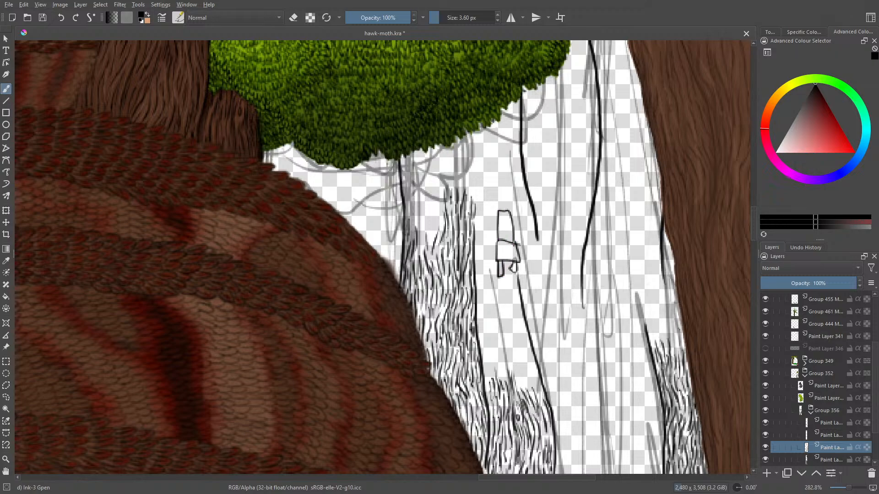
{"action": "mouse_move", "coordinate": [502, 209]}
{"action": "left_mouse_down"}
{"action": "mouse_move", "coordinate": [515, 242]}
{"action": "mouse_move", "coordinate": [502, 276]}
{"action": "mouse_move", "coordinate": [512, 221]}
{"action": "mouse_move", "coordinate": [498, 257]}
{"action": "mouse_move", "coordinate": [512, 241]}
{"action": "left_mouse_up"}
{"action": "key", "text": "e"}
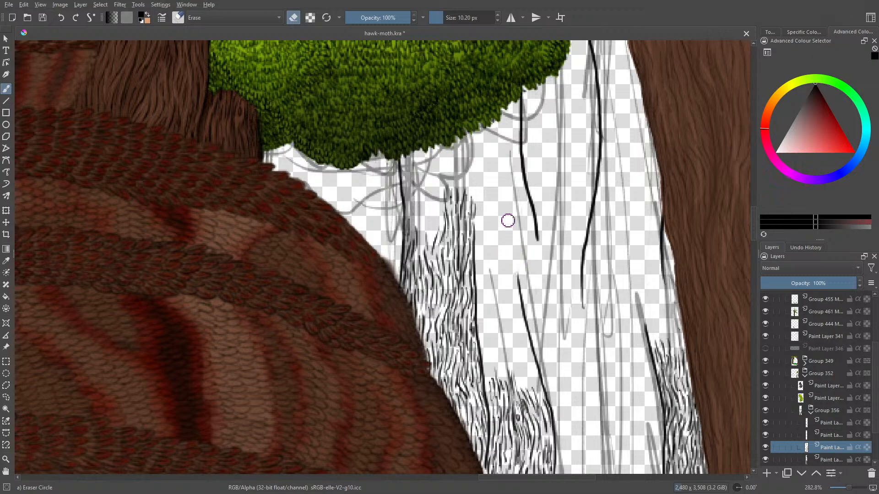
{"action": "key", "text": "e"}
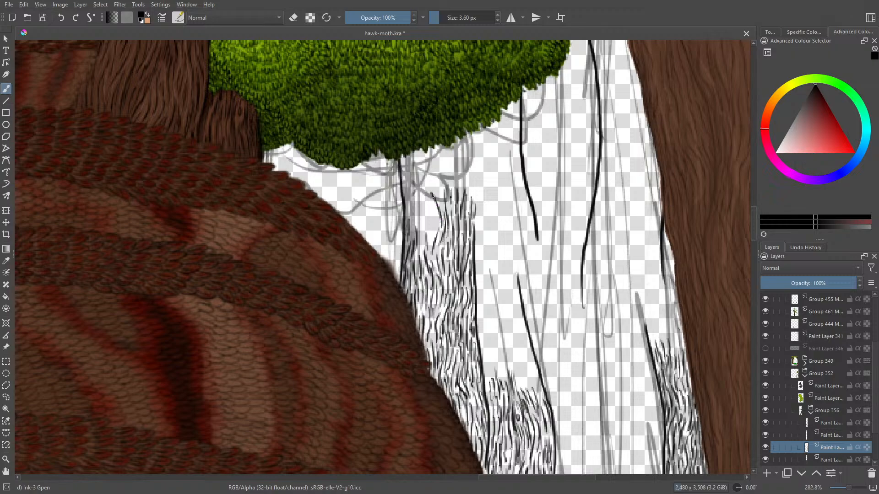
- Fill the column beside the crack line descending from the bush with bark strokes up to the leaves' lower edge
{"action": "mouse_move", "coordinate": [439, 197]}
{"action": "left_mouse_down"}
{"action": "mouse_move", "coordinate": [439, 164]}
{"action": "mouse_move", "coordinate": [444, 179]}
{"action": "mouse_move", "coordinate": [449, 167]}
{"action": "mouse_move", "coordinate": [450, 195]}
{"action": "mouse_move", "coordinate": [460, 152]}
{"action": "mouse_move", "coordinate": [448, 139]}
{"action": "mouse_move", "coordinate": [448, 158]}
{"action": "mouse_move", "coordinate": [436, 142]}
{"action": "left_mouse_up"}
{"action": "mouse_move", "coordinate": [438, 181]}
{"action": "left_mouse_down"}
{"action": "mouse_move", "coordinate": [437, 153]}
{"action": "mouse_move", "coordinate": [424, 184]}
{"action": "left_mouse_up"}
{"action": "mouse_move", "coordinate": [430, 229]}
{"action": "left_mouse_down"}
{"action": "mouse_move", "coordinate": [431, 194]}
{"action": "mouse_move", "coordinate": [434, 213]}
{"action": "left_mouse_up"}
{"action": "left_click_drag", "start_coordinate": [434, 247], "coordinate": [429, 232]}
{"action": "left_click_drag", "start_coordinate": [419, 218], "coordinate": [420, 234]}
{"action": "left_click_drag", "start_coordinate": [417, 207], "coordinate": [426, 221]}
{"action": "left_click_drag", "start_coordinate": [415, 184], "coordinate": [419, 197]}
{"action": "left_click_drag", "start_coordinate": [421, 167], "coordinate": [421, 191]}
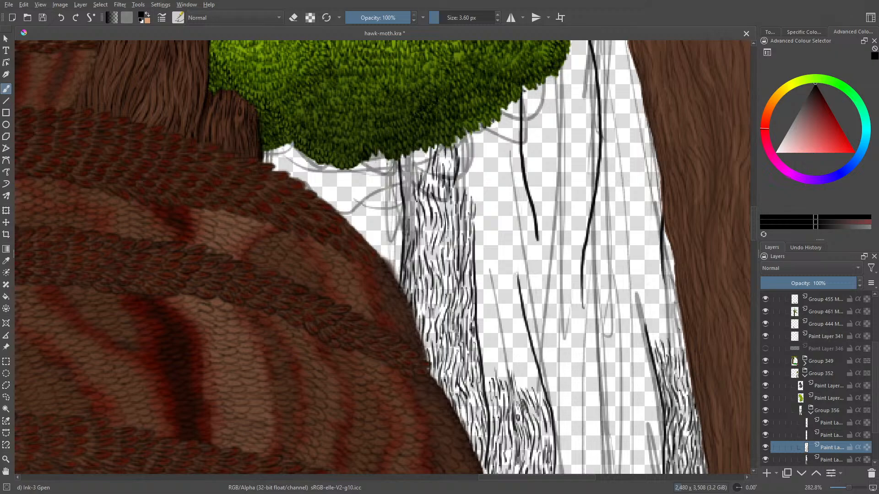
{"action": "mouse_move", "coordinate": [418, 151]}
{"action": "left_mouse_down"}
{"action": "mouse_move", "coordinate": [421, 176]}
{"action": "mouse_move", "coordinate": [414, 170]}
{"action": "mouse_move", "coordinate": [404, 182]}
{"action": "mouse_move", "coordinate": [414, 231]}
{"action": "left_mouse_up"}
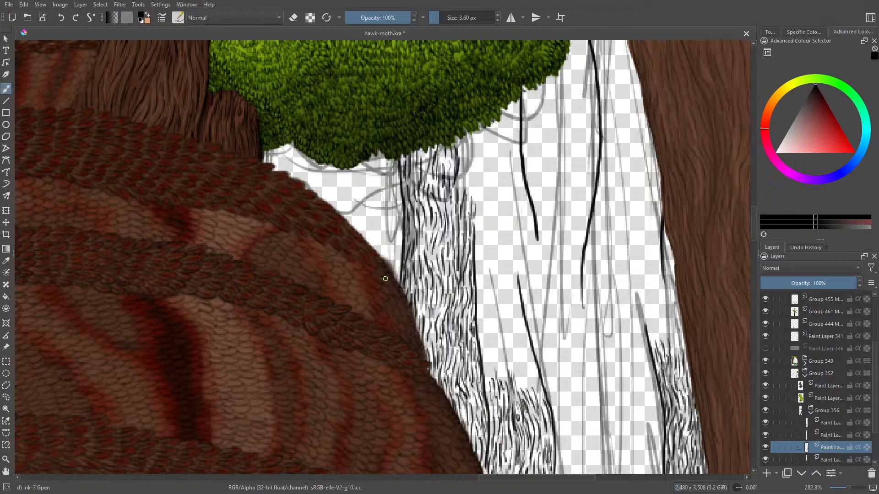
{"action": "left_click_drag", "start_coordinate": [450, 160], "coordinate": [439, 188]}
- Raise the lower bark grain along the wing side of the inner crack line
{"action": "left_click_drag", "start_coordinate": [538, 383], "coordinate": [542, 392]}
{"action": "mouse_move", "coordinate": [532, 358]}
{"action": "left_mouse_down"}
{"action": "mouse_move", "coordinate": [535, 387]}
{"action": "mouse_move", "coordinate": [529, 366]}
{"action": "left_mouse_up"}
{"action": "mouse_move", "coordinate": [524, 340]}
{"action": "left_mouse_down"}
{"action": "mouse_move", "coordinate": [533, 359]}
{"action": "mouse_move", "coordinate": [520, 362]}
{"action": "left_mouse_up"}
{"action": "left_click_drag", "start_coordinate": [517, 360], "coordinate": [524, 390]}
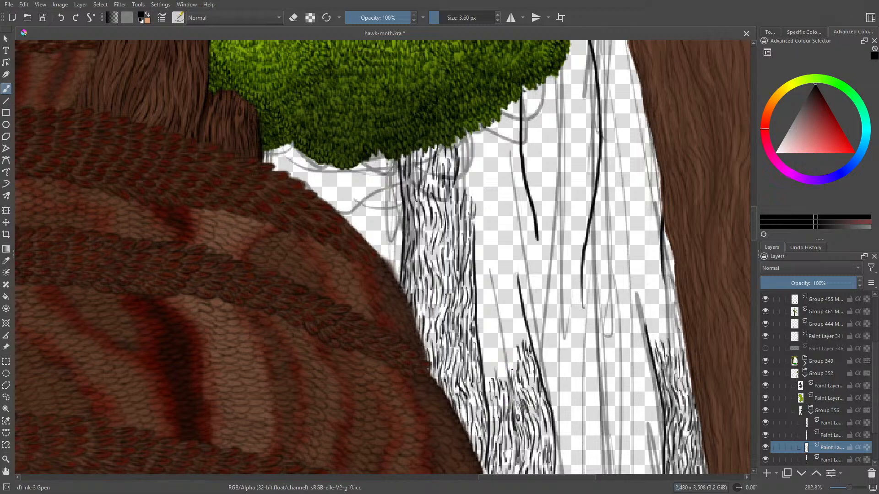
- Build the lower bark grain higher between the two crack lines and start filling towards the finished column by the wing
{"action": "mouse_move", "coordinate": [509, 368]}
{"action": "left_mouse_down"}
{"action": "mouse_move", "coordinate": [506, 330]}
{"action": "mouse_move", "coordinate": [512, 333]}
{"action": "left_mouse_up"}
{"action": "left_click_drag", "start_coordinate": [513, 340], "coordinate": [509, 315]}
{"action": "left_click_drag", "start_coordinate": [519, 325], "coordinate": [519, 340]}
{"action": "left_click_drag", "start_coordinate": [516, 313], "coordinate": [524, 335]}
{"action": "left_click_drag", "start_coordinate": [524, 330], "coordinate": [528, 342]}
{"action": "left_click_drag", "start_coordinate": [528, 339], "coordinate": [530, 348]}
{"action": "left_click_drag", "start_coordinate": [501, 318], "coordinate": [503, 331]}
{"action": "mouse_move", "coordinate": [500, 335]}
{"action": "left_mouse_down"}
{"action": "mouse_move", "coordinate": [507, 384]}
{"action": "mouse_move", "coordinate": [500, 380]}
{"action": "left_mouse_up"}
{"action": "left_click_drag", "start_coordinate": [490, 356], "coordinate": [503, 374]}
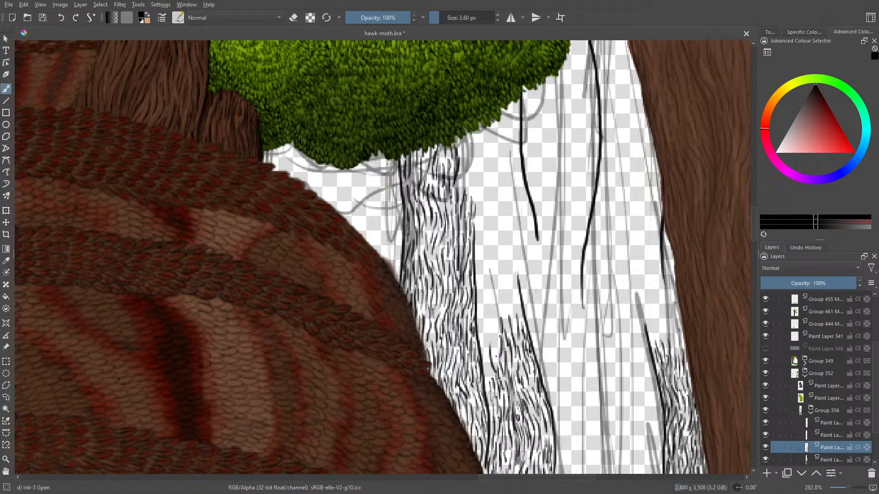
- Fill the gap between the finished wing-side column and the inner crack line with bark strokes up to the crack line's tip
{"action": "mouse_move", "coordinate": [495, 338]}
{"action": "left_mouse_down"}
{"action": "mouse_move", "coordinate": [497, 367]}
{"action": "mouse_move", "coordinate": [488, 338]}
{"action": "mouse_move", "coordinate": [487, 385]}
{"action": "left_mouse_up"}
{"action": "left_click_drag", "start_coordinate": [485, 351], "coordinate": [484, 334]}
{"action": "mouse_move", "coordinate": [482, 338]}
{"action": "left_mouse_down"}
{"action": "mouse_move", "coordinate": [484, 311]}
{"action": "mouse_move", "coordinate": [493, 334]}
{"action": "mouse_move", "coordinate": [495, 313]}
{"action": "left_mouse_up"}
{"action": "mouse_move", "coordinate": [497, 333]}
{"action": "left_mouse_down"}
{"action": "mouse_move", "coordinate": [495, 288]}
{"action": "mouse_move", "coordinate": [499, 296]}
{"action": "left_mouse_up"}
{"action": "mouse_move", "coordinate": [491, 316]}
{"action": "left_mouse_down"}
{"action": "mouse_move", "coordinate": [490, 298]}
{"action": "mouse_move", "coordinate": [486, 308]}
{"action": "left_mouse_up"}
{"action": "left_click_drag", "start_coordinate": [484, 301], "coordinate": [478, 305]}
{"action": "left_click_drag", "start_coordinate": [480, 306], "coordinate": [480, 274]}
{"action": "left_click_drag", "start_coordinate": [479, 282], "coordinate": [477, 264]}
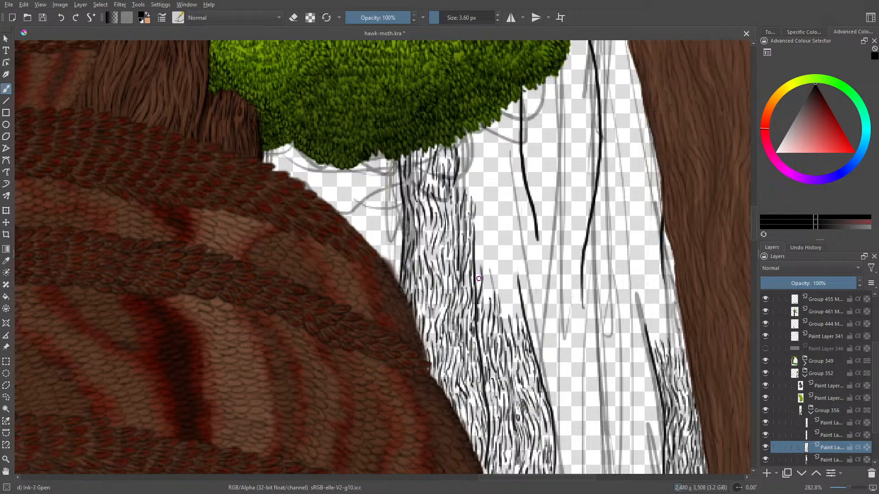
- Extend the bark grain above the inner crack line's tip, tapering it against the column that descends from the bush
{"action": "left_click_drag", "start_coordinate": [479, 301], "coordinate": [476, 275]}
{"action": "mouse_move", "coordinate": [515, 295]}
{"action": "left_mouse_down"}
{"action": "mouse_move", "coordinate": [512, 278]}
{"action": "mouse_move", "coordinate": [507, 288]}
{"action": "left_mouse_up"}
{"action": "mouse_move", "coordinate": [513, 315]}
{"action": "left_mouse_down"}
{"action": "mouse_move", "coordinate": [512, 296]}
{"action": "mouse_move", "coordinate": [504, 302]}
{"action": "left_mouse_up"}
{"action": "mouse_move", "coordinate": [515, 262]}
{"action": "left_mouse_down"}
{"action": "mouse_move", "coordinate": [518, 278]}
{"action": "mouse_move", "coordinate": [510, 261]}
{"action": "mouse_move", "coordinate": [500, 300]}
{"action": "mouse_move", "coordinate": [486, 281]}
{"action": "left_mouse_up"}
{"action": "left_click_drag", "start_coordinate": [485, 286], "coordinate": [498, 240]}
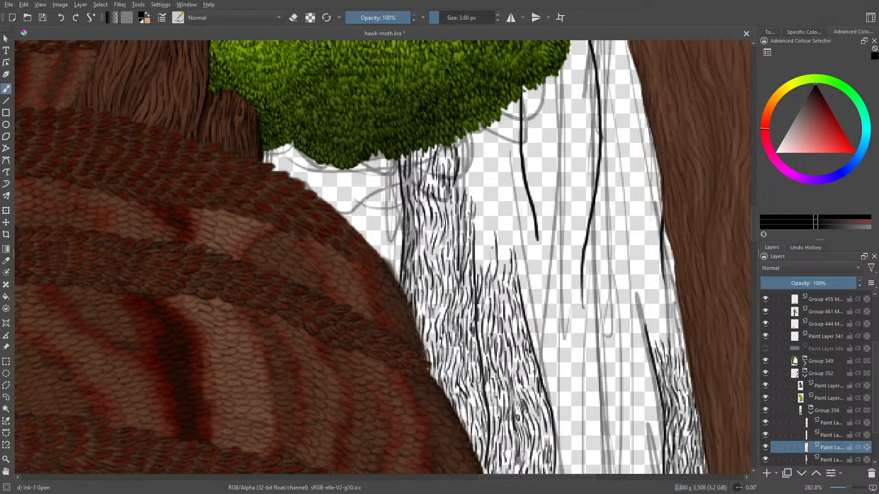
{"action": "mouse_move", "coordinate": [494, 271]}
{"action": "left_mouse_down"}
{"action": "mouse_move", "coordinate": [487, 228]}
{"action": "mouse_move", "coordinate": [488, 263]}
{"action": "mouse_move", "coordinate": [480, 250]}
{"action": "mouse_move", "coordinate": [483, 215]}
{"action": "mouse_move", "coordinate": [501, 273]}
{"action": "mouse_move", "coordinate": [505, 234]}
{"action": "left_mouse_up"}
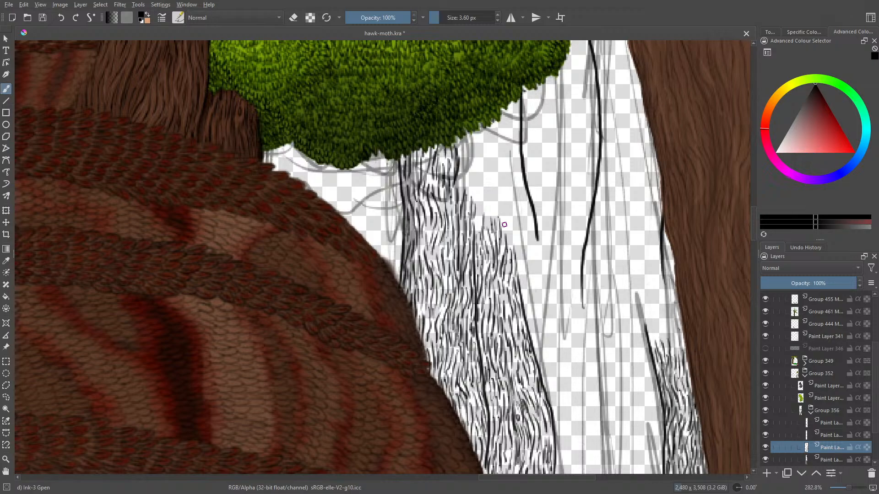
- Raise the lower bark grain across the trunk's middle and up both sides of the crack line near the brown trunk
{"action": "left_click_drag", "start_coordinate": [754, 235], "coordinate": [758, 242]}
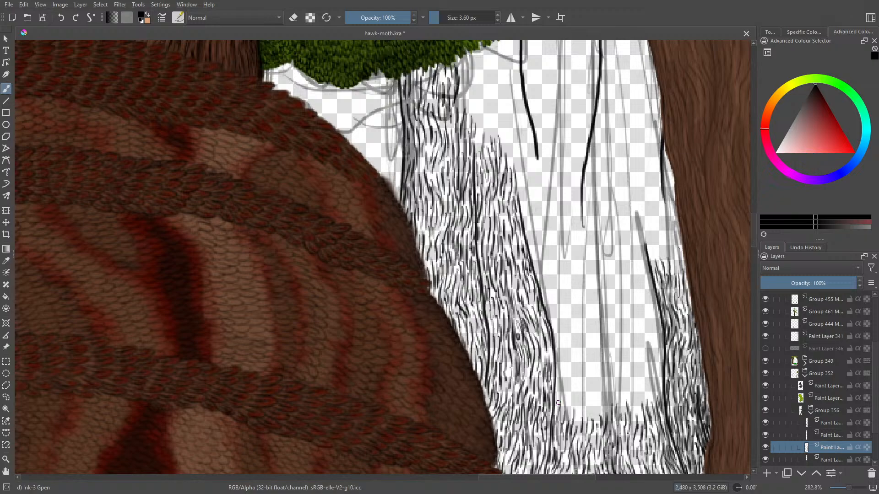
{"action": "mouse_move", "coordinate": [564, 384]}
{"action": "left_mouse_down"}
{"action": "mouse_move", "coordinate": [563, 417]}
{"action": "mouse_move", "coordinate": [577, 425]}
{"action": "mouse_move", "coordinate": [591, 397]}
{"action": "mouse_move", "coordinate": [594, 422]}
{"action": "mouse_move", "coordinate": [601, 416]}
{"action": "mouse_move", "coordinate": [603, 379]}
{"action": "mouse_move", "coordinate": [598, 398]}
{"action": "left_mouse_up"}
{"action": "mouse_move", "coordinate": [595, 359]}
{"action": "left_mouse_down"}
{"action": "mouse_move", "coordinate": [608, 401]}
{"action": "mouse_move", "coordinate": [623, 399]}
{"action": "mouse_move", "coordinate": [626, 411]}
{"action": "mouse_move", "coordinate": [627, 398]}
{"action": "mouse_move", "coordinate": [640, 420]}
{"action": "mouse_move", "coordinate": [640, 404]}
{"action": "mouse_move", "coordinate": [644, 425]}
{"action": "left_mouse_up"}
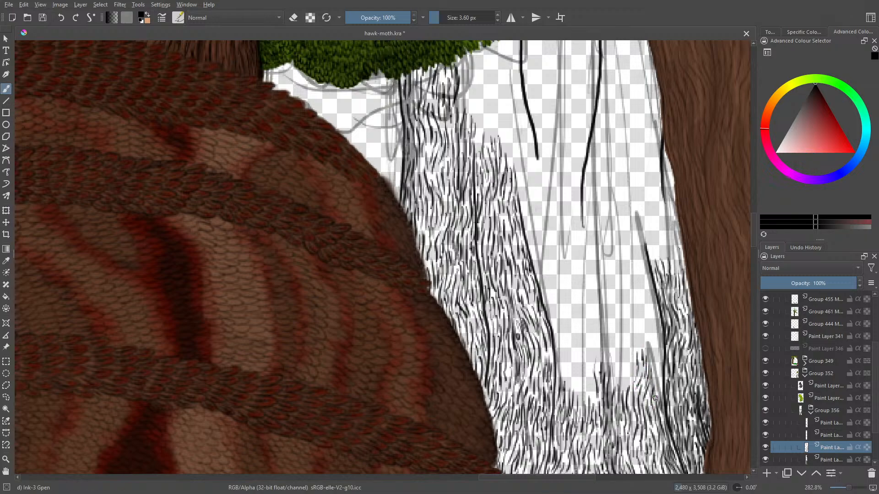
{"action": "left_click_drag", "start_coordinate": [655, 399], "coordinate": [653, 347]}
{"action": "mouse_move", "coordinate": [655, 378]}
{"action": "left_mouse_down"}
{"action": "mouse_move", "coordinate": [649, 350]}
{"action": "mouse_move", "coordinate": [661, 348]}
{"action": "mouse_move", "coordinate": [660, 363]}
{"action": "mouse_move", "coordinate": [649, 300]}
{"action": "left_mouse_up"}
{"action": "mouse_move", "coordinate": [662, 333]}
{"action": "left_mouse_down"}
{"action": "mouse_move", "coordinate": [640, 278]}
{"action": "mouse_move", "coordinate": [650, 291]}
{"action": "left_mouse_up"}
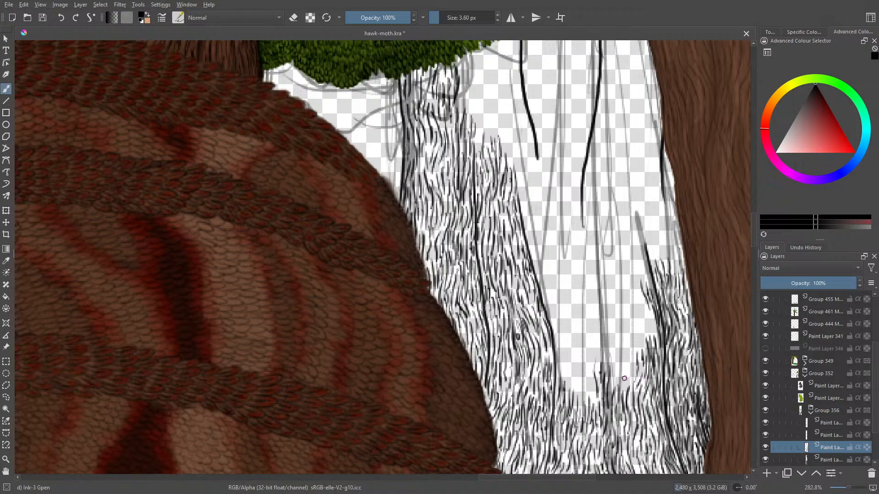
- Fill the area between the central sketch line and the crack line near the brown trunk with bark strokes
{"action": "mouse_move", "coordinate": [619, 358]}
{"action": "left_mouse_down"}
{"action": "mouse_move", "coordinate": [614, 382]}
{"action": "mouse_move", "coordinate": [628, 369]}
{"action": "left_mouse_up"}
{"action": "mouse_move", "coordinate": [624, 380]}
{"action": "left_mouse_down"}
{"action": "mouse_move", "coordinate": [625, 357]}
{"action": "mouse_move", "coordinate": [633, 373]}
{"action": "mouse_move", "coordinate": [630, 327]}
{"action": "mouse_move", "coordinate": [644, 349]}
{"action": "mouse_move", "coordinate": [627, 351]}
{"action": "mouse_move", "coordinate": [617, 312]}
{"action": "left_mouse_up"}
{"action": "mouse_move", "coordinate": [626, 331]}
{"action": "left_mouse_down"}
{"action": "mouse_move", "coordinate": [622, 309]}
{"action": "mouse_move", "coordinate": [632, 314]}
{"action": "left_mouse_up"}
{"action": "mouse_move", "coordinate": [632, 315]}
{"action": "left_mouse_down"}
{"action": "mouse_move", "coordinate": [627, 301]}
{"action": "mouse_move", "coordinate": [626, 313]}
{"action": "left_mouse_up"}
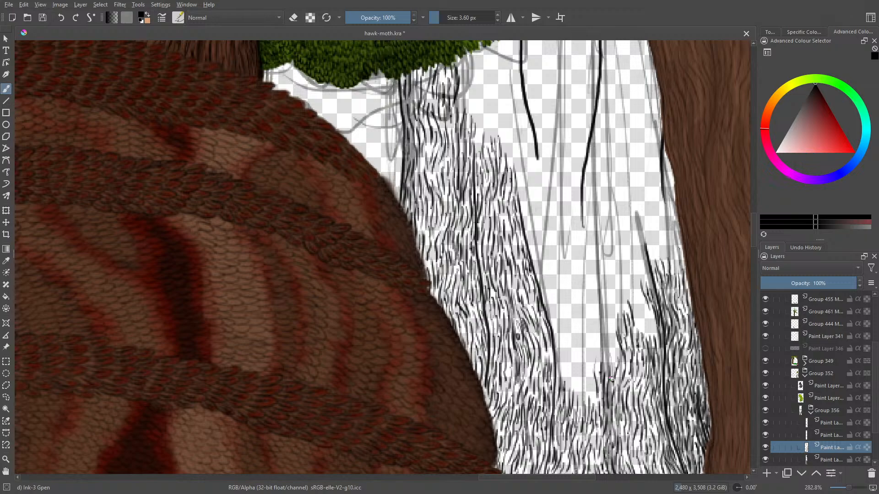
{"action": "mouse_move", "coordinate": [646, 333]}
{"action": "left_mouse_down"}
{"action": "mouse_move", "coordinate": [643, 320]}
{"action": "mouse_move", "coordinate": [653, 321]}
{"action": "mouse_move", "coordinate": [640, 303]}
{"action": "left_mouse_up"}
{"action": "mouse_move", "coordinate": [642, 307]}
{"action": "left_mouse_down"}
{"action": "mouse_move", "coordinate": [638, 290]}
{"action": "mouse_move", "coordinate": [644, 328]}
{"action": "left_mouse_up"}
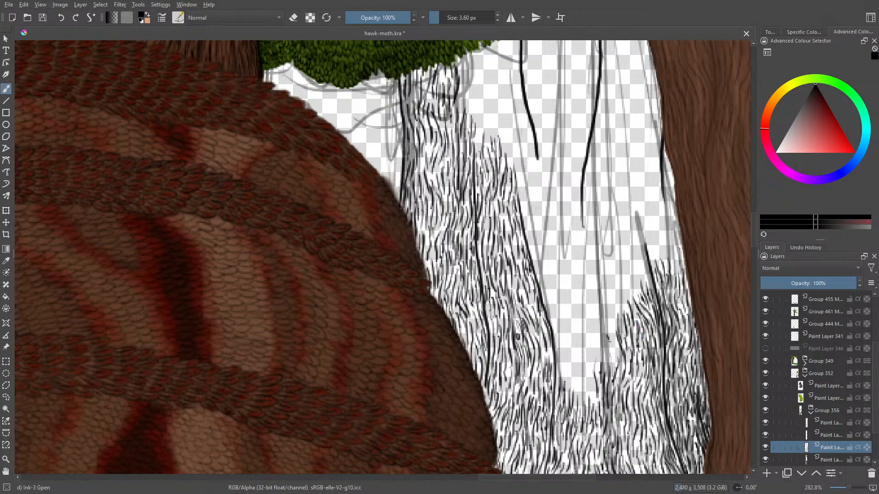
- Ink bark grain up the central sketch line and raise the low grain on its wing side
{"action": "mouse_move", "coordinate": [610, 355]}
{"action": "left_mouse_down"}
{"action": "mouse_move", "coordinate": [608, 339]}
{"action": "mouse_move", "coordinate": [608, 364]}
{"action": "left_mouse_up"}
{"action": "mouse_move", "coordinate": [610, 386]}
{"action": "left_mouse_down"}
{"action": "mouse_move", "coordinate": [616, 343]}
{"action": "mouse_move", "coordinate": [621, 356]}
{"action": "mouse_move", "coordinate": [600, 344]}
{"action": "mouse_move", "coordinate": [597, 357]}
{"action": "mouse_move", "coordinate": [600, 330]}
{"action": "mouse_move", "coordinate": [594, 335]}
{"action": "left_mouse_up"}
{"action": "left_click_drag", "start_coordinate": [596, 365], "coordinate": [592, 344]}
{"action": "left_click_drag", "start_coordinate": [594, 376], "coordinate": [588, 360]}
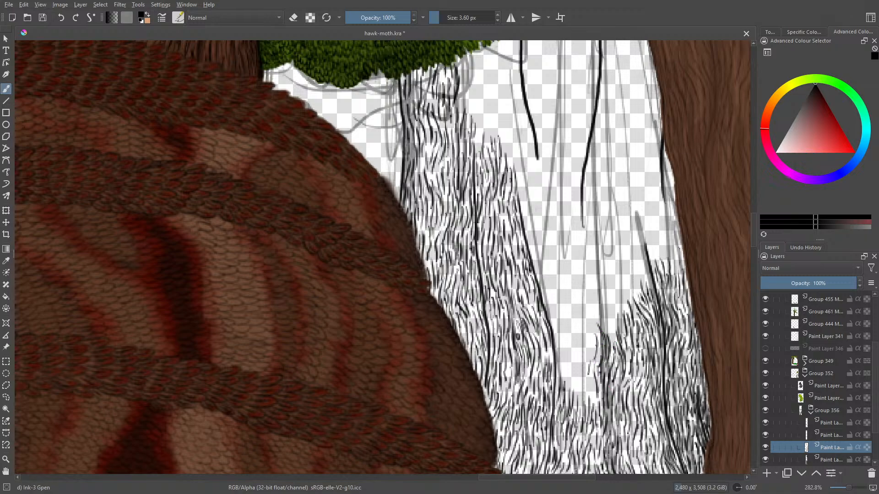
{"action": "left_click_drag", "start_coordinate": [595, 405], "coordinate": [569, 348]}
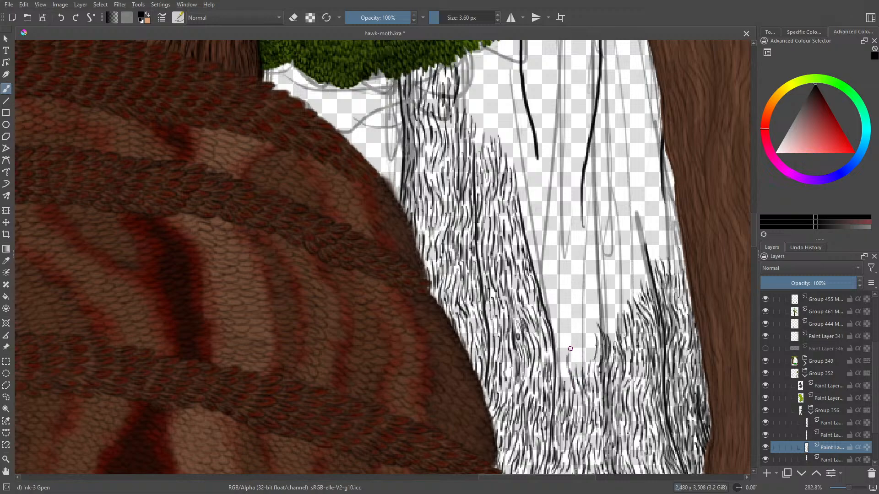
- Fill the low notch between the inner crack line and the central sketch line with bark strokes
{"action": "mouse_move", "coordinate": [576, 380]}
{"action": "left_mouse_down"}
{"action": "mouse_move", "coordinate": [577, 343]}
{"action": "mouse_move", "coordinate": [578, 355]}
{"action": "mouse_move", "coordinate": [564, 364]}
{"action": "mouse_move", "coordinate": [560, 347]}
{"action": "mouse_move", "coordinate": [567, 365]}
{"action": "mouse_move", "coordinate": [557, 377]}
{"action": "mouse_move", "coordinate": [562, 319]}
{"action": "left_mouse_up"}
{"action": "mouse_move", "coordinate": [563, 334]}
{"action": "left_mouse_down"}
{"action": "mouse_move", "coordinate": [555, 310]}
{"action": "mouse_move", "coordinate": [554, 349]}
{"action": "left_mouse_up"}
{"action": "mouse_move", "coordinate": [552, 325]}
{"action": "left_mouse_down"}
{"action": "mouse_move", "coordinate": [554, 344]}
{"action": "mouse_move", "coordinate": [553, 326]}
{"action": "mouse_move", "coordinate": [575, 339]}
{"action": "left_mouse_up"}
{"action": "mouse_move", "coordinate": [575, 335]}
{"action": "left_mouse_down"}
{"action": "mouse_move", "coordinate": [570, 354]}
{"action": "mouse_move", "coordinate": [582, 353]}
{"action": "mouse_move", "coordinate": [587, 369]}
{"action": "mouse_move", "coordinate": [588, 348]}
{"action": "mouse_move", "coordinate": [595, 356]}
{"action": "left_mouse_up"}
{"action": "left_click_drag", "start_coordinate": [584, 320], "coordinate": [582, 350]}
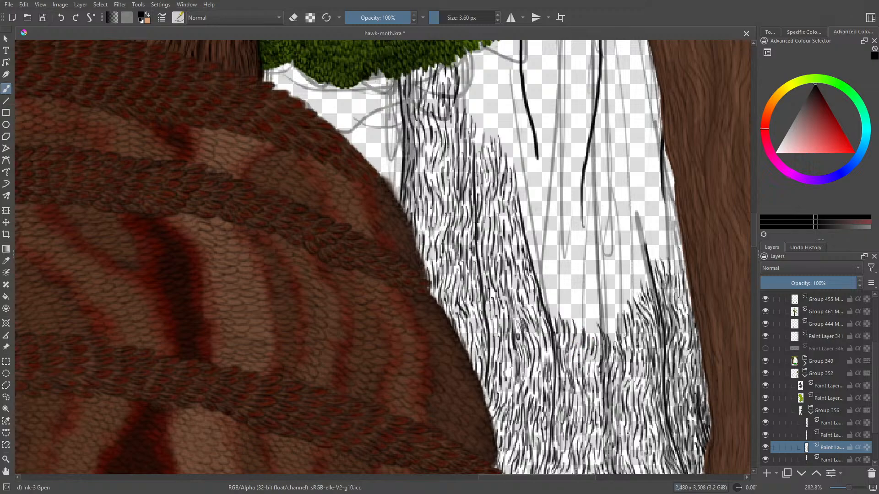
- Build a taller clump of bark grain around the central sketch line, joining it to the grain on the brown-trunk side
{"action": "mouse_move", "coordinate": [579, 303]}
{"action": "left_mouse_down"}
{"action": "mouse_move", "coordinate": [581, 330]}
{"action": "mouse_move", "coordinate": [595, 336]}
{"action": "left_mouse_up"}
{"action": "mouse_move", "coordinate": [610, 334]}
{"action": "left_mouse_down"}
{"action": "mouse_move", "coordinate": [603, 280]}
{"action": "mouse_move", "coordinate": [608, 298]}
{"action": "left_mouse_up"}
{"action": "left_click_drag", "start_coordinate": [608, 296], "coordinate": [608, 312]}
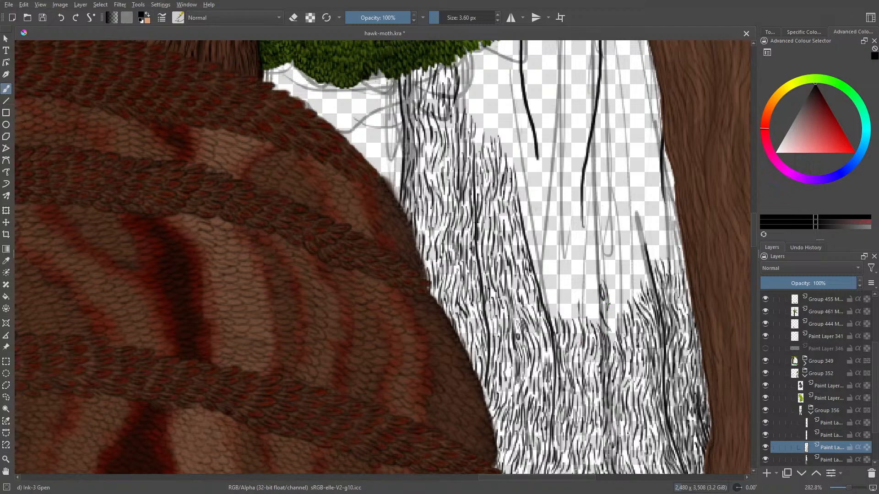
{"action": "mouse_move", "coordinate": [608, 276]}
{"action": "left_mouse_down"}
{"action": "mouse_move", "coordinate": [613, 321]}
{"action": "mouse_move", "coordinate": [624, 288]}
{"action": "mouse_move", "coordinate": [623, 306]}
{"action": "mouse_move", "coordinate": [604, 314]}
{"action": "mouse_move", "coordinate": [594, 274]}
{"action": "mouse_move", "coordinate": [592, 296]}
{"action": "left_mouse_up"}
{"action": "left_click_drag", "start_coordinate": [592, 297], "coordinate": [600, 322]}
{"action": "left_click_drag", "start_coordinate": [600, 322], "coordinate": [608, 337]}
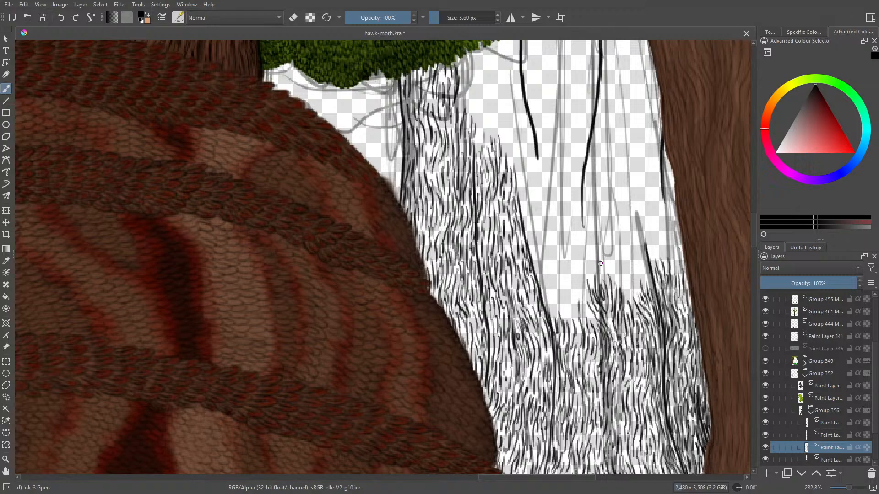
- Extend the bark grain from the central sketch line across to the tip of the crack line near the brown trunk
{"action": "left_click_drag", "start_coordinate": [594, 285], "coordinate": [590, 253]}
{"action": "mouse_move", "coordinate": [594, 272]}
{"action": "left_mouse_down"}
{"action": "mouse_move", "coordinate": [609, 253]}
{"action": "mouse_move", "coordinate": [613, 278]}
{"action": "left_mouse_up"}
{"action": "mouse_move", "coordinate": [611, 264]}
{"action": "left_mouse_down"}
{"action": "mouse_move", "coordinate": [625, 305]}
{"action": "mouse_move", "coordinate": [636, 269]}
{"action": "left_mouse_up"}
{"action": "mouse_move", "coordinate": [639, 279]}
{"action": "left_mouse_down"}
{"action": "mouse_move", "coordinate": [634, 257]}
{"action": "mouse_move", "coordinate": [647, 275]}
{"action": "mouse_move", "coordinate": [640, 256]}
{"action": "left_mouse_up"}
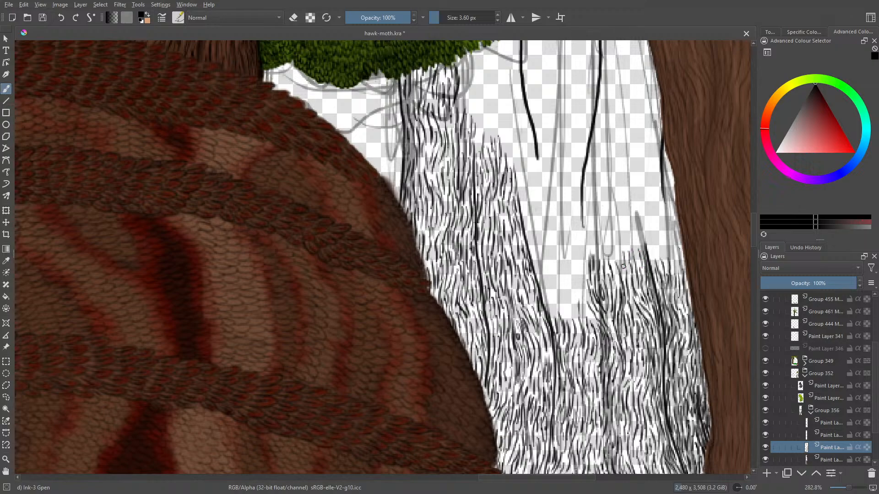
- Thicken the wing-side edge of the central grain clump with bark strokes below the hanging crack line
{"action": "left_click_drag", "start_coordinate": [588, 317], "coordinate": [580, 289]}
{"action": "mouse_move", "coordinate": [589, 306]}
{"action": "left_mouse_down"}
{"action": "mouse_move", "coordinate": [580, 285]}
{"action": "mouse_move", "coordinate": [583, 295]}
{"action": "left_mouse_up"}
{"action": "mouse_move", "coordinate": [587, 301]}
{"action": "left_mouse_down"}
{"action": "mouse_move", "coordinate": [580, 259]}
{"action": "mouse_move", "coordinate": [574, 266]}
{"action": "left_mouse_up"}
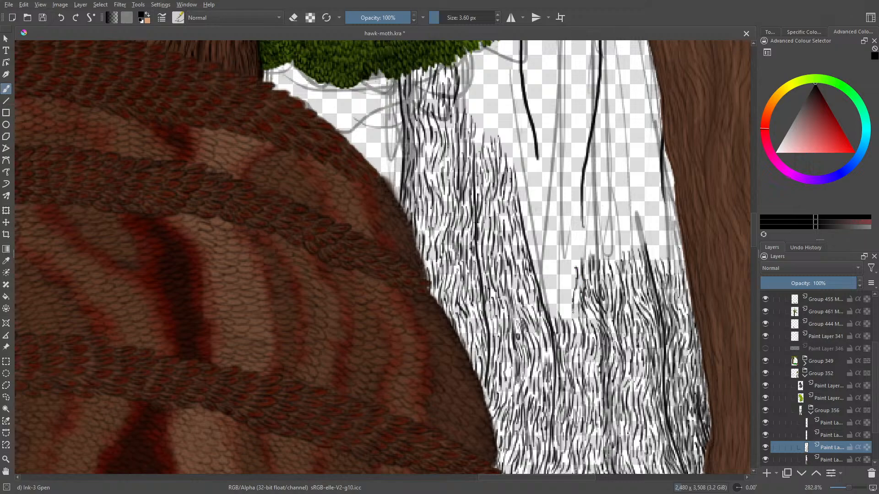
{"action": "left_click_drag", "start_coordinate": [582, 323], "coordinate": [577, 307]}
{"action": "mouse_move", "coordinate": [584, 324]}
{"action": "left_mouse_down"}
{"action": "mouse_move", "coordinate": [578, 312]}
{"action": "mouse_move", "coordinate": [569, 319]}
{"action": "mouse_move", "coordinate": [569, 303]}
{"action": "left_mouse_up"}
- Fill the remaining notch beside the inner crack line with bark strokes, level with the central grain
{"action": "left_click_drag", "start_coordinate": [564, 271], "coordinate": [561, 296]}
{"action": "left_click_drag", "start_coordinate": [562, 293], "coordinate": [559, 319]}
{"action": "mouse_move", "coordinate": [564, 310]}
{"action": "left_mouse_down"}
{"action": "mouse_move", "coordinate": [562, 319]}
{"action": "mouse_move", "coordinate": [562, 312]}
{"action": "left_mouse_up"}
{"action": "left_click_drag", "start_coordinate": [565, 292], "coordinate": [564, 301]}
{"action": "left_click_drag", "start_coordinate": [568, 274], "coordinate": [549, 302]}
{"action": "left_click_drag", "start_coordinate": [550, 300], "coordinate": [551, 310]}
{"action": "mouse_move", "coordinate": [552, 308]}
{"action": "left_mouse_down"}
{"action": "mouse_move", "coordinate": [555, 325]}
{"action": "mouse_move", "coordinate": [554, 309]}
{"action": "left_mouse_up"}
{"action": "left_click_drag", "start_coordinate": [540, 270], "coordinate": [550, 299]}
{"action": "mouse_move", "coordinate": [545, 267]}
{"action": "left_mouse_down"}
{"action": "mouse_move", "coordinate": [548, 291]}
{"action": "mouse_move", "coordinate": [548, 277]}
{"action": "mouse_move", "coordinate": [557, 280]}
{"action": "left_mouse_up"}
{"action": "mouse_move", "coordinate": [556, 278]}
{"action": "left_mouse_down"}
{"action": "mouse_move", "coordinate": [553, 299]}
{"action": "mouse_move", "coordinate": [562, 293]}
{"action": "left_mouse_up"}
{"action": "left_click_drag", "start_coordinate": [558, 262], "coordinate": [560, 266]}
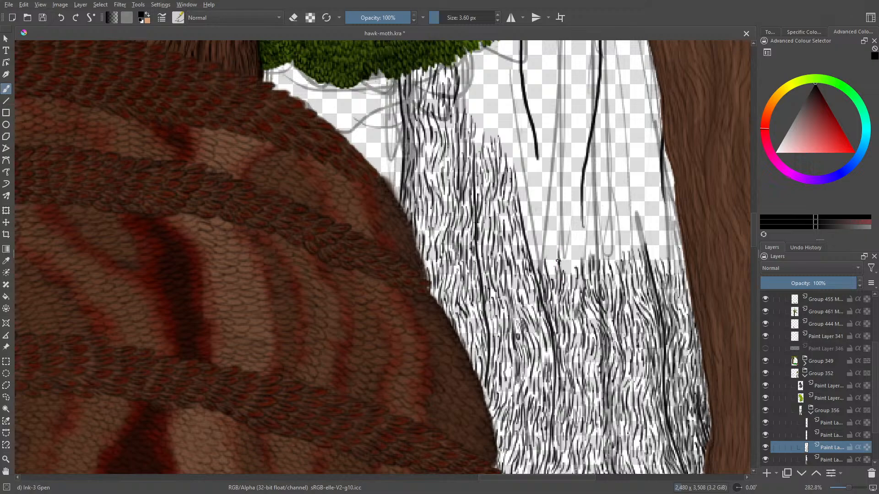
- Raise the bark grain from the inner crack line's tip across to the lower end of the long curved crack line
{"action": "left_click_drag", "start_coordinate": [754, 235], "coordinate": [752, 224]}
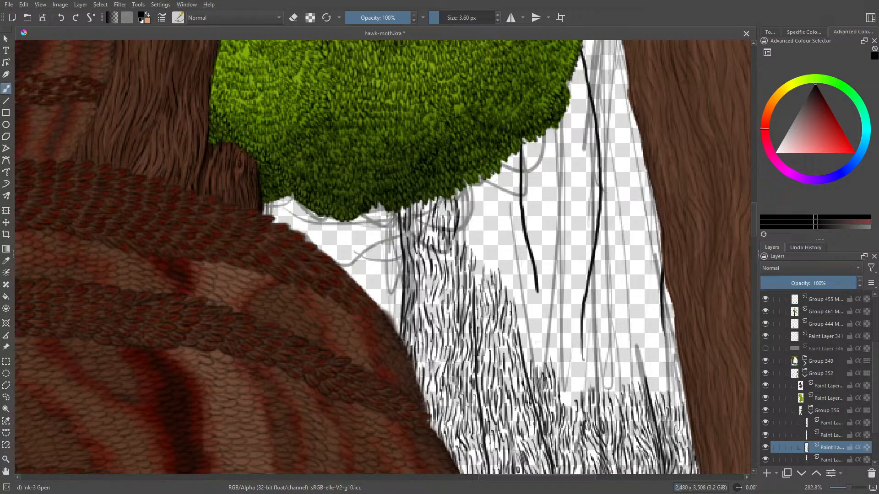
{"action": "mouse_move", "coordinate": [524, 345]}
{"action": "left_mouse_down"}
{"action": "mouse_move", "coordinate": [528, 368]}
{"action": "mouse_move", "coordinate": [536, 351]}
{"action": "mouse_move", "coordinate": [557, 365]}
{"action": "mouse_move", "coordinate": [567, 408]}
{"action": "mouse_move", "coordinate": [572, 364]}
{"action": "mouse_move", "coordinate": [578, 389]}
{"action": "left_mouse_up"}
{"action": "mouse_move", "coordinate": [573, 389]}
{"action": "left_mouse_down"}
{"action": "mouse_move", "coordinate": [577, 401]}
{"action": "mouse_move", "coordinate": [580, 368]}
{"action": "mouse_move", "coordinate": [580, 378]}
{"action": "left_mouse_up"}
{"action": "mouse_move", "coordinate": [574, 355]}
{"action": "left_mouse_down"}
{"action": "mouse_move", "coordinate": [576, 370]}
{"action": "mouse_move", "coordinate": [565, 375]}
{"action": "left_mouse_up"}
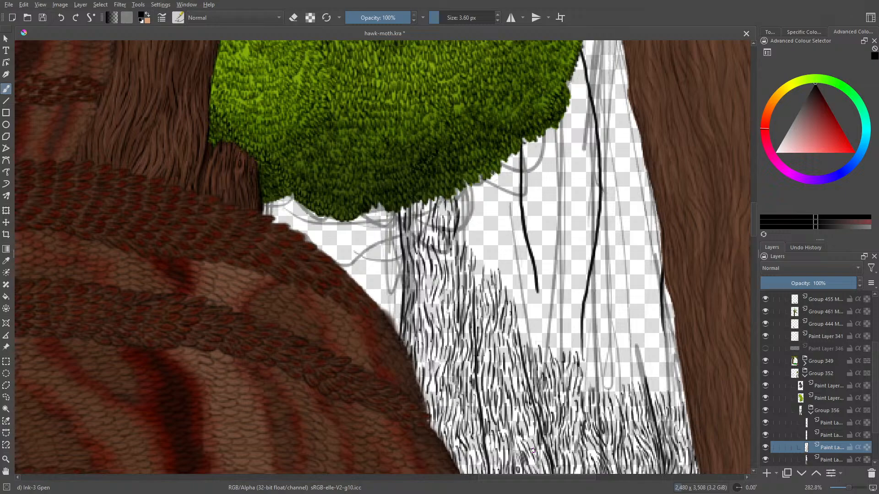
- Ink bark grain up the narrow strip along the brown foreground trunk's edge, around the lower end of its crack line
{"action": "left_click_drag", "start_coordinate": [849, 488], "coordinate": [850, 493]}
{"action": "scroll", "coordinate": [490, 476], "scroll_direction": "right", "scroll_amount": 5}
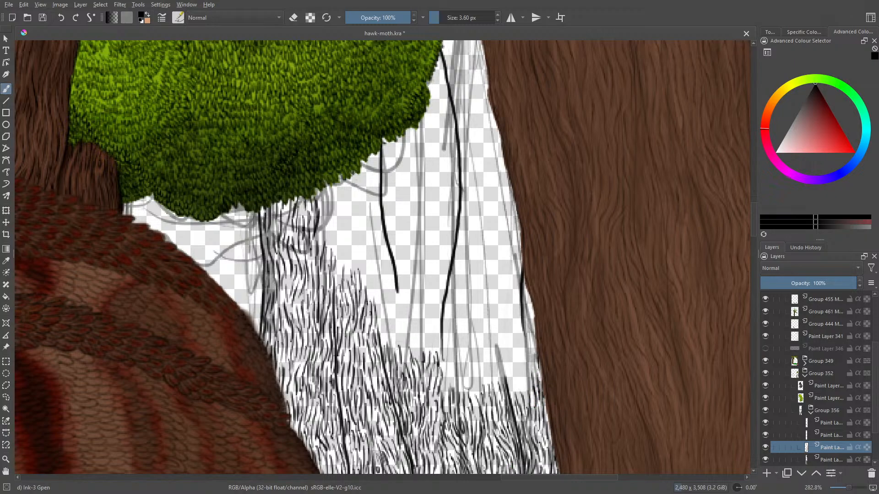
{"action": "left_click_drag", "start_coordinate": [534, 357], "coordinate": [531, 373]}
{"action": "left_click_drag", "start_coordinate": [527, 369], "coordinate": [527, 384]}
{"action": "mouse_move", "coordinate": [526, 379]}
{"action": "left_mouse_down"}
{"action": "mouse_move", "coordinate": [528, 390]}
{"action": "mouse_move", "coordinate": [530, 380]}
{"action": "left_mouse_up"}
{"action": "mouse_move", "coordinate": [530, 349]}
{"action": "left_mouse_down"}
{"action": "mouse_move", "coordinate": [529, 367]}
{"action": "mouse_move", "coordinate": [530, 352]}
{"action": "left_mouse_up"}
{"action": "mouse_move", "coordinate": [535, 341]}
{"action": "left_mouse_down"}
{"action": "mouse_move", "coordinate": [533, 354]}
{"action": "mouse_move", "coordinate": [528, 334]}
{"action": "left_mouse_up"}
{"action": "left_click_drag", "start_coordinate": [526, 304], "coordinate": [523, 394]}
{"action": "left_click_drag", "start_coordinate": [524, 354], "coordinate": [525, 368]}
{"action": "left_click_drag", "start_coordinate": [521, 331], "coordinate": [515, 355]}
{"action": "mouse_move", "coordinate": [512, 353]}
{"action": "left_mouse_down"}
{"action": "mouse_move", "coordinate": [512, 388]}
{"action": "mouse_move", "coordinate": [513, 380]}
{"action": "left_mouse_up"}
{"action": "mouse_move", "coordinate": [515, 388]}
{"action": "left_mouse_down"}
{"action": "mouse_move", "coordinate": [522, 394]}
{"action": "mouse_move", "coordinate": [514, 397]}
{"action": "left_mouse_up"}
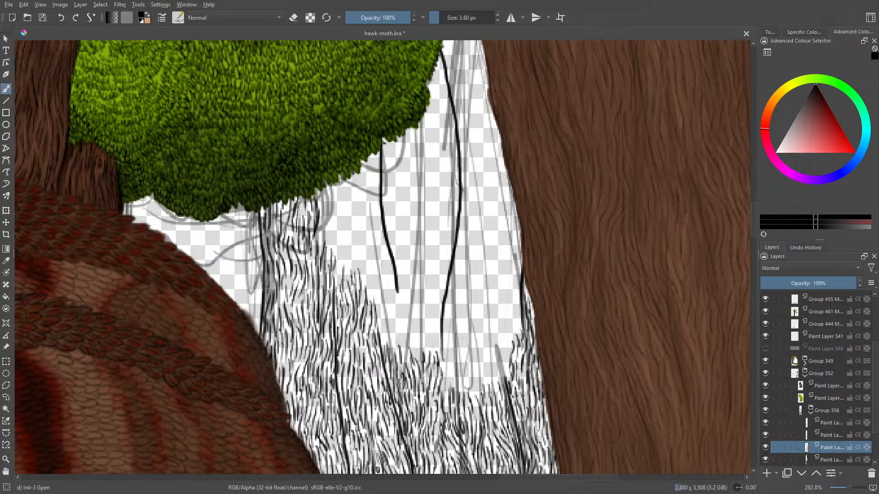
- Extend the bark grain from the brown-trunk side across to the lower end of the long curved crack line
{"action": "left_click_drag", "start_coordinate": [501, 355], "coordinate": [508, 377]}
{"action": "mouse_move", "coordinate": [507, 330]}
{"action": "left_mouse_down"}
{"action": "mouse_move", "coordinate": [503, 357]}
{"action": "mouse_move", "coordinate": [502, 341]}
{"action": "mouse_move", "coordinate": [505, 351]}
{"action": "left_mouse_up"}
{"action": "mouse_move", "coordinate": [494, 354]}
{"action": "left_mouse_down"}
{"action": "mouse_move", "coordinate": [503, 385]}
{"action": "mouse_move", "coordinate": [496, 396]}
{"action": "mouse_move", "coordinate": [490, 387]}
{"action": "left_mouse_up"}
{"action": "mouse_move", "coordinate": [483, 369]}
{"action": "left_mouse_down"}
{"action": "mouse_move", "coordinate": [485, 390]}
{"action": "mouse_move", "coordinate": [474, 397]}
{"action": "left_mouse_up"}
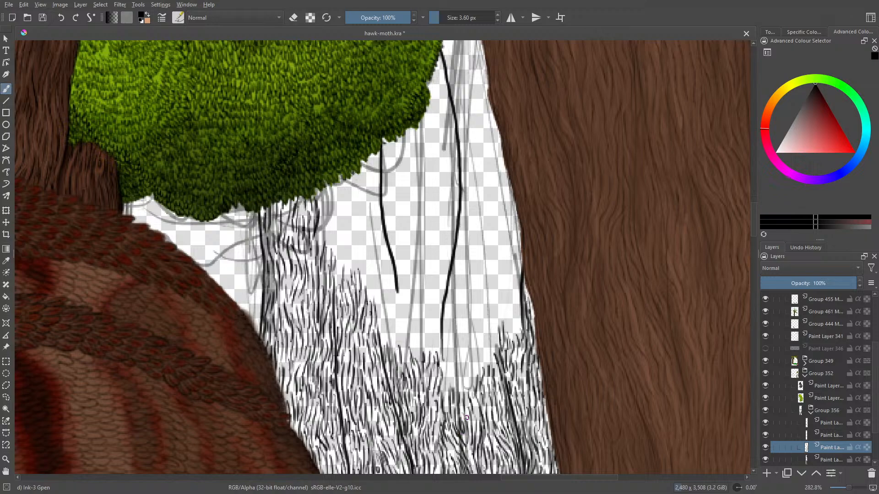
{"action": "mouse_move", "coordinate": [473, 388]}
{"action": "left_mouse_down"}
{"action": "mouse_move", "coordinate": [472, 366]}
{"action": "mouse_move", "coordinate": [465, 371]}
{"action": "left_mouse_up"}
{"action": "mouse_move", "coordinate": [464, 395]}
{"action": "left_mouse_down"}
{"action": "mouse_move", "coordinate": [457, 364]}
{"action": "mouse_move", "coordinate": [445, 366]}
{"action": "left_mouse_up"}
{"action": "mouse_move", "coordinate": [444, 380]}
{"action": "left_mouse_down"}
{"action": "mouse_move", "coordinate": [446, 406]}
{"action": "mouse_move", "coordinate": [448, 336]}
{"action": "mouse_move", "coordinate": [443, 345]}
{"action": "left_mouse_up"}
{"action": "left_click_drag", "start_coordinate": [444, 376], "coordinate": [442, 372]}
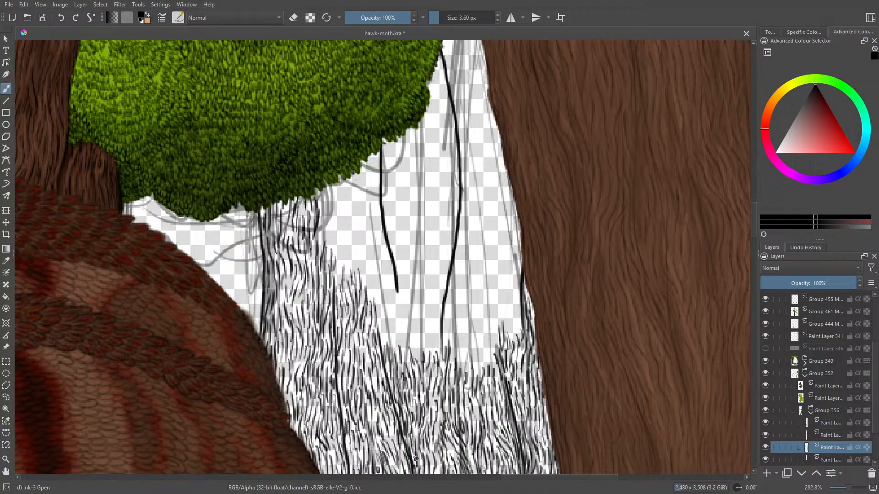
- Add a higher row of bark strokes between the long curved crack line and the brown trunk's edge
{"action": "right_click", "coordinate": [476, 359]}
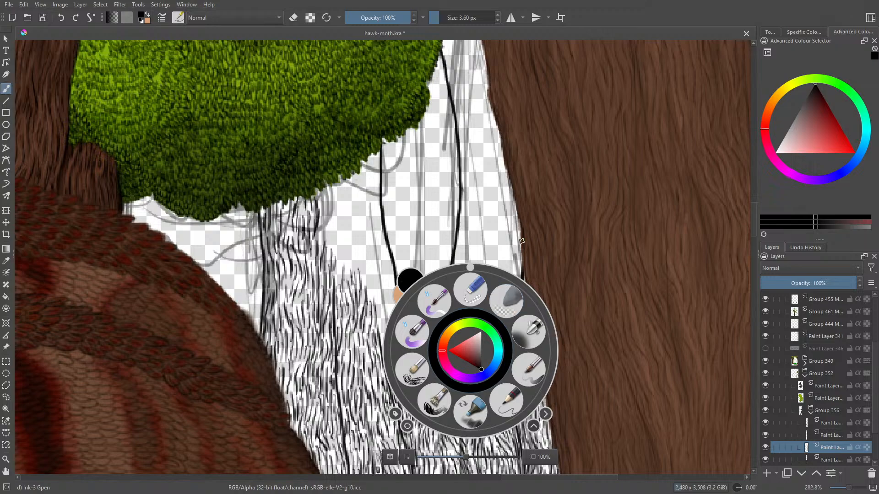
{"action": "right_click", "coordinate": [478, 364]}
{"action": "mouse_move", "coordinate": [479, 372]}
{"action": "left_mouse_down"}
{"action": "mouse_move", "coordinate": [481, 336]}
{"action": "mouse_move", "coordinate": [485, 353]}
{"action": "mouse_move", "coordinate": [481, 375]}
{"action": "mouse_move", "coordinate": [471, 332]}
{"action": "mouse_move", "coordinate": [472, 342]}
{"action": "mouse_move", "coordinate": [477, 320]}
{"action": "mouse_move", "coordinate": [481, 346]}
{"action": "mouse_move", "coordinate": [491, 332]}
{"action": "mouse_move", "coordinate": [494, 351]}
{"action": "mouse_move", "coordinate": [493, 314]}
{"action": "mouse_move", "coordinate": [502, 307]}
{"action": "mouse_move", "coordinate": [500, 323]}
{"action": "mouse_move", "coordinate": [506, 301]}
{"action": "left_mouse_up"}
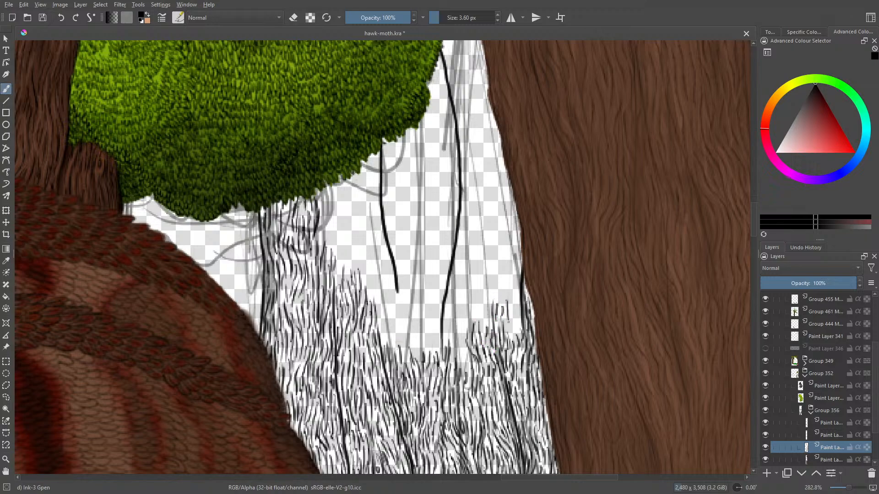
{"action": "mouse_move", "coordinate": [512, 336]}
{"action": "left_mouse_down"}
{"action": "mouse_move", "coordinate": [518, 314]}
{"action": "mouse_move", "coordinate": [517, 336]}
{"action": "mouse_move", "coordinate": [515, 291]}
{"action": "mouse_move", "coordinate": [517, 315]}
{"action": "left_mouse_up"}
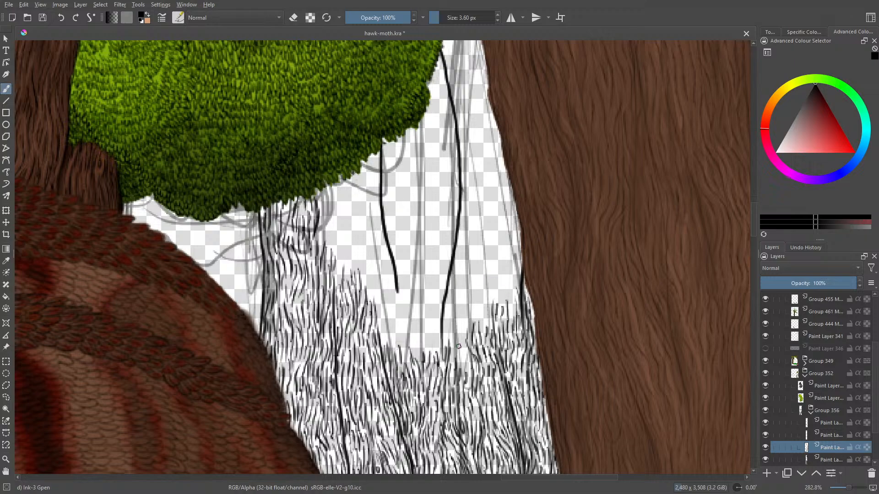
- Fill the gap beside the lower part of the long curved crack line on its brown-trunk side with bark strokes
{"action": "left_click_drag", "start_coordinate": [469, 368], "coordinate": [460, 336]}
{"action": "left_click_drag", "start_coordinate": [460, 339], "coordinate": [476, 311]}
{"action": "mouse_move", "coordinate": [478, 322]}
{"action": "left_mouse_down"}
{"action": "mouse_move", "coordinate": [484, 304]}
{"action": "mouse_move", "coordinate": [485, 329]}
{"action": "mouse_move", "coordinate": [489, 278]}
{"action": "mouse_move", "coordinate": [466, 310]}
{"action": "left_mouse_up"}
{"action": "left_click_drag", "start_coordinate": [469, 303], "coordinate": [452, 340]}
{"action": "mouse_move", "coordinate": [455, 338]}
{"action": "left_mouse_down"}
{"action": "mouse_move", "coordinate": [452, 363]}
{"action": "mouse_move", "coordinate": [446, 342]}
{"action": "left_mouse_up"}
{"action": "mouse_move", "coordinate": [448, 311]}
{"action": "left_mouse_down"}
{"action": "mouse_move", "coordinate": [446, 334]}
{"action": "mouse_move", "coordinate": [456, 295]}
{"action": "mouse_move", "coordinate": [443, 344]}
{"action": "left_mouse_up"}
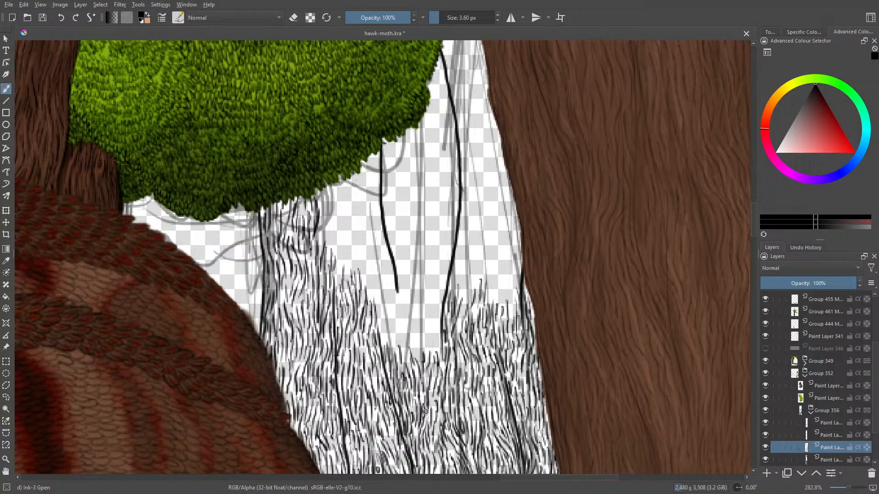
- Raise the bark grain past the upper end of the edge crack line, spanning from the brown trunk to the curved crack line
{"action": "mouse_move", "coordinate": [510, 314]}
{"action": "left_mouse_down"}
{"action": "mouse_move", "coordinate": [512, 298]}
{"action": "mouse_move", "coordinate": [511, 313]}
{"action": "left_mouse_up"}
{"action": "mouse_move", "coordinate": [508, 271]}
{"action": "left_mouse_down"}
{"action": "mouse_move", "coordinate": [511, 299]}
{"action": "mouse_move", "coordinate": [513, 285]}
{"action": "left_mouse_up"}
{"action": "mouse_move", "coordinate": [513, 289]}
{"action": "left_mouse_down"}
{"action": "mouse_move", "coordinate": [520, 265]}
{"action": "mouse_move", "coordinate": [519, 285]}
{"action": "mouse_move", "coordinate": [517, 257]}
{"action": "mouse_move", "coordinate": [511, 283]}
{"action": "mouse_move", "coordinate": [511, 263]}
{"action": "mouse_move", "coordinate": [501, 273]}
{"action": "mouse_move", "coordinate": [503, 264]}
{"action": "mouse_move", "coordinate": [498, 305]}
{"action": "mouse_move", "coordinate": [496, 288]}
{"action": "mouse_move", "coordinate": [493, 310]}
{"action": "mouse_move", "coordinate": [492, 290]}
{"action": "mouse_move", "coordinate": [482, 308]}
{"action": "mouse_move", "coordinate": [505, 254]}
{"action": "mouse_move", "coordinate": [505, 274]}
{"action": "mouse_move", "coordinate": [507, 246]}
{"action": "mouse_move", "coordinate": [511, 265]}
{"action": "mouse_move", "coordinate": [510, 237]}
{"action": "mouse_move", "coordinate": [515, 272]}
{"action": "mouse_move", "coordinate": [517, 236]}
{"action": "mouse_move", "coordinate": [514, 269]}
{"action": "mouse_move", "coordinate": [494, 266]}
{"action": "mouse_move", "coordinate": [501, 246]}
{"action": "mouse_move", "coordinate": [490, 255]}
{"action": "left_mouse_up"}
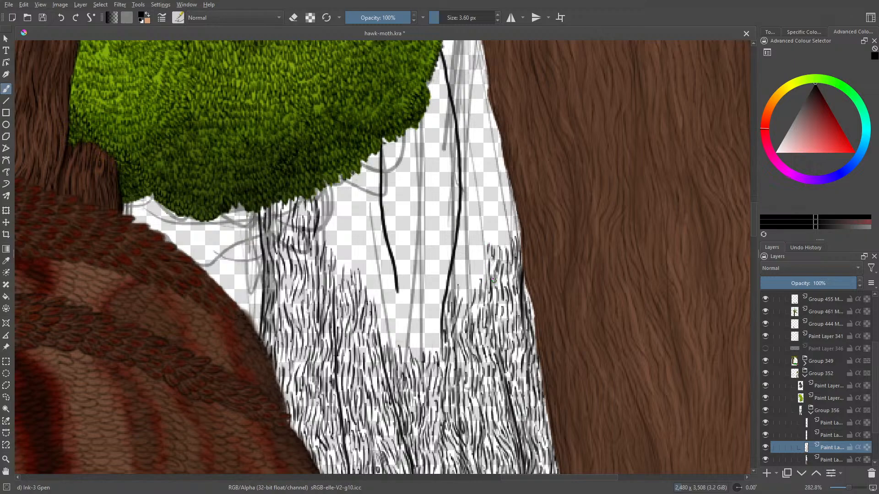
{"action": "mouse_move", "coordinate": [482, 267]}
{"action": "left_mouse_down"}
{"action": "mouse_move", "coordinate": [481, 254]}
{"action": "mouse_move", "coordinate": [470, 281]}
{"action": "mouse_move", "coordinate": [473, 231]}
{"action": "mouse_move", "coordinate": [459, 301]}
{"action": "mouse_move", "coordinate": [458, 256]}
{"action": "left_mouse_up"}
{"action": "left_click_drag", "start_coordinate": [450, 286], "coordinate": [453, 303]}
{"action": "left_click_drag", "start_coordinate": [472, 265], "coordinate": [475, 226]}
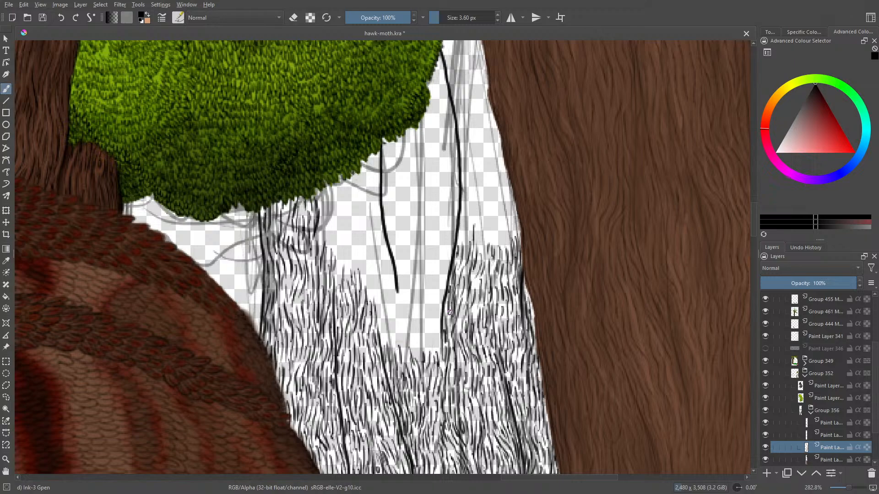
- Fill the narrowing strip between the curved crack line's bend and the brown trunk with bark strokes
{"action": "mouse_move", "coordinate": [484, 250]}
{"action": "left_mouse_down"}
{"action": "mouse_move", "coordinate": [487, 231]}
{"action": "mouse_move", "coordinate": [502, 235]}
{"action": "mouse_move", "coordinate": [506, 224]}
{"action": "left_mouse_up"}
{"action": "mouse_move", "coordinate": [511, 235]}
{"action": "left_mouse_down"}
{"action": "mouse_move", "coordinate": [513, 210]}
{"action": "mouse_move", "coordinate": [517, 231]}
{"action": "mouse_move", "coordinate": [518, 219]}
{"action": "mouse_move", "coordinate": [508, 217]}
{"action": "left_mouse_up"}
{"action": "mouse_move", "coordinate": [502, 224]}
{"action": "left_mouse_down"}
{"action": "mouse_move", "coordinate": [500, 179]}
{"action": "mouse_move", "coordinate": [507, 201]}
{"action": "left_mouse_up"}
{"action": "mouse_move", "coordinate": [504, 171]}
{"action": "left_mouse_down"}
{"action": "mouse_move", "coordinate": [513, 208]}
{"action": "mouse_move", "coordinate": [501, 201]}
{"action": "mouse_move", "coordinate": [496, 182]}
{"action": "mouse_move", "coordinate": [498, 212]}
{"action": "left_mouse_up"}
{"action": "left_click_drag", "start_coordinate": [495, 208], "coordinate": [478, 238]}
{"action": "left_click_drag", "start_coordinate": [486, 211], "coordinate": [482, 229]}
{"action": "left_click_drag", "start_coordinate": [487, 195], "coordinate": [486, 218]}
{"action": "left_click_drag", "start_coordinate": [489, 182], "coordinate": [493, 206]}
{"action": "left_click_drag", "start_coordinate": [495, 183], "coordinate": [492, 200]}
{"action": "left_click_drag", "start_coordinate": [490, 184], "coordinate": [461, 247]}
{"action": "mouse_move", "coordinate": [463, 225]}
{"action": "left_mouse_down"}
{"action": "mouse_move", "coordinate": [460, 248]}
{"action": "mouse_move", "coordinate": [468, 188]}
{"action": "mouse_move", "coordinate": [469, 203]}
{"action": "left_mouse_up"}
{"action": "left_click_drag", "start_coordinate": [468, 212], "coordinate": [471, 188]}
{"action": "mouse_move", "coordinate": [469, 200]}
{"action": "left_mouse_down"}
{"action": "mouse_move", "coordinate": [468, 171]}
{"action": "mouse_move", "coordinate": [474, 208]}
{"action": "mouse_move", "coordinate": [474, 154]}
{"action": "mouse_move", "coordinate": [482, 196]}
{"action": "mouse_move", "coordinate": [489, 153]}
{"action": "left_mouse_up"}
{"action": "mouse_move", "coordinate": [493, 185]}
{"action": "left_mouse_down"}
{"action": "mouse_move", "coordinate": [500, 145]}
{"action": "mouse_move", "coordinate": [504, 166]}
{"action": "left_mouse_up"}
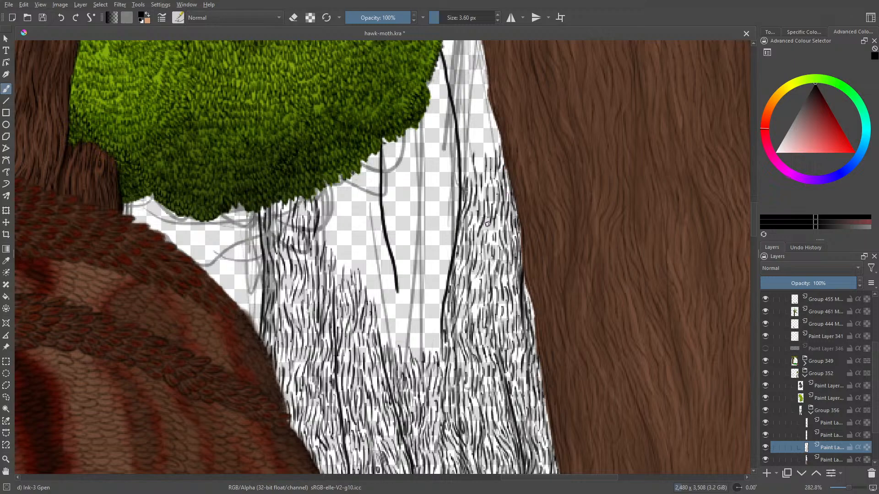
- Continue the bark grain upward along the brown trunk's edge beside the bush's outer side
{"action": "left_click_drag", "start_coordinate": [753, 224], "coordinate": [757, 204]}
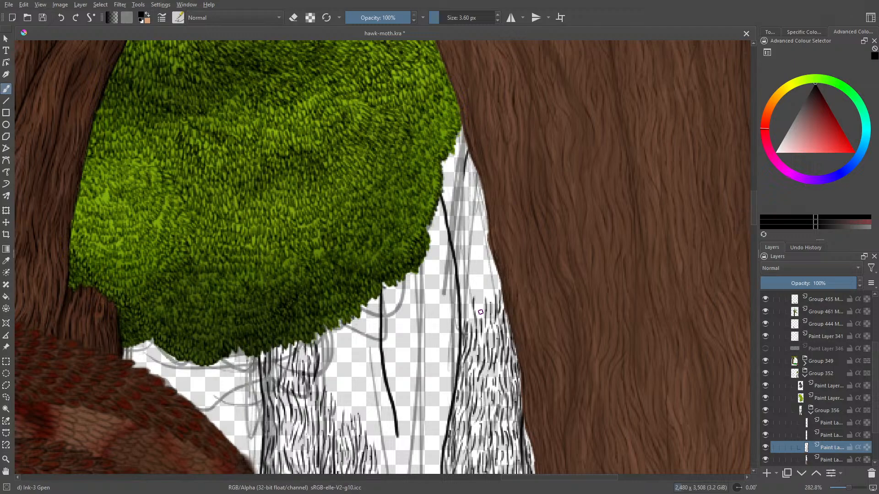
{"action": "mouse_move", "coordinate": [479, 313]}
{"action": "left_mouse_down"}
{"action": "mouse_move", "coordinate": [484, 273]}
{"action": "mouse_move", "coordinate": [489, 289]}
{"action": "mouse_move", "coordinate": [497, 281]}
{"action": "mouse_move", "coordinate": [490, 259]}
{"action": "left_mouse_up"}
{"action": "left_click_drag", "start_coordinate": [490, 282], "coordinate": [486, 254]}
{"action": "mouse_move", "coordinate": [489, 248]}
{"action": "left_mouse_down"}
{"action": "mouse_move", "coordinate": [469, 310]}
{"action": "mouse_move", "coordinate": [469, 238]}
{"action": "left_mouse_up"}
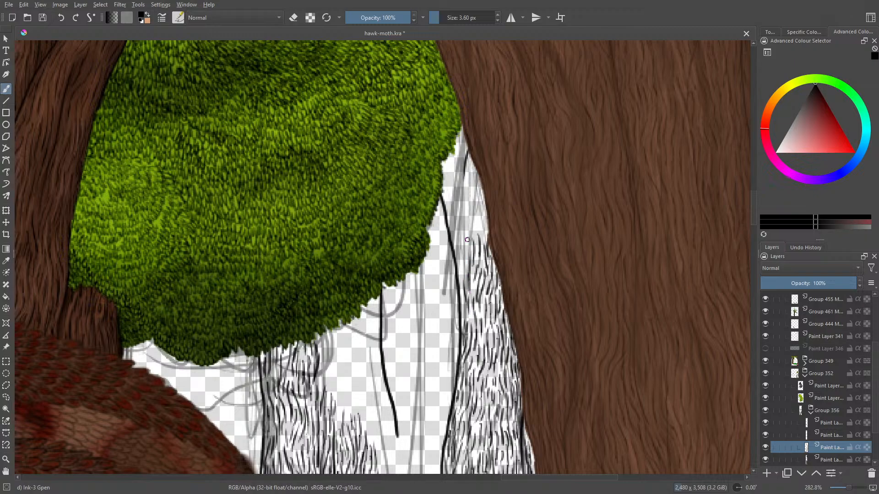
- Fill the upper strip between the curved crack line and the brown trunk with bark grain towards the narrow top
{"action": "mouse_move", "coordinate": [464, 277]}
{"action": "left_mouse_down"}
{"action": "mouse_move", "coordinate": [466, 254]}
{"action": "mouse_move", "coordinate": [462, 329]}
{"action": "left_mouse_up"}
{"action": "mouse_move", "coordinate": [459, 255]}
{"action": "left_mouse_down"}
{"action": "mouse_move", "coordinate": [454, 234]}
{"action": "mouse_move", "coordinate": [464, 238]}
{"action": "mouse_move", "coordinate": [467, 228]}
{"action": "mouse_move", "coordinate": [459, 202]}
{"action": "mouse_move", "coordinate": [485, 239]}
{"action": "mouse_move", "coordinate": [482, 211]}
{"action": "left_mouse_up"}
{"action": "mouse_move", "coordinate": [484, 212]}
{"action": "left_mouse_down"}
{"action": "mouse_move", "coordinate": [476, 184]}
{"action": "mouse_move", "coordinate": [484, 211]}
{"action": "left_mouse_up"}
{"action": "left_click_drag", "start_coordinate": [475, 170], "coordinate": [477, 180]}
{"action": "left_click_drag", "start_coordinate": [471, 182], "coordinate": [474, 195]}
{"action": "mouse_move", "coordinate": [472, 192]}
{"action": "left_mouse_down"}
{"action": "mouse_move", "coordinate": [477, 206]}
{"action": "mouse_move", "coordinate": [467, 198]}
{"action": "left_mouse_up"}
{"action": "left_click_drag", "start_coordinate": [467, 197], "coordinate": [467, 175]}
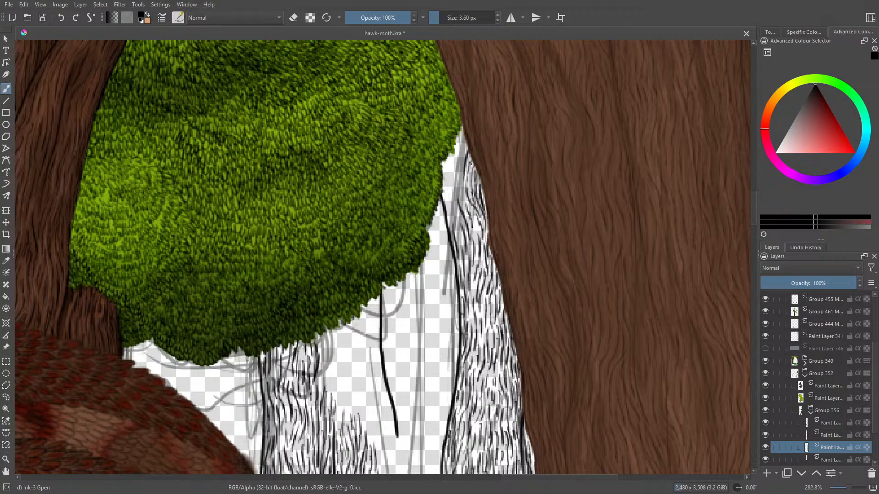
- Complete the bark grain in the narrow tip where the background trunk meets the bush and the brown trunk
{"action": "mouse_move", "coordinate": [465, 141]}
{"action": "left_mouse_down"}
{"action": "mouse_move", "coordinate": [458, 171]}
{"action": "mouse_move", "coordinate": [447, 165]}
{"action": "left_mouse_up"}
{"action": "mouse_move", "coordinate": [461, 132]}
{"action": "left_mouse_down"}
{"action": "mouse_move", "coordinate": [443, 180]}
{"action": "mouse_move", "coordinate": [461, 243]}
{"action": "left_mouse_up"}
{"action": "left_click_drag", "start_coordinate": [454, 201], "coordinate": [458, 216]}
{"action": "mouse_move", "coordinate": [450, 187]}
{"action": "left_mouse_down"}
{"action": "mouse_move", "coordinate": [455, 204]}
{"action": "mouse_move", "coordinate": [464, 200]}
{"action": "left_mouse_up"}
{"action": "mouse_move", "coordinate": [460, 168]}
{"action": "left_mouse_down"}
{"action": "mouse_move", "coordinate": [461, 180]}
{"action": "mouse_move", "coordinate": [449, 187]}
{"action": "mouse_move", "coordinate": [449, 258]}
{"action": "left_mouse_up"}
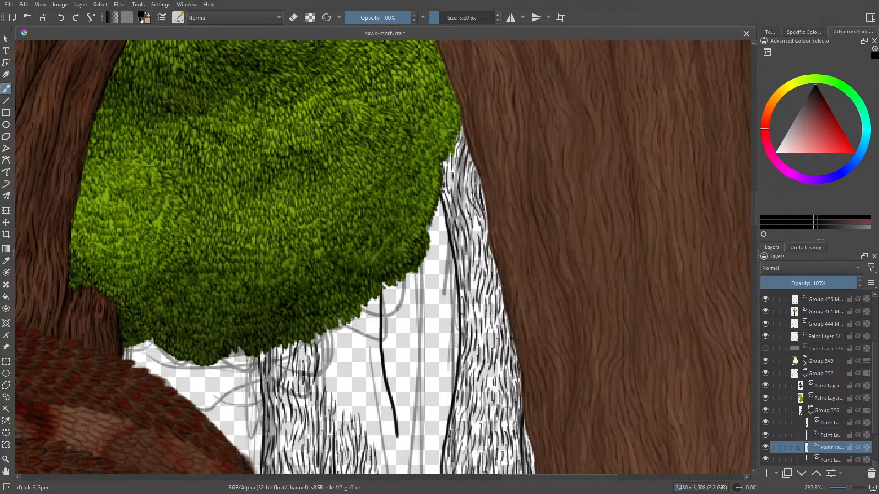
- Extend the bark grain upward at the base of the blank gap between the short and the curved crack lines
{"action": "mouse_move", "coordinate": [752, 215]}
{"action": "left_mouse_down"}
{"action": "mouse_move", "coordinate": [751, 240]}
{"action": "mouse_move", "coordinate": [751, 230]}
{"action": "left_mouse_up"}
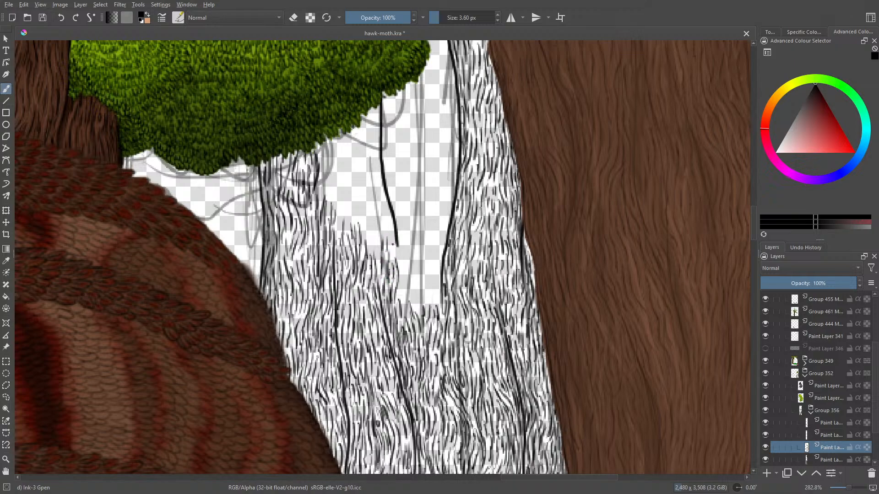
{"action": "left_click_drag", "start_coordinate": [402, 266], "coordinate": [402, 281]}
{"action": "mouse_move", "coordinate": [405, 312]}
{"action": "left_mouse_down"}
{"action": "mouse_move", "coordinate": [410, 279]}
{"action": "mouse_move", "coordinate": [422, 287]}
{"action": "mouse_move", "coordinate": [422, 271]}
{"action": "mouse_move", "coordinate": [428, 310]}
{"action": "mouse_move", "coordinate": [433, 284]}
{"action": "mouse_move", "coordinate": [437, 310]}
{"action": "left_mouse_up"}
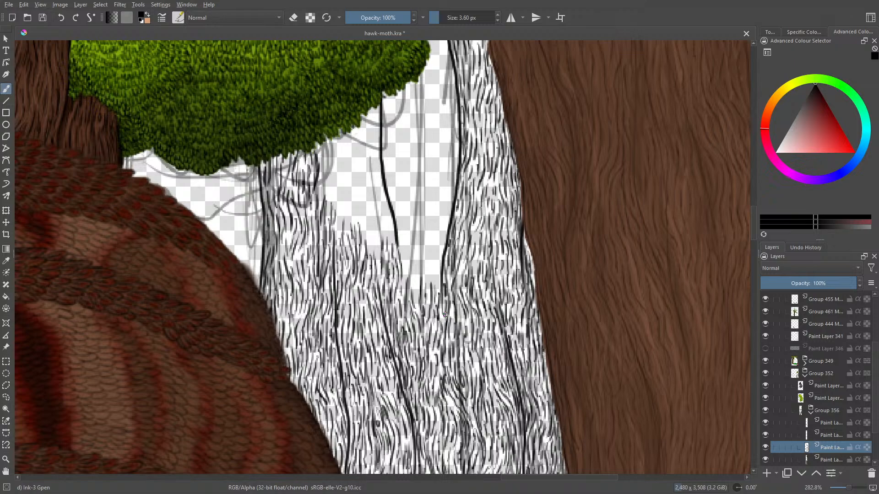
- Fill the lower part of the gap beside the curved crack line's bend with bark strokes across to the short crack line's end
{"action": "scroll", "coordinate": [752, 221], "scroll_direction": "up", "scroll_amount": 5}
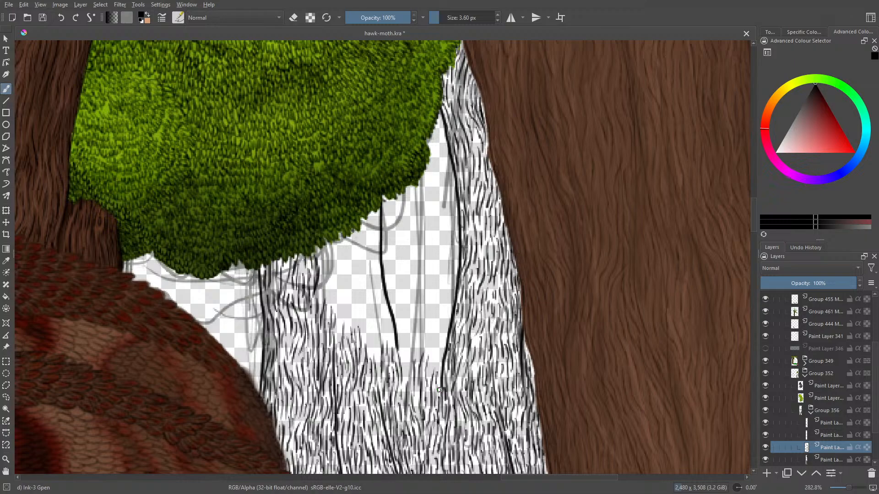
{"action": "left_click_drag", "start_coordinate": [431, 371], "coordinate": [436, 348]}
{"action": "mouse_move", "coordinate": [436, 355]}
{"action": "left_mouse_down"}
{"action": "mouse_move", "coordinate": [439, 335]}
{"action": "mouse_move", "coordinate": [440, 356]}
{"action": "left_mouse_up"}
{"action": "mouse_move", "coordinate": [443, 343]}
{"action": "left_mouse_down"}
{"action": "mouse_move", "coordinate": [438, 379]}
{"action": "mouse_move", "coordinate": [426, 347]}
{"action": "mouse_move", "coordinate": [437, 339]}
{"action": "mouse_move", "coordinate": [435, 301]}
{"action": "mouse_move", "coordinate": [445, 324]}
{"action": "left_mouse_up"}
{"action": "mouse_move", "coordinate": [442, 336]}
{"action": "left_mouse_down"}
{"action": "mouse_move", "coordinate": [447, 300]}
{"action": "mouse_move", "coordinate": [447, 327]}
{"action": "mouse_move", "coordinate": [443, 312]}
{"action": "left_mouse_up"}
{"action": "left_click_drag", "start_coordinate": [442, 307], "coordinate": [430, 323]}
{"action": "mouse_move", "coordinate": [429, 322]}
{"action": "left_mouse_down"}
{"action": "mouse_move", "coordinate": [426, 342]}
{"action": "mouse_move", "coordinate": [421, 321]}
{"action": "mouse_move", "coordinate": [410, 367]}
{"action": "mouse_move", "coordinate": [411, 345]}
{"action": "mouse_move", "coordinate": [406, 380]}
{"action": "mouse_move", "coordinate": [405, 358]}
{"action": "left_mouse_up"}
{"action": "left_click_drag", "start_coordinate": [409, 329], "coordinate": [406, 346]}
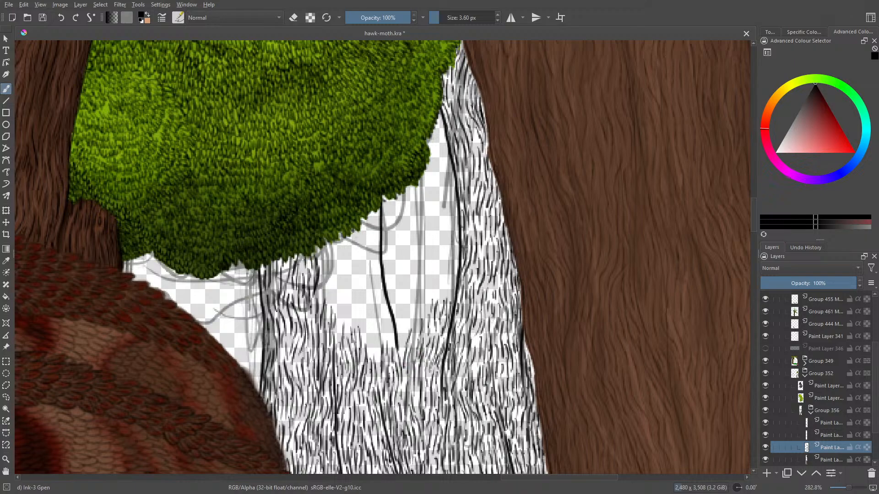
- Draw bark strokes upward along the lower half of the short crack line, on the side facing the curved crack line
{"action": "mouse_move", "coordinate": [409, 313]}
{"action": "left_mouse_down"}
{"action": "mouse_move", "coordinate": [401, 345]}
{"action": "mouse_move", "coordinate": [395, 324]}
{"action": "left_mouse_up"}
{"action": "mouse_move", "coordinate": [397, 290]}
{"action": "left_mouse_down"}
{"action": "mouse_move", "coordinate": [393, 311]}
{"action": "mouse_move", "coordinate": [403, 320]}
{"action": "left_mouse_up"}
{"action": "left_click_drag", "start_coordinate": [409, 316], "coordinate": [408, 324]}
{"action": "left_click_drag", "start_coordinate": [405, 289], "coordinate": [401, 306]}
{"action": "left_click_drag", "start_coordinate": [408, 267], "coordinate": [412, 329]}
{"action": "mouse_move", "coordinate": [419, 299]}
{"action": "left_mouse_down"}
{"action": "mouse_move", "coordinate": [414, 328]}
{"action": "mouse_move", "coordinate": [424, 319]}
{"action": "left_mouse_up"}
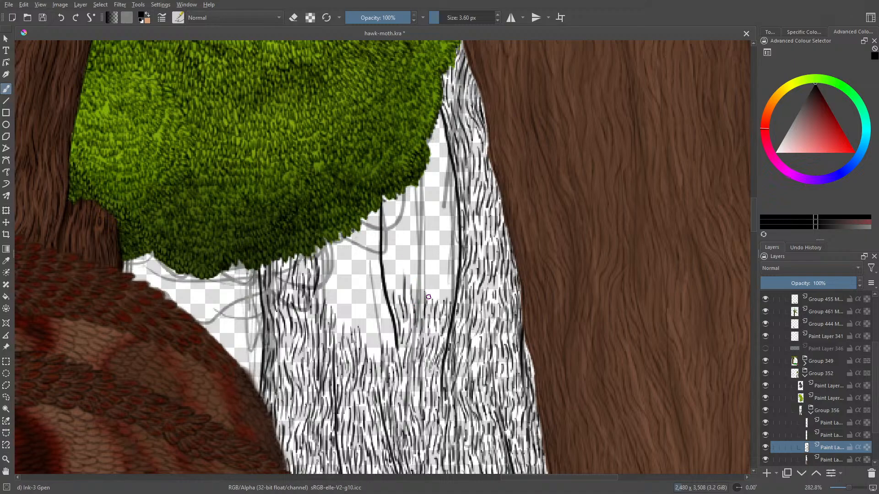
- Continue the bark grain upward along the inner side of the curved crack line towards the bush
{"action": "left_click_drag", "start_coordinate": [432, 275], "coordinate": [430, 305]}
{"action": "left_click_drag", "start_coordinate": [440, 277], "coordinate": [442, 305]}
{"action": "left_click_drag", "start_coordinate": [453, 264], "coordinate": [453, 290]}
{"action": "mouse_move", "coordinate": [457, 284]}
{"action": "left_mouse_down"}
{"action": "mouse_move", "coordinate": [451, 298]}
{"action": "mouse_move", "coordinate": [444, 238]}
{"action": "left_mouse_up"}
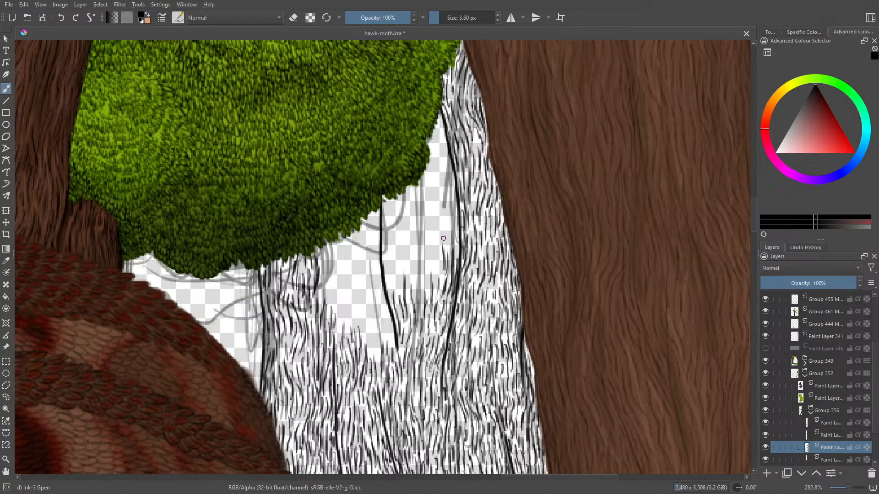
{"action": "mouse_move", "coordinate": [442, 270]}
{"action": "left_mouse_down"}
{"action": "mouse_move", "coordinate": [455, 233]}
{"action": "mouse_move", "coordinate": [447, 150]}
{"action": "left_mouse_up"}
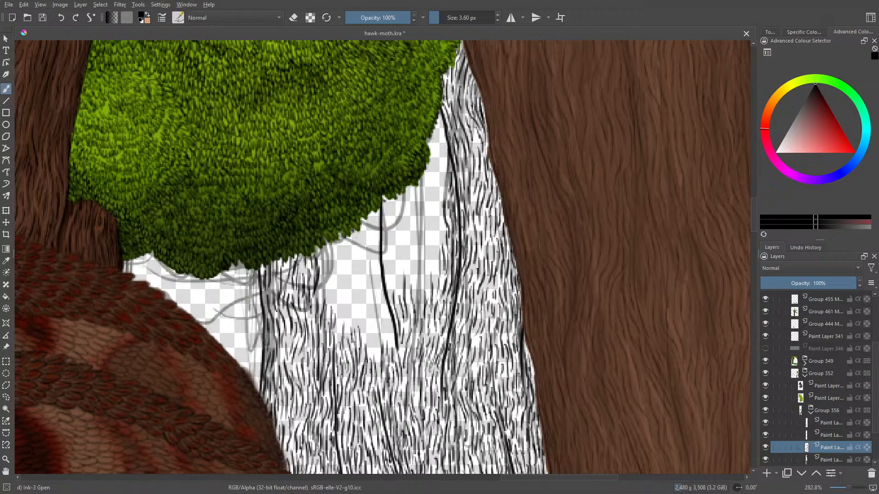
- Fill the narrow strip between the bush's outer edge and the upper curved crack line with bark strokes
{"action": "left_click_drag", "start_coordinate": [450, 196], "coordinate": [447, 165]}
{"action": "mouse_move", "coordinate": [443, 147]}
{"action": "left_mouse_down"}
{"action": "mouse_move", "coordinate": [437, 183]}
{"action": "mouse_move", "coordinate": [439, 157]}
{"action": "mouse_move", "coordinate": [434, 191]}
{"action": "mouse_move", "coordinate": [433, 164]}
{"action": "mouse_move", "coordinate": [429, 193]}
{"action": "mouse_move", "coordinate": [436, 156]}
{"action": "left_mouse_up"}
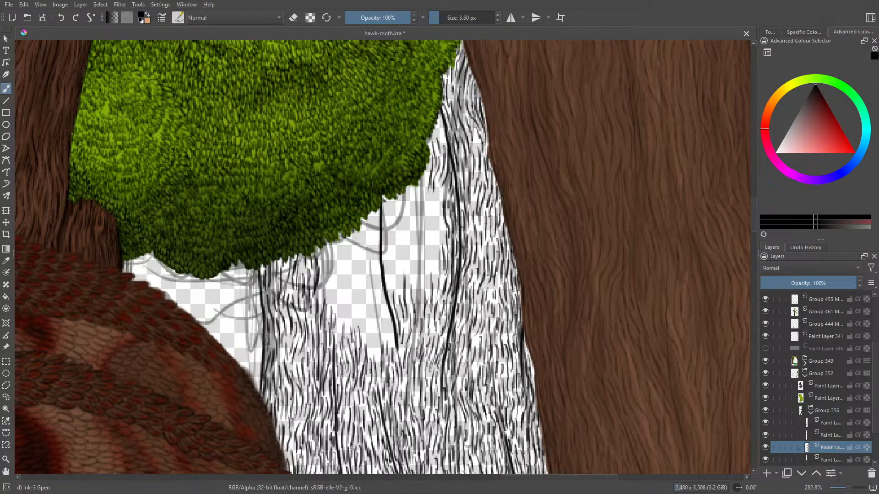
{"action": "mouse_move", "coordinate": [440, 124]}
{"action": "left_mouse_down"}
{"action": "mouse_move", "coordinate": [435, 149]}
{"action": "mouse_move", "coordinate": [442, 135]}
{"action": "left_mouse_up"}
{"action": "left_click_drag", "start_coordinate": [425, 169], "coordinate": [424, 214]}
- Draw bark grain down the upper part of the short crack line, from the bush's underside to the existing strokes
{"action": "left_click_drag", "start_coordinate": [385, 198], "coordinate": [387, 233]}
{"action": "mouse_move", "coordinate": [389, 209]}
{"action": "left_mouse_down"}
{"action": "mouse_move", "coordinate": [391, 306]}
{"action": "mouse_move", "coordinate": [396, 260]}
{"action": "left_mouse_up"}
{"action": "left_click_drag", "start_coordinate": [401, 293], "coordinate": [397, 238]}
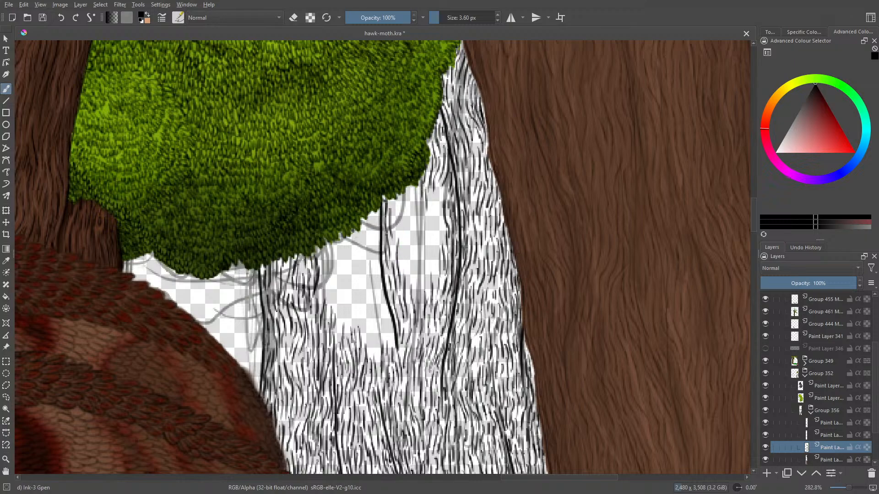
{"action": "left_click_drag", "start_coordinate": [402, 273], "coordinate": [401, 258]}
{"action": "mouse_move", "coordinate": [408, 292]}
{"action": "left_mouse_down"}
{"action": "mouse_move", "coordinate": [407, 267]}
{"action": "mouse_move", "coordinate": [414, 289]}
{"action": "mouse_move", "coordinate": [416, 266]}
{"action": "left_mouse_up"}
- Fill the remaining blank middle between the short and curved crack lines with bark strokes up to the bush
{"action": "left_click_drag", "start_coordinate": [422, 305], "coordinate": [434, 251]}
{"action": "mouse_move", "coordinate": [433, 257]}
{"action": "left_mouse_down"}
{"action": "mouse_move", "coordinate": [442, 183]}
{"action": "mouse_move", "coordinate": [427, 221]}
{"action": "mouse_move", "coordinate": [434, 238]}
{"action": "mouse_move", "coordinate": [421, 274]}
{"action": "mouse_move", "coordinate": [427, 245]}
{"action": "mouse_move", "coordinate": [410, 273]}
{"action": "mouse_move", "coordinate": [421, 240]}
{"action": "left_mouse_up"}
{"action": "left_click_drag", "start_coordinate": [421, 244], "coordinate": [419, 217]}
{"action": "mouse_move", "coordinate": [420, 226]}
{"action": "left_mouse_down"}
{"action": "mouse_move", "coordinate": [417, 199]}
{"action": "mouse_move", "coordinate": [424, 227]}
{"action": "mouse_move", "coordinate": [402, 262]}
{"action": "mouse_move", "coordinate": [405, 228]}
{"action": "left_mouse_up"}
{"action": "left_click_drag", "start_coordinate": [405, 230], "coordinate": [398, 210]}
{"action": "left_click_drag", "start_coordinate": [399, 221], "coordinate": [400, 202]}
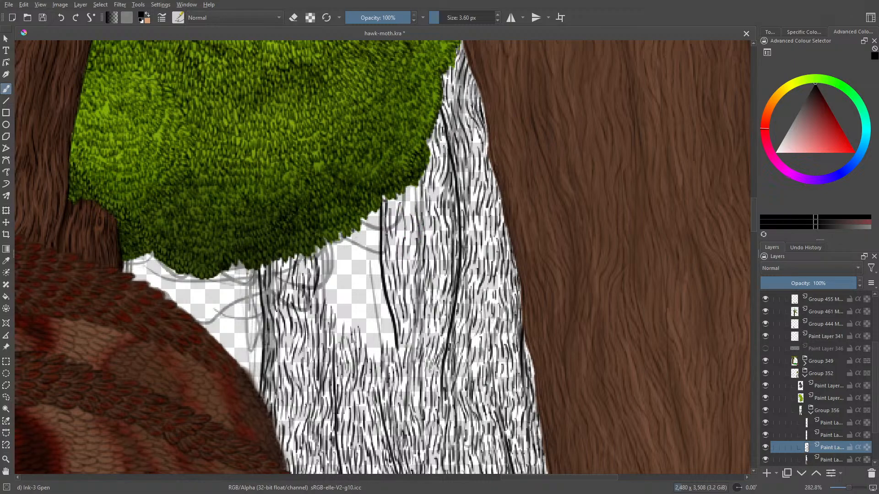
{"action": "mouse_move", "coordinate": [399, 233]}
{"action": "left_mouse_down"}
{"action": "mouse_move", "coordinate": [394, 262]}
{"action": "mouse_move", "coordinate": [392, 198]}
{"action": "mouse_move", "coordinate": [408, 228]}
{"action": "mouse_move", "coordinate": [414, 189]}
{"action": "mouse_move", "coordinate": [424, 225]}
{"action": "mouse_move", "coordinate": [409, 265]}
{"action": "left_mouse_up"}
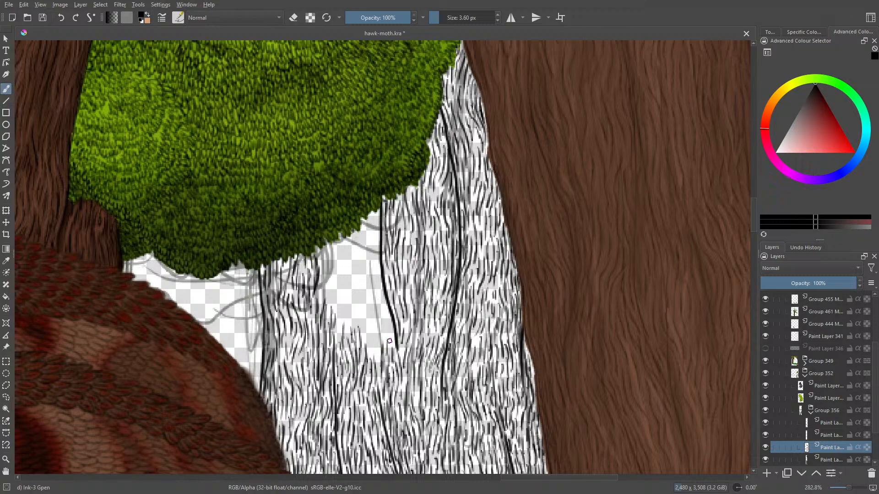
- Add bark grain on the wing-facing side of the short crack line, from its lower end up to the bush
{"action": "mouse_move", "coordinate": [391, 329]}
{"action": "left_mouse_down"}
{"action": "mouse_move", "coordinate": [376, 253]}
{"action": "mouse_move", "coordinate": [385, 339]}
{"action": "mouse_move", "coordinate": [375, 366]}
{"action": "mouse_move", "coordinate": [375, 318]}
{"action": "mouse_move", "coordinate": [381, 331]}
{"action": "left_mouse_up"}
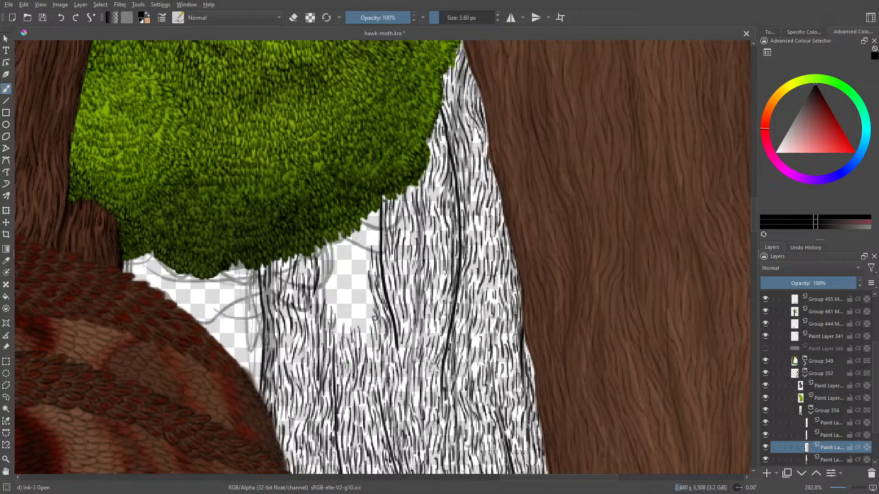
{"action": "mouse_move", "coordinate": [368, 297]}
{"action": "left_mouse_down"}
{"action": "mouse_move", "coordinate": [377, 321]}
{"action": "mouse_move", "coordinate": [368, 300]}
{"action": "mouse_move", "coordinate": [370, 344]}
{"action": "mouse_move", "coordinate": [349, 283]}
{"action": "mouse_move", "coordinate": [367, 310]}
{"action": "mouse_move", "coordinate": [358, 271]}
{"action": "mouse_move", "coordinate": [362, 277]}
{"action": "mouse_move", "coordinate": [370, 216]}
{"action": "mouse_move", "coordinate": [378, 243]}
{"action": "mouse_move", "coordinate": [375, 211]}
{"action": "mouse_move", "coordinate": [370, 221]}
{"action": "left_mouse_up"}
{"action": "mouse_move", "coordinate": [352, 233]}
{"action": "left_mouse_down"}
{"action": "mouse_move", "coordinate": [351, 268]}
{"action": "mouse_move", "coordinate": [360, 252]}
{"action": "mouse_move", "coordinate": [347, 292]}
{"action": "left_mouse_up"}
{"action": "left_click_drag", "start_coordinate": [347, 288], "coordinate": [344, 311]}
{"action": "left_click_drag", "start_coordinate": [345, 306], "coordinate": [341, 335]}
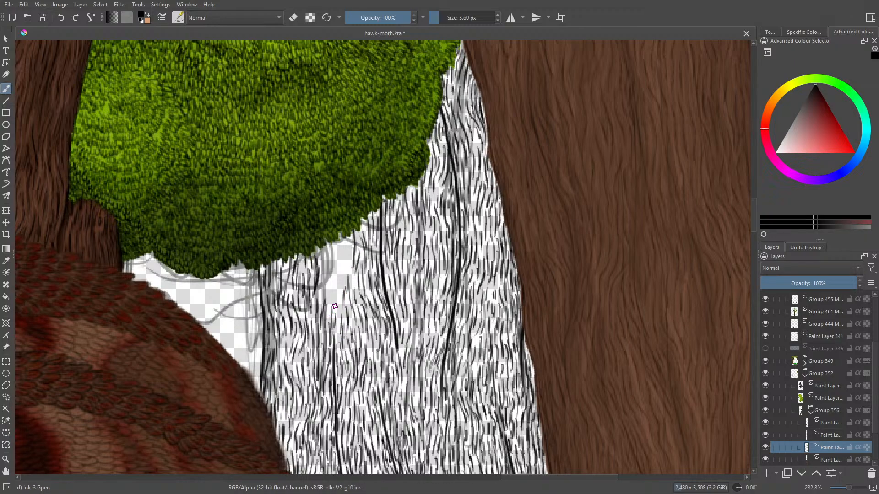
- Close the last blank patch beneath the bush, beside the knot near the trunk's wing-side edge, with bark strokes
{"action": "mouse_move", "coordinate": [339, 293]}
{"action": "left_mouse_down"}
{"action": "mouse_move", "coordinate": [337, 310]}
{"action": "mouse_move", "coordinate": [339, 302]}
{"action": "left_mouse_up"}
{"action": "mouse_move", "coordinate": [335, 274]}
{"action": "left_mouse_down"}
{"action": "mouse_move", "coordinate": [338, 287]}
{"action": "mouse_move", "coordinate": [346, 274]}
{"action": "left_mouse_up"}
{"action": "mouse_move", "coordinate": [346, 233]}
{"action": "left_mouse_down"}
{"action": "mouse_move", "coordinate": [341, 259]}
{"action": "mouse_move", "coordinate": [334, 235]}
{"action": "mouse_move", "coordinate": [325, 271]}
{"action": "mouse_move", "coordinate": [323, 244]}
{"action": "mouse_move", "coordinate": [324, 271]}
{"action": "mouse_move", "coordinate": [319, 250]}
{"action": "mouse_move", "coordinate": [328, 296]}
{"action": "left_mouse_up"}
{"action": "left_click_drag", "start_coordinate": [330, 288], "coordinate": [335, 315]}
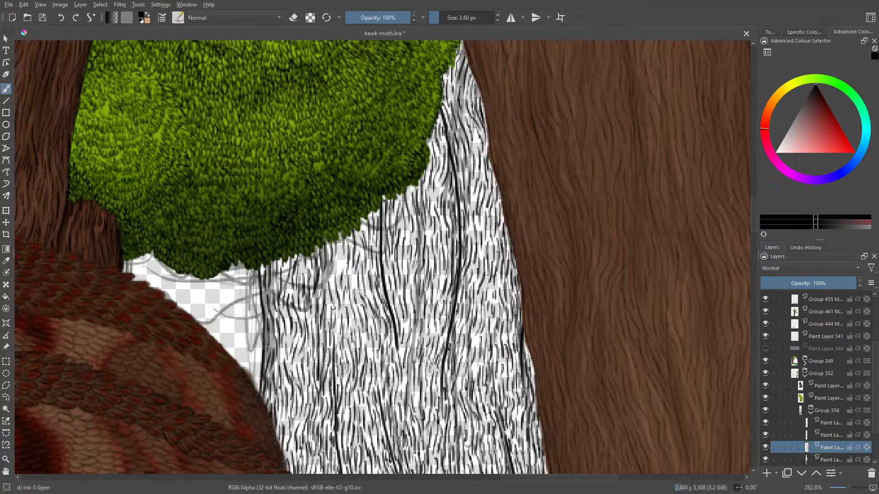
{"action": "mouse_move", "coordinate": [330, 265]}
{"action": "left_mouse_down"}
{"action": "mouse_move", "coordinate": [330, 283]}
{"action": "mouse_move", "coordinate": [340, 267]}
{"action": "mouse_move", "coordinate": [325, 281]}
{"action": "left_mouse_up"}
- Save the illustration and look over the whole inked background trunk from the bush down to the grass
{"action": "key", "text": "ctrl+s"}
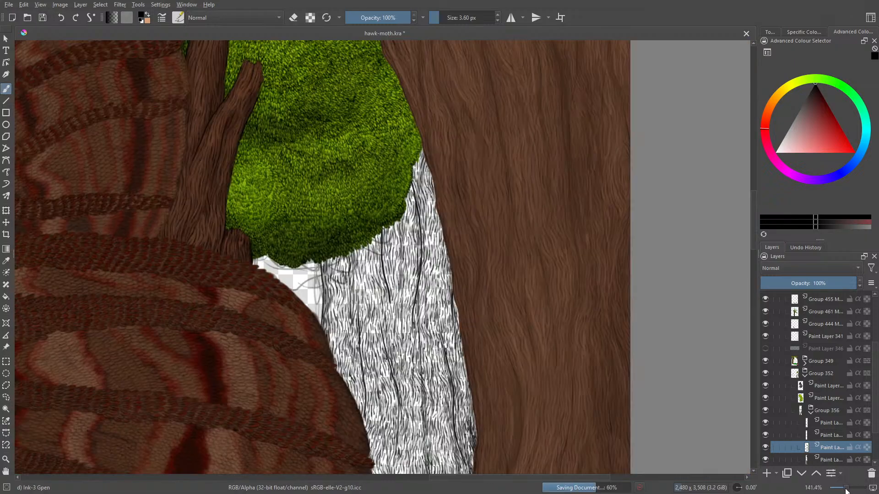
{"action": "left_click_drag", "start_coordinate": [848, 488], "coordinate": [846, 490]}
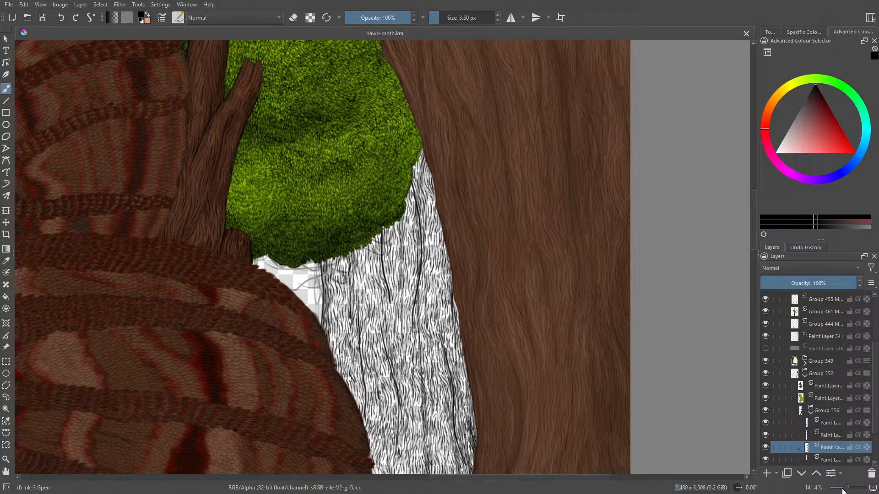
{"action": "mouse_move", "coordinate": [757, 235]}
{"action": "left_mouse_down"}
{"action": "mouse_move", "coordinate": [760, 301]}
{"action": "mouse_move", "coordinate": [761, 281]}
{"action": "left_mouse_up"}
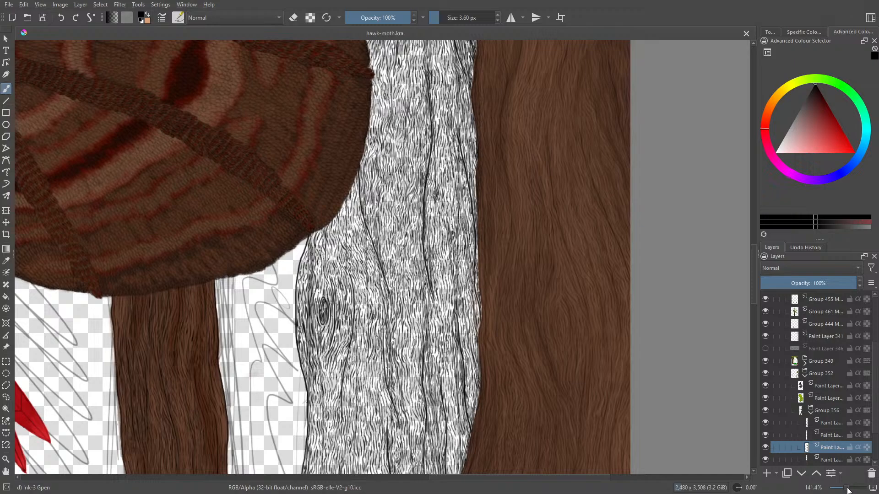
{"action": "left_click_drag", "start_coordinate": [846, 488], "coordinate": [848, 491]}
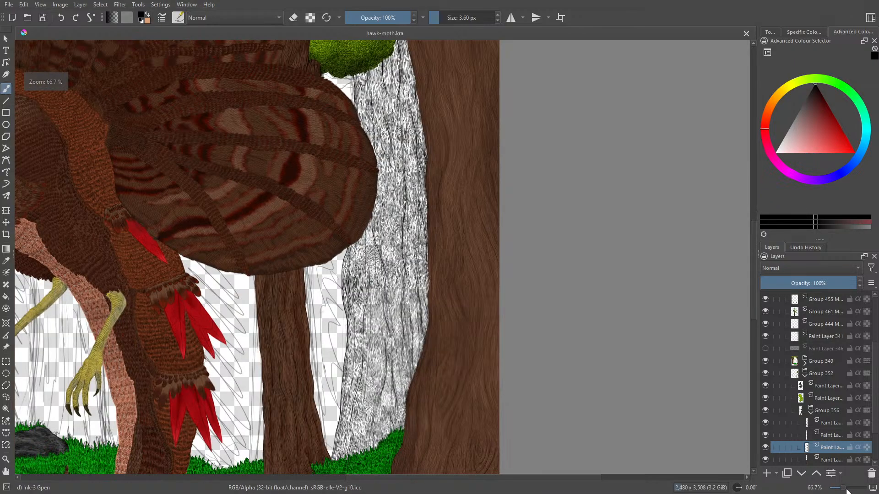
{"action": "left_click_drag", "start_coordinate": [754, 276], "coordinate": [754, 274]}
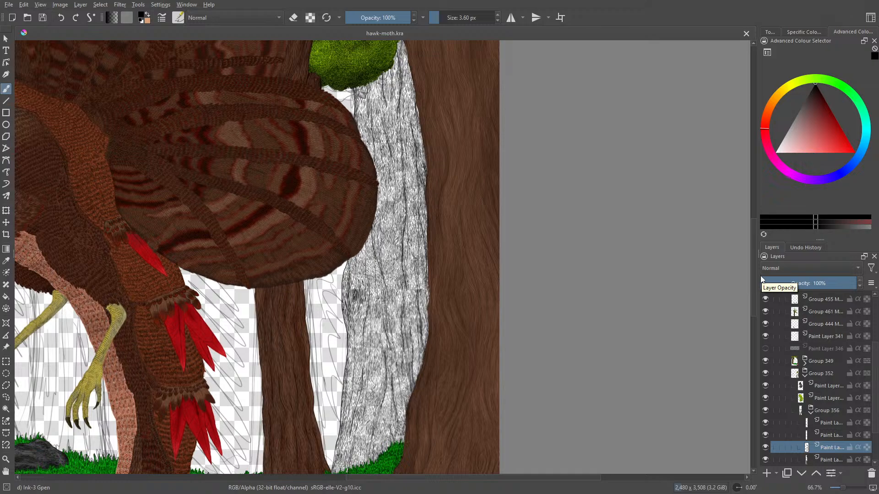